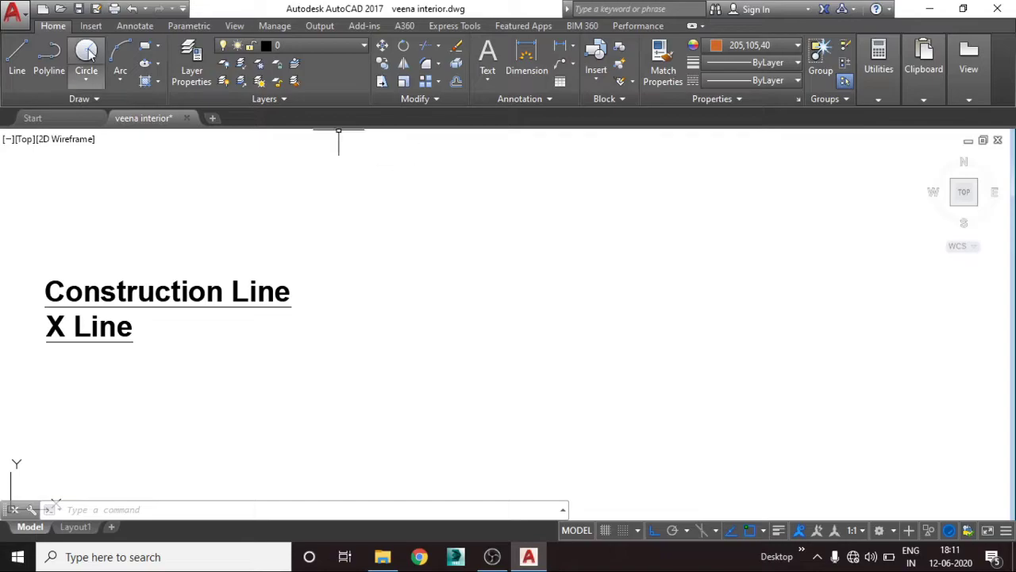
Try the Construction Line tool from the expanded Draw panel, cancel it, then enter the XL alias
left_click(92, 99)
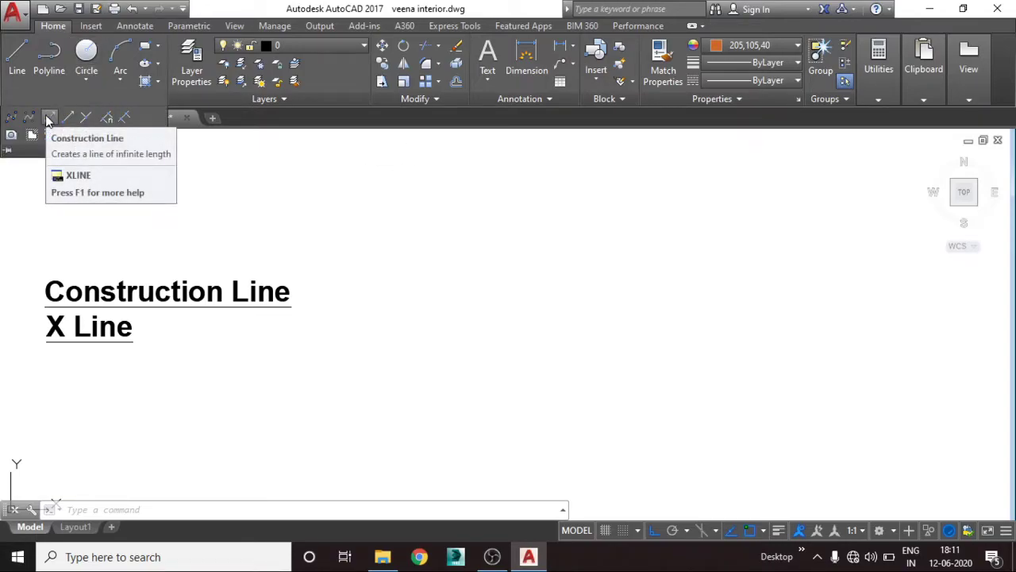
left_click(48, 119)
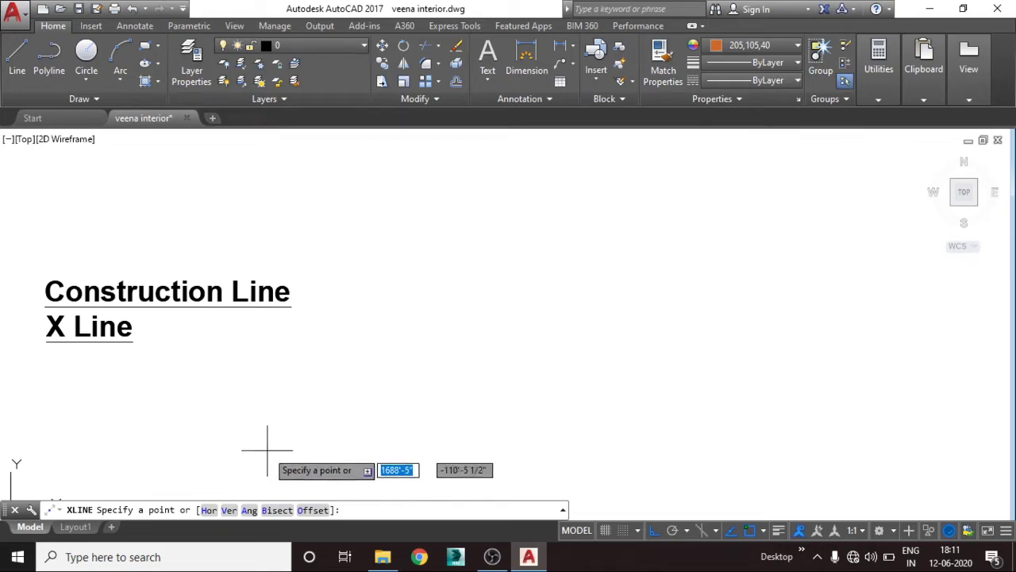
key("Escape")
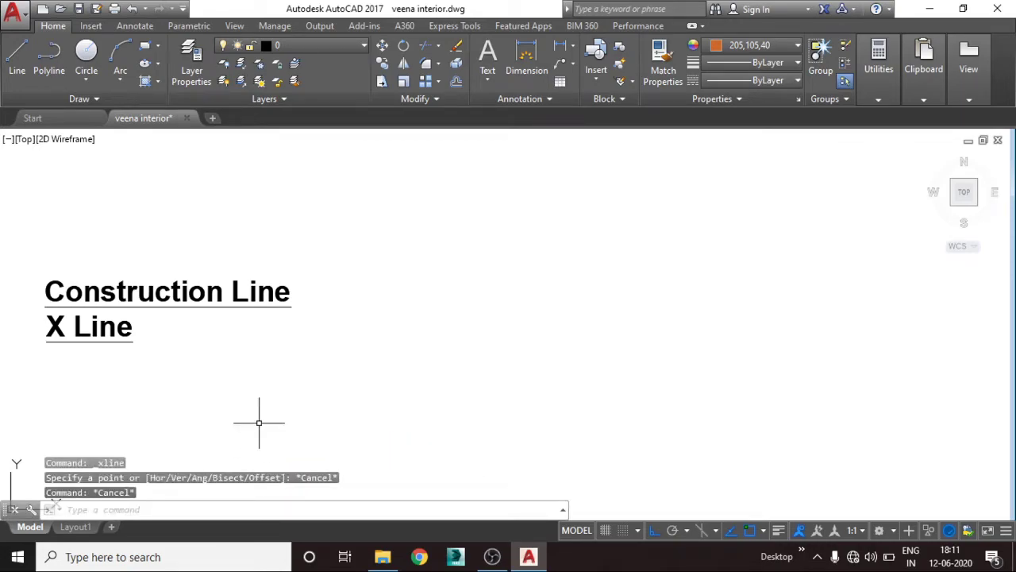
type("xl")
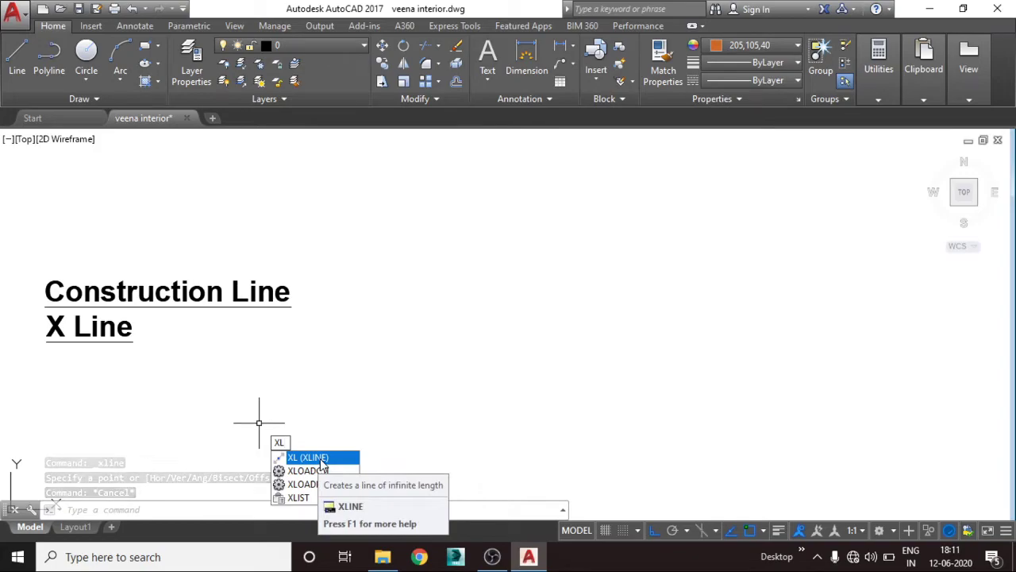
Place six horizontal construction lines with XLINE's Hor option across the heading area
left_click(317, 458)
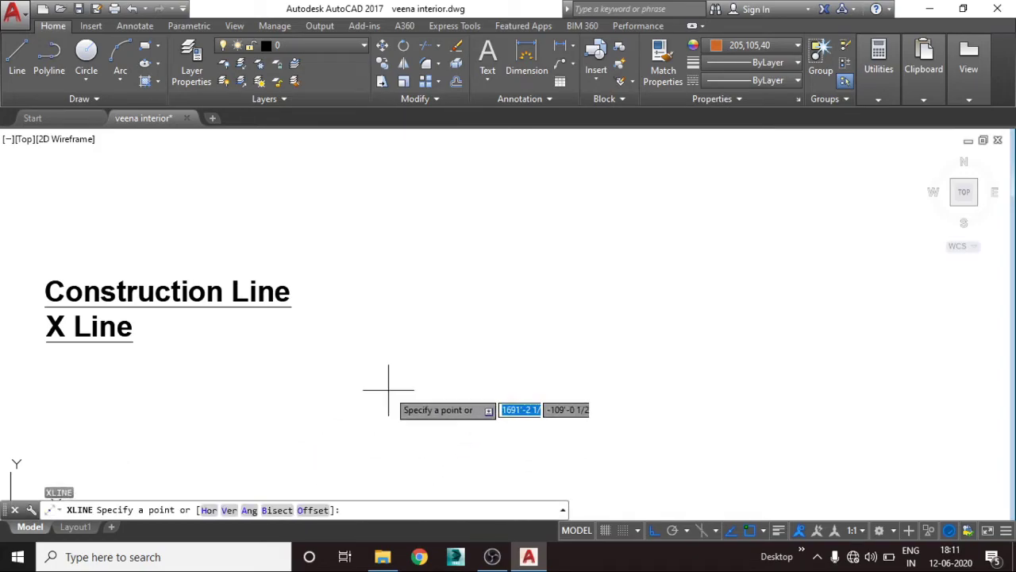
left_click(211, 512)
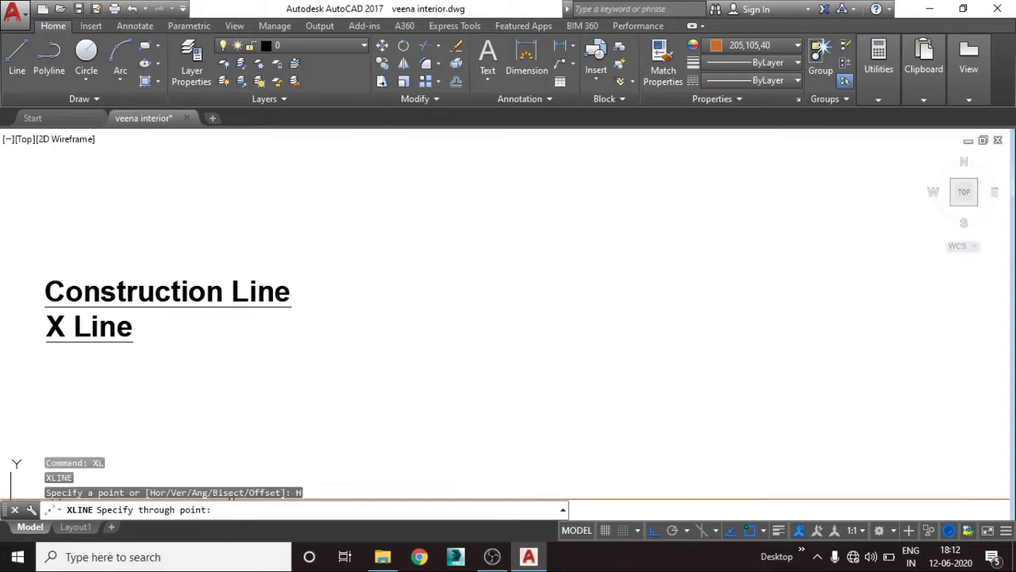
left_click(569, 360)
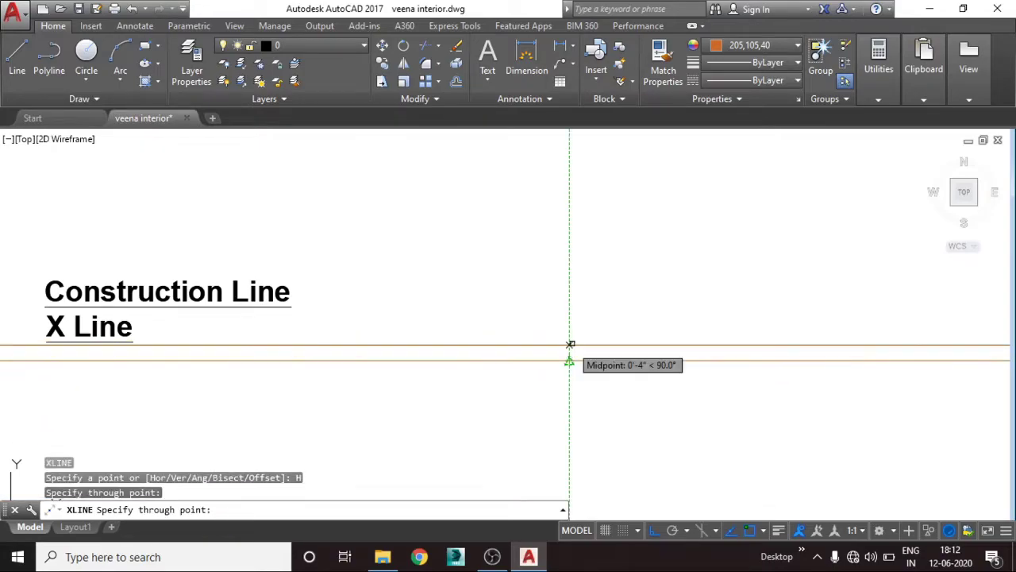
left_click(570, 332)
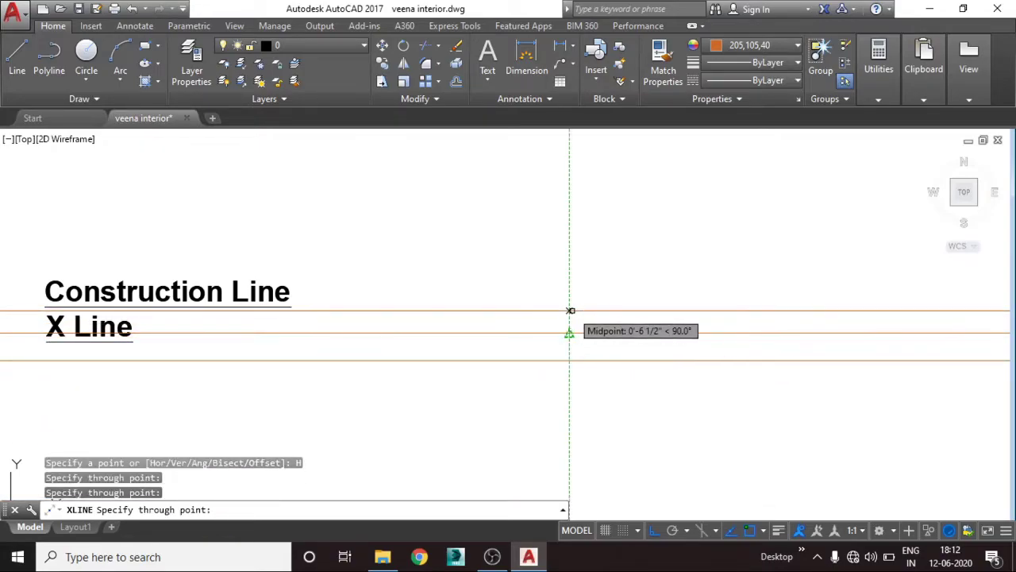
left_click(570, 302)
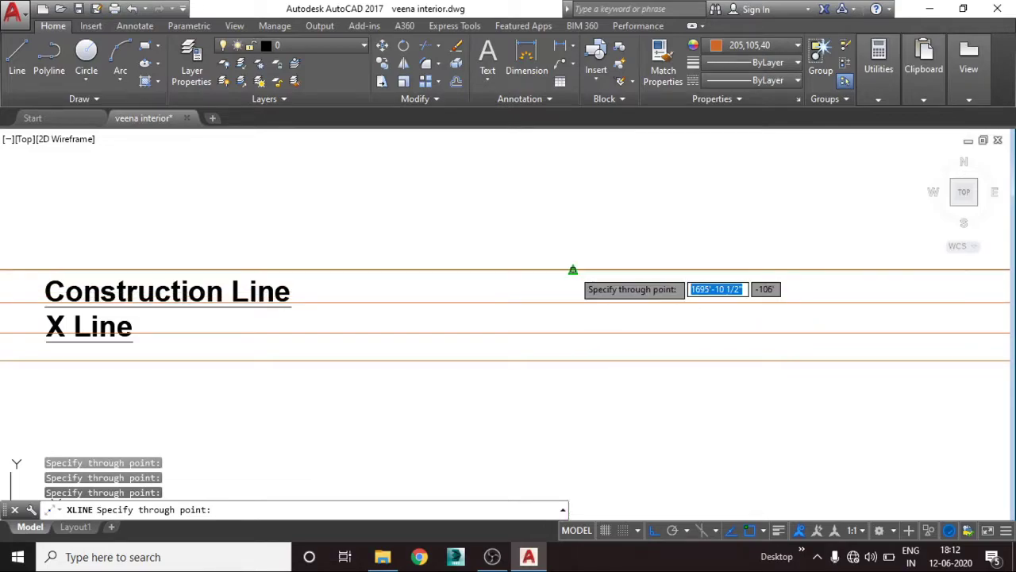
left_click(572, 234)
left_click(573, 270)
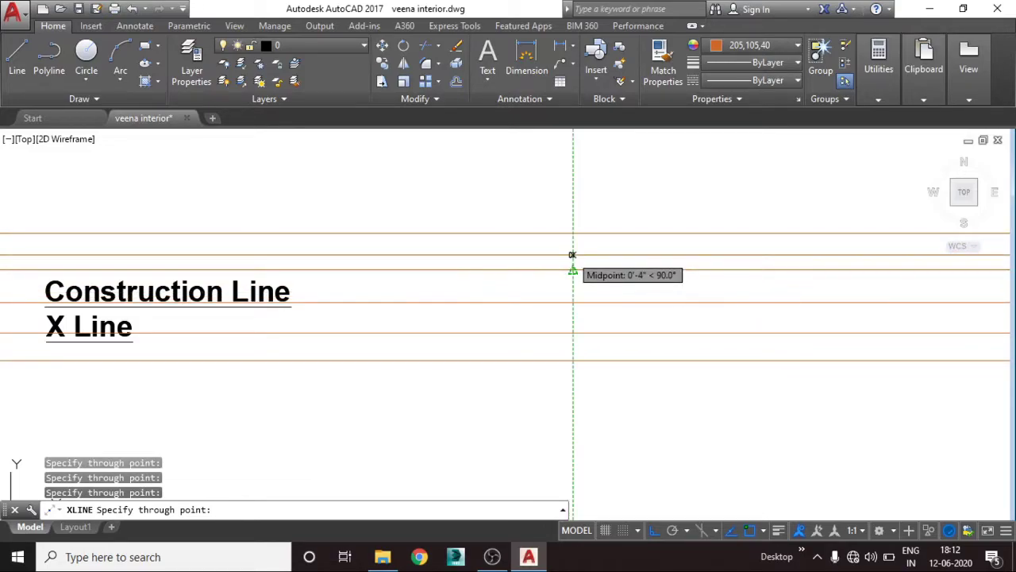
left_click(572, 251)
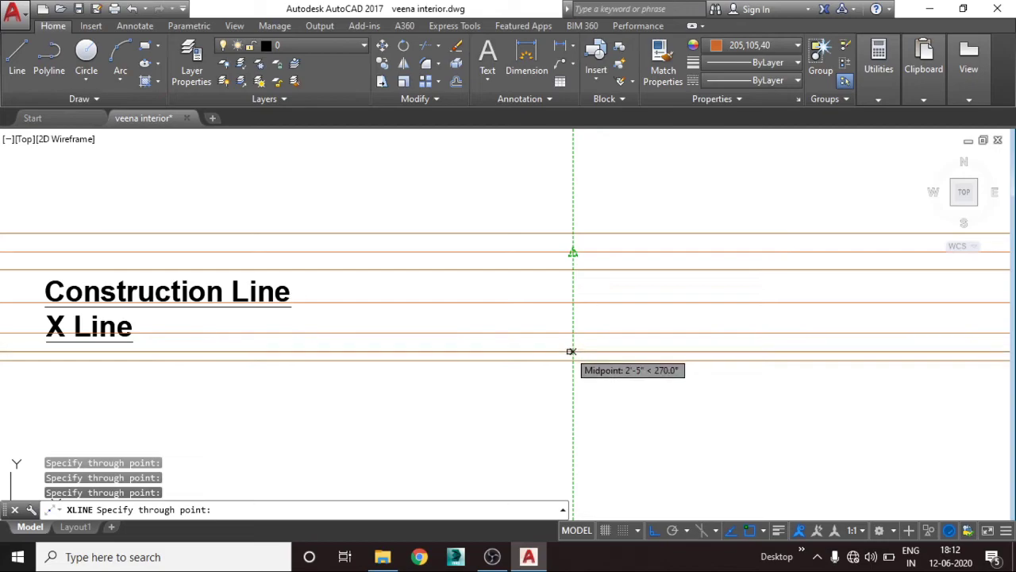
key("Escape")
scroll(578, 302, "down", 2)
scroll(578, 302, "down", 3)
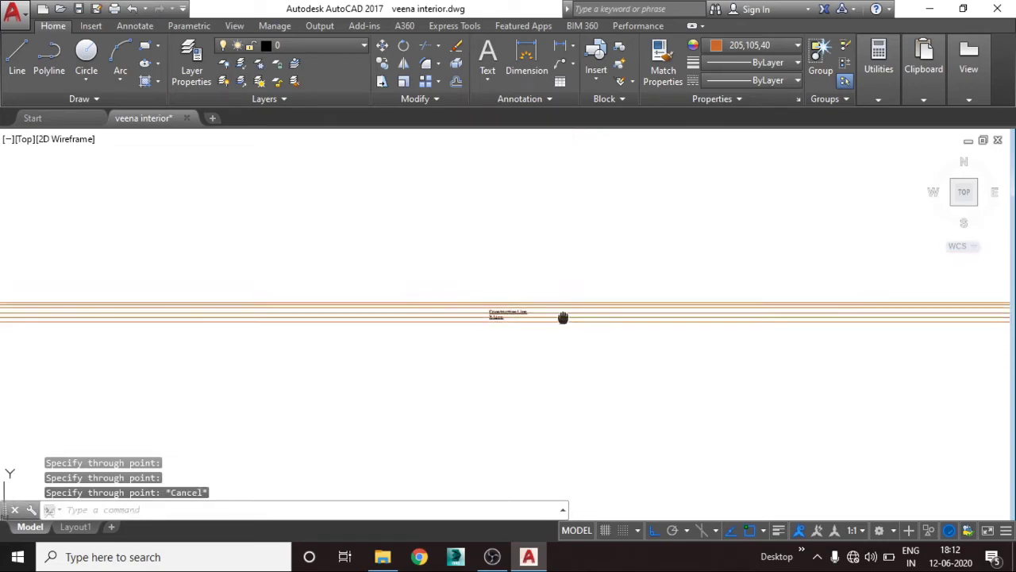
scroll(563, 318, "down", 3)
scroll(508, 332, "down", 2)
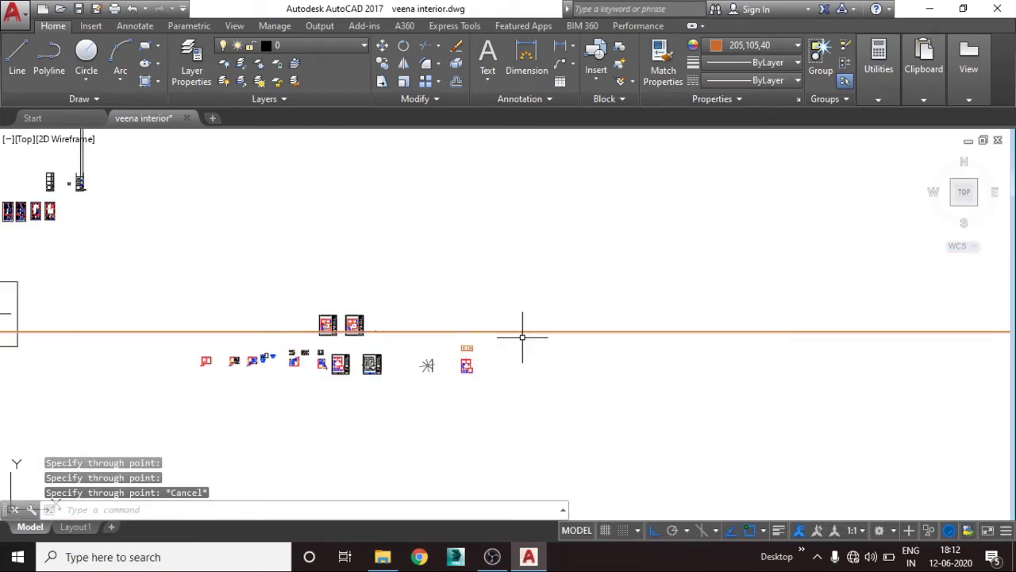
scroll(540, 332, "up", 2)
scroll(445, 353, "up", 3)
scroll(509, 345, "up", 3)
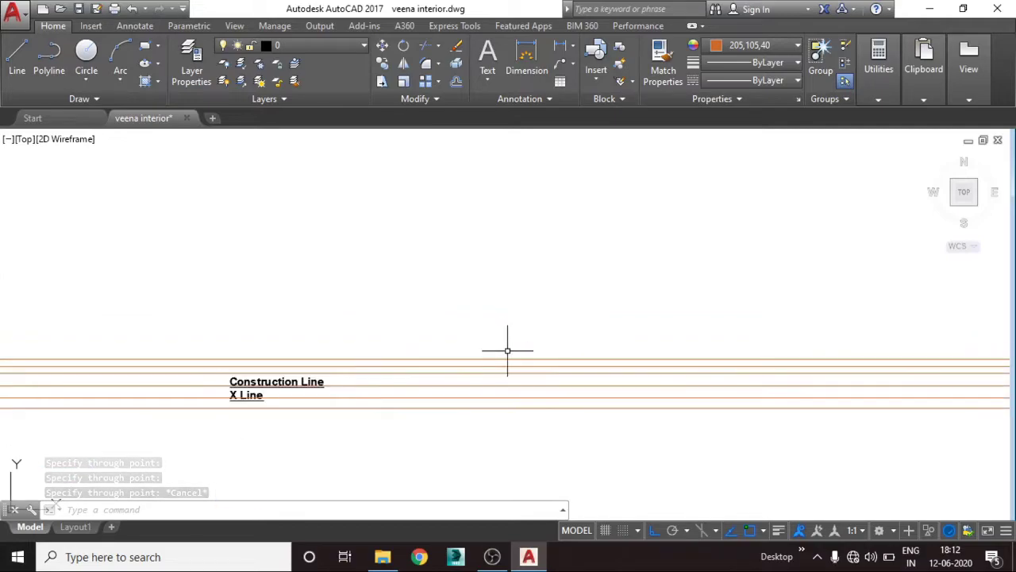
scroll(501, 394, "up", 3)
scroll(501, 395, "up", 2)
mouse_move(501, 394)
middle_mouse_down()
mouse_move(521, 347)
mouse_move(753, 352)
middle_mouse_up()
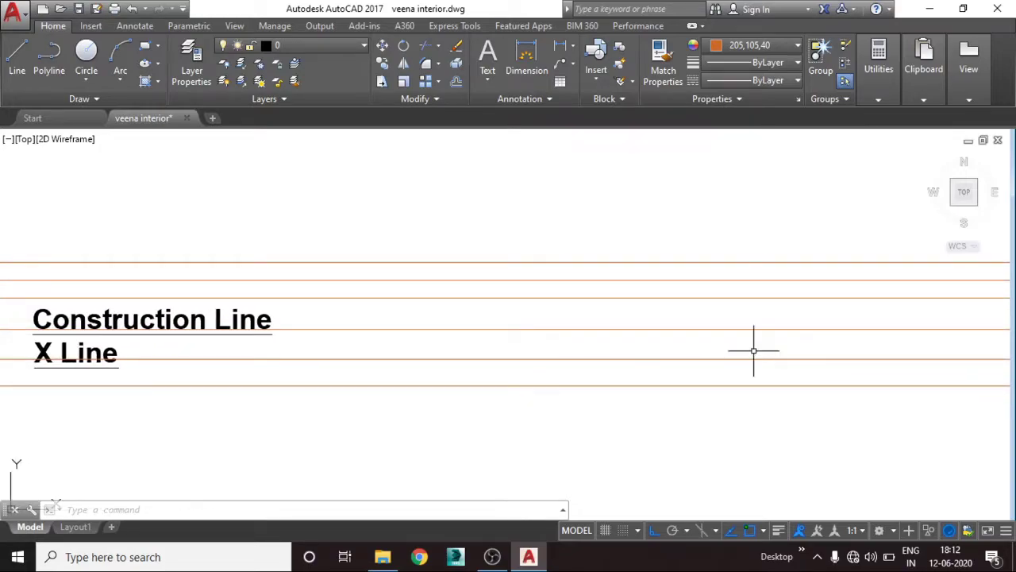
Erase the six horizontal construction lines
left_click(582, 413)
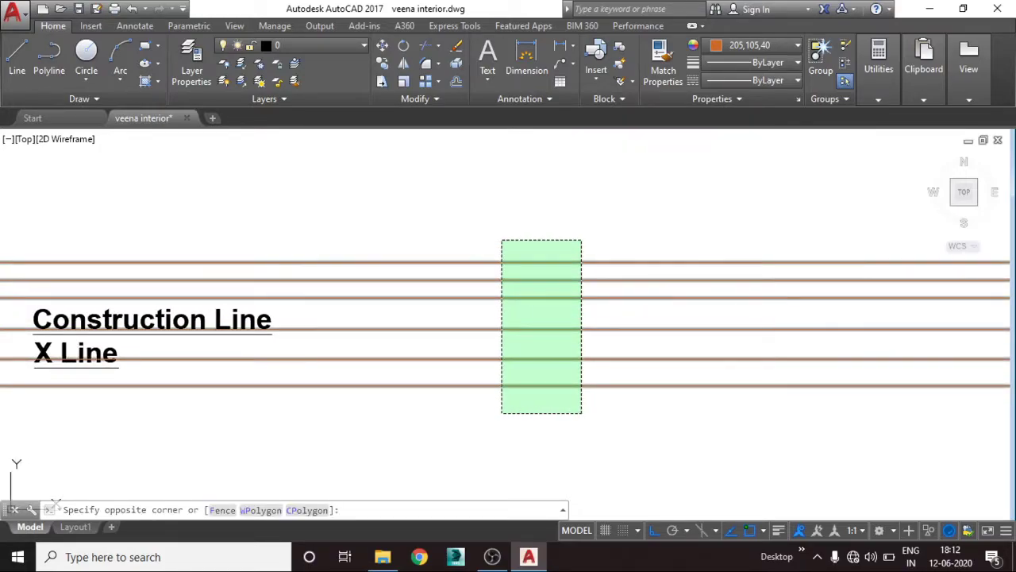
left_click(501, 238)
key("Delete")
Draw a single vertical line with the LINE command
type("l")
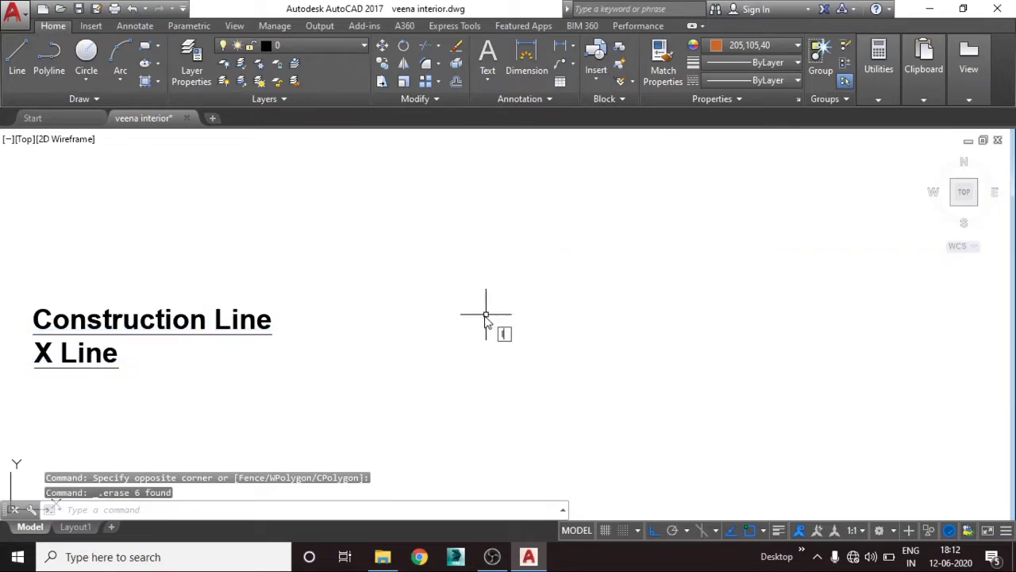
key("Return")
left_click(392, 260)
left_click(400, 421)
key("Escape")
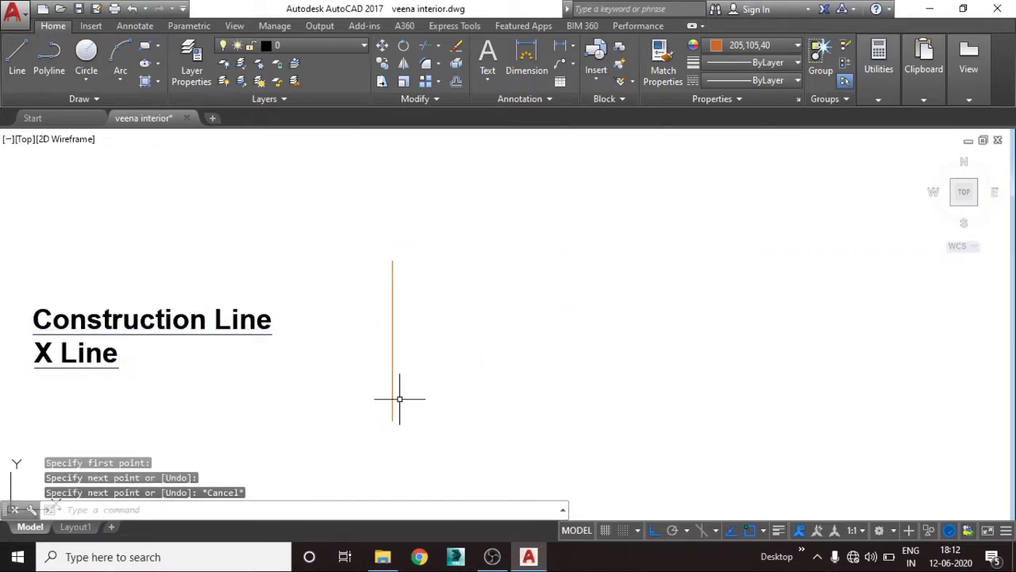
Divide the vertical line into 10 equal segments with DIVIDE
type("DIv")
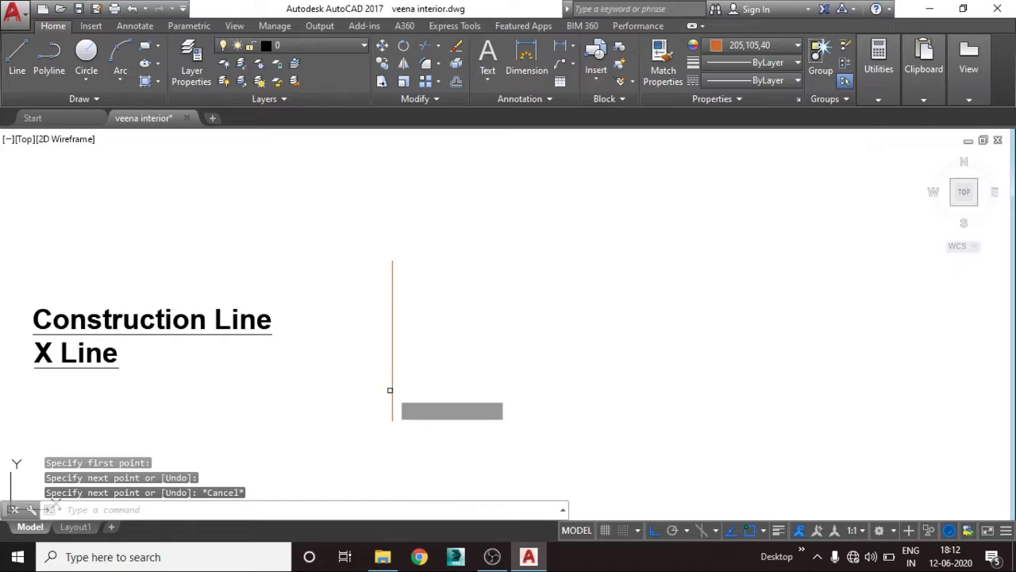
key("Return")
left_click(394, 371)
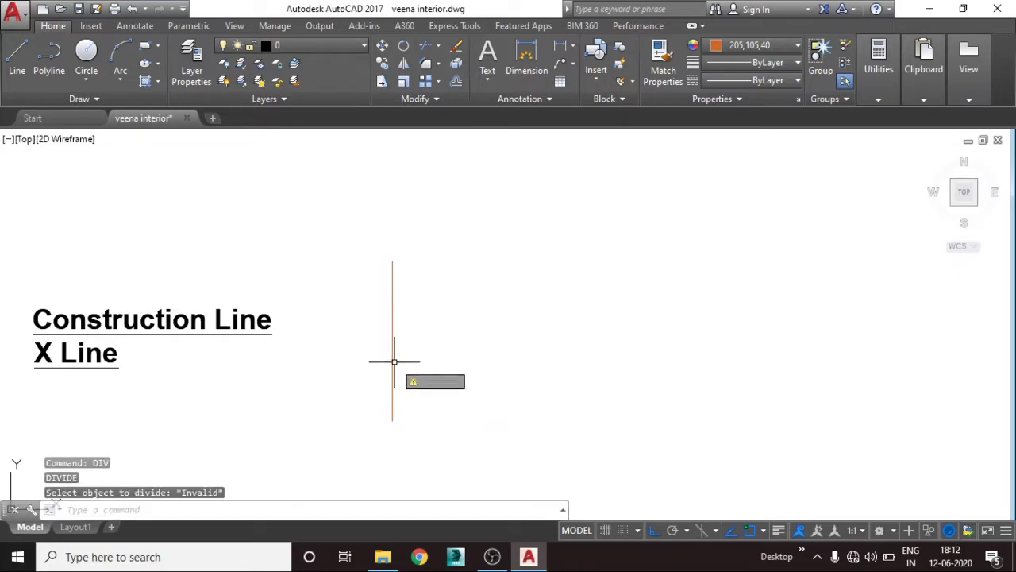
key("Escape")
type("dv")
key("Return")
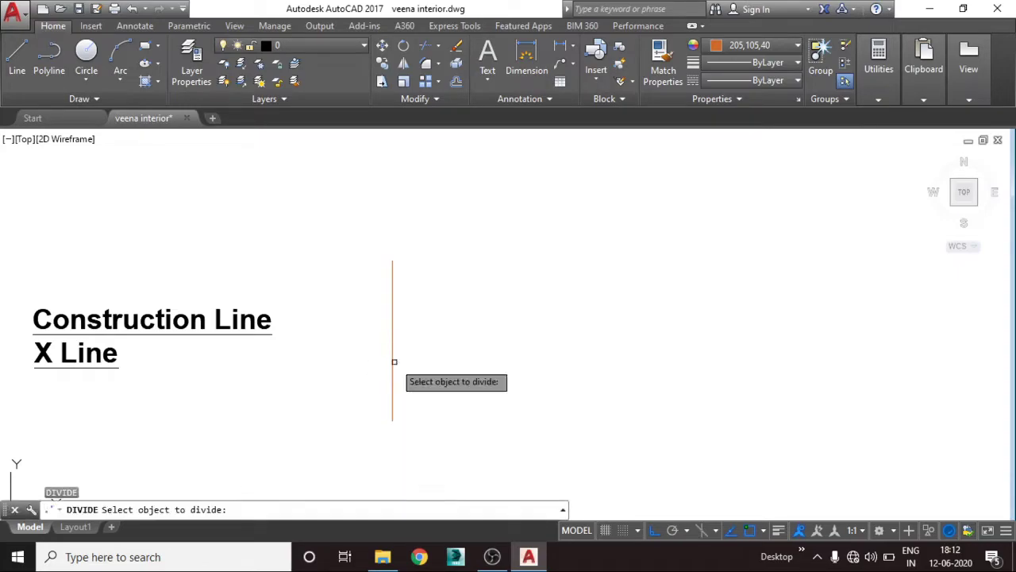
left_click(392, 362)
type("10")
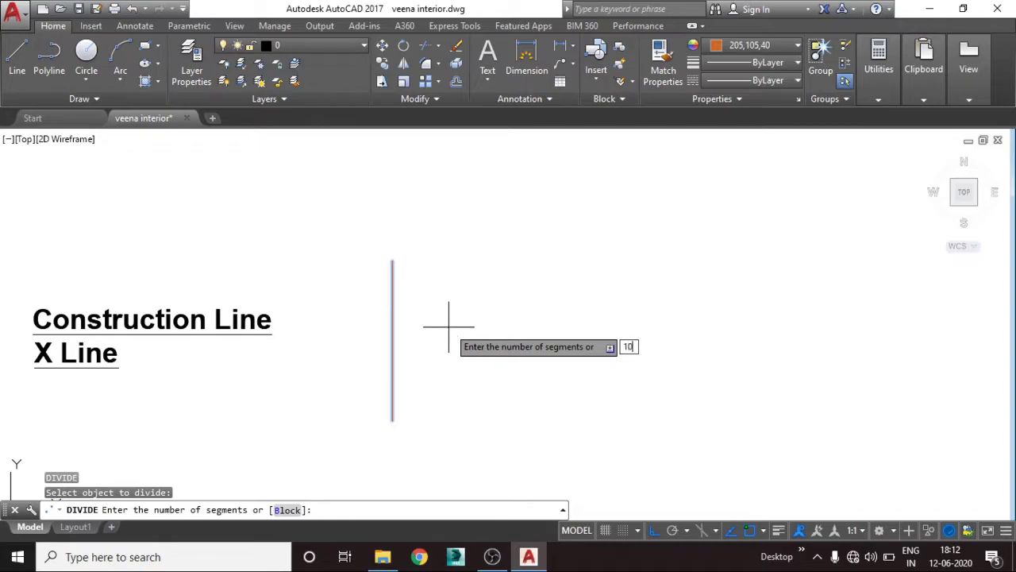
key("Return")
type("X")
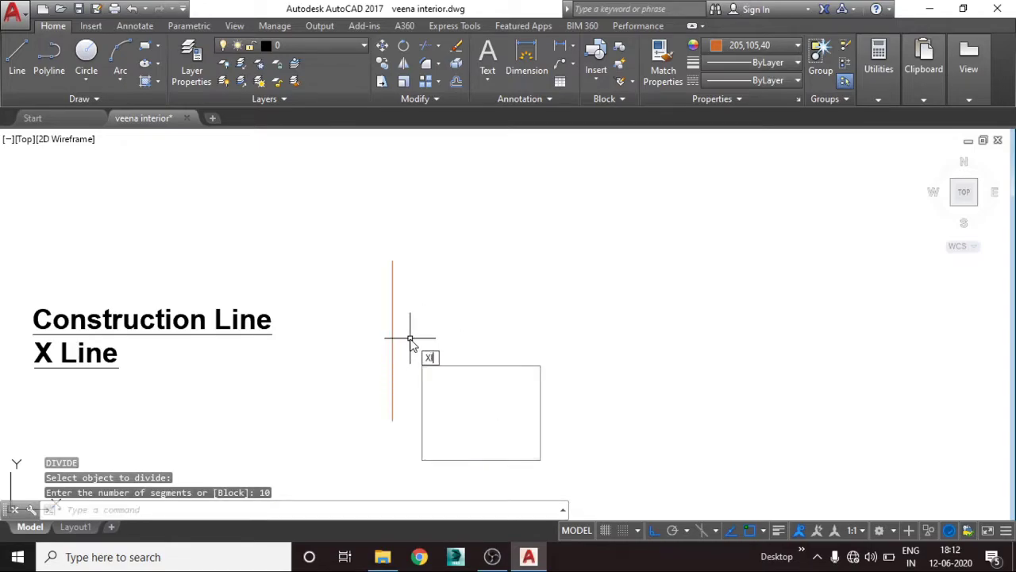
type("l")
key("Return")
Place horizontal construction lines through each division point of the vertical line
left_click(213, 513)
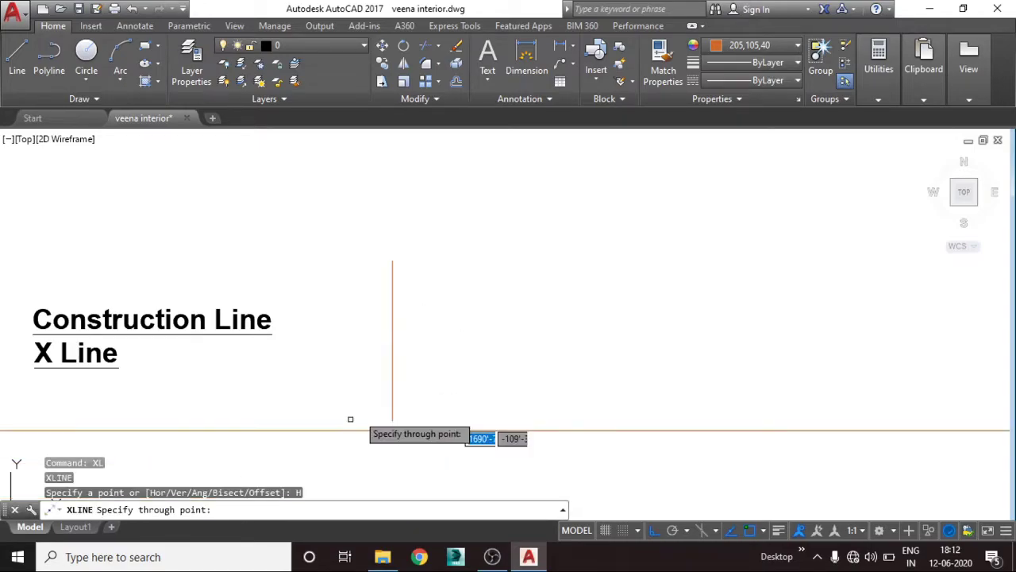
left_click(392, 403)
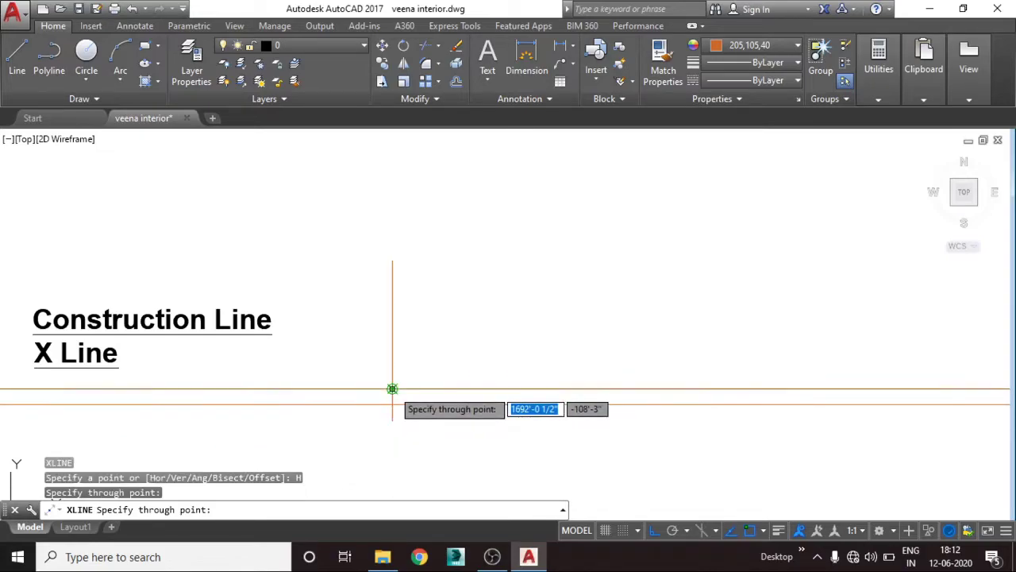
left_click(392, 387)
left_click(392, 373)
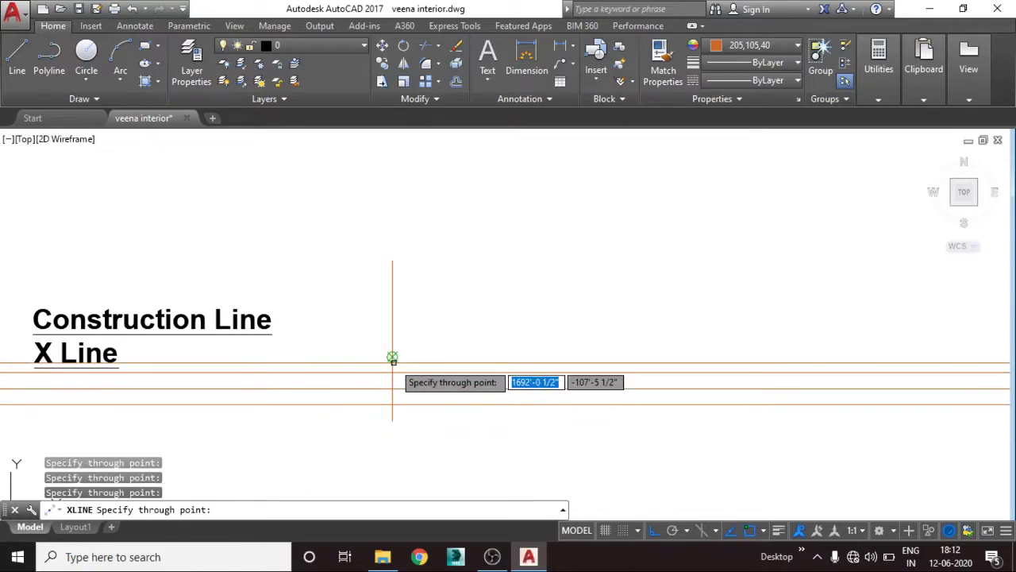
left_click(393, 356)
left_click(392, 341)
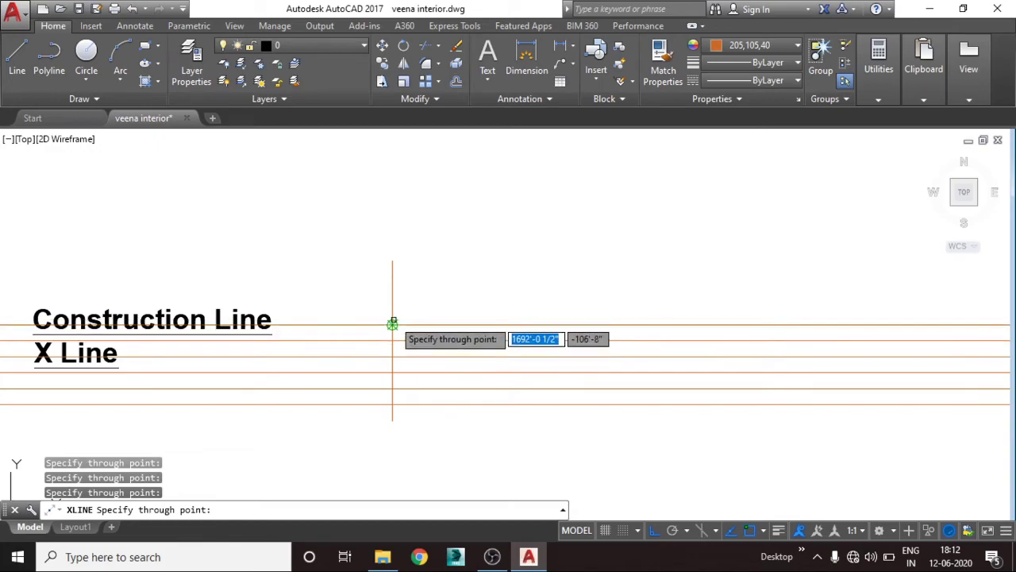
left_click(392, 325)
left_click(392, 309)
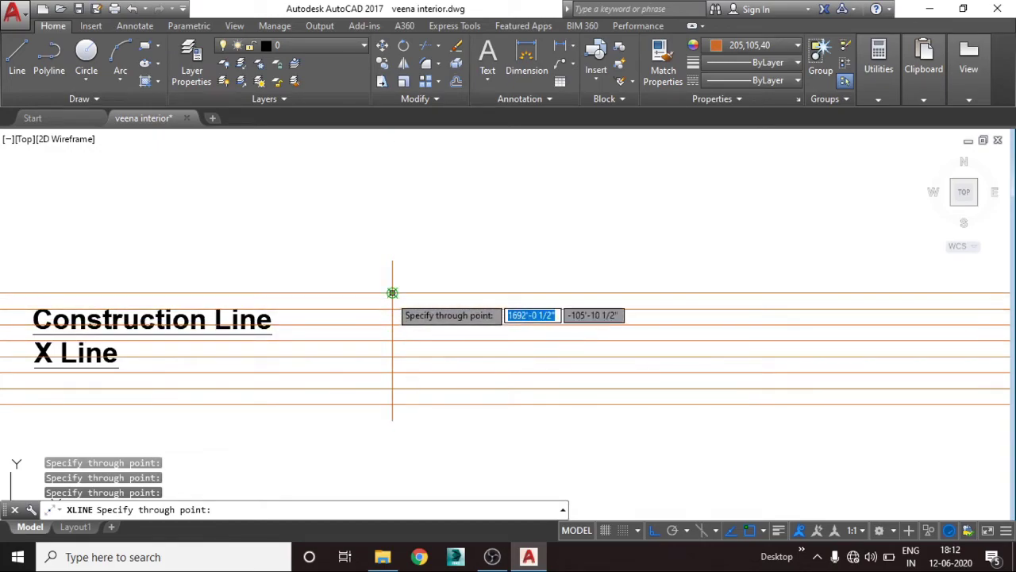
left_click(392, 293)
left_click(392, 277)
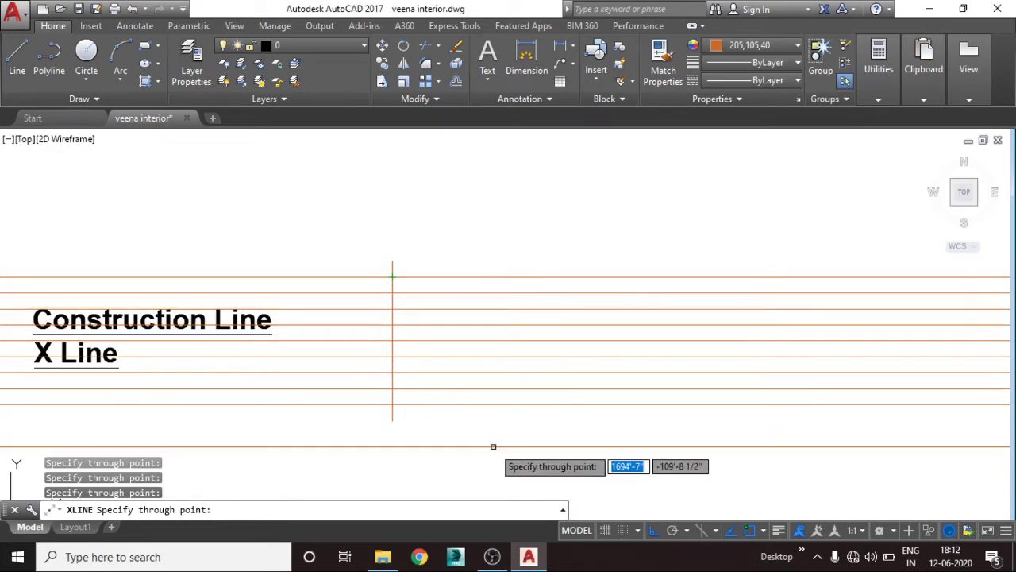
key("Escape")
key("Escape")
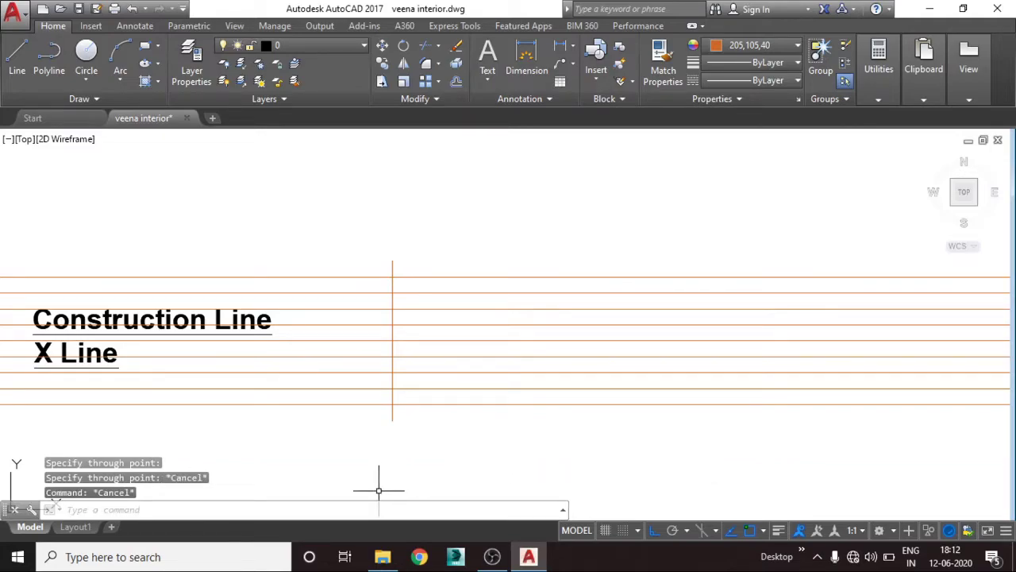
Place nine vertical construction lines to the right, crossing the horizontal ones into a grid
type("xl")
key("Return")
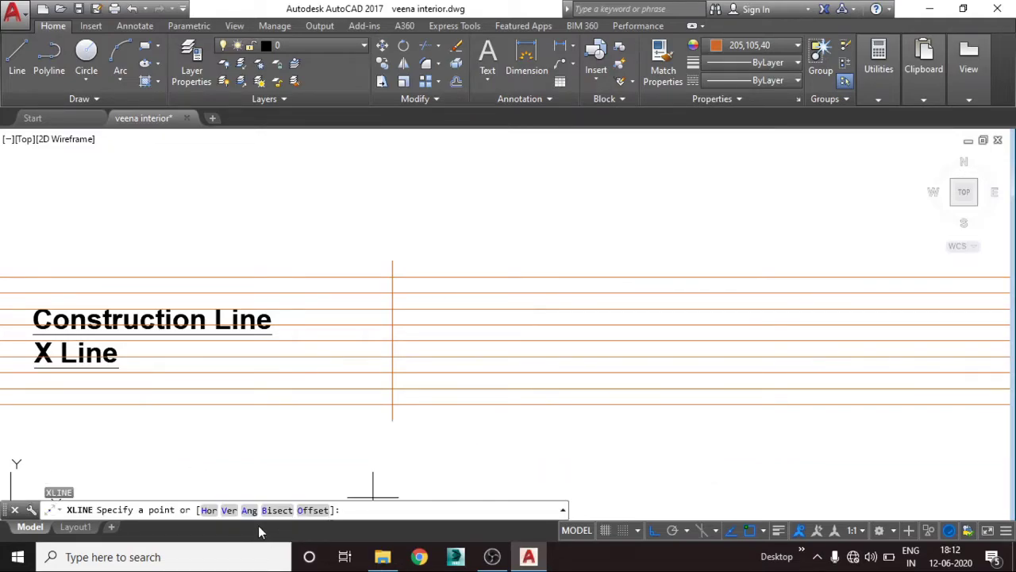
left_click(235, 511)
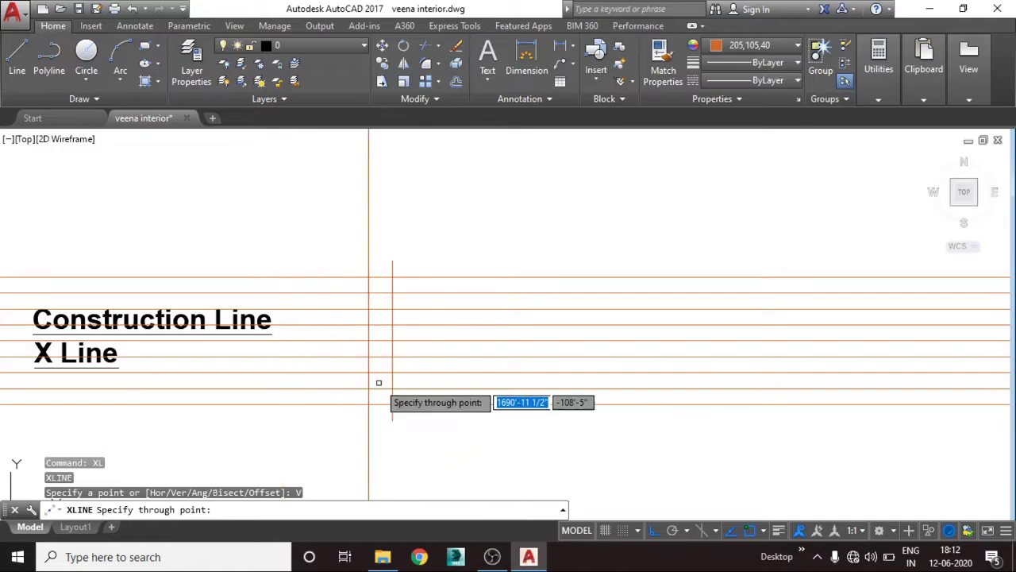
left_click(410, 277)
left_click(431, 276)
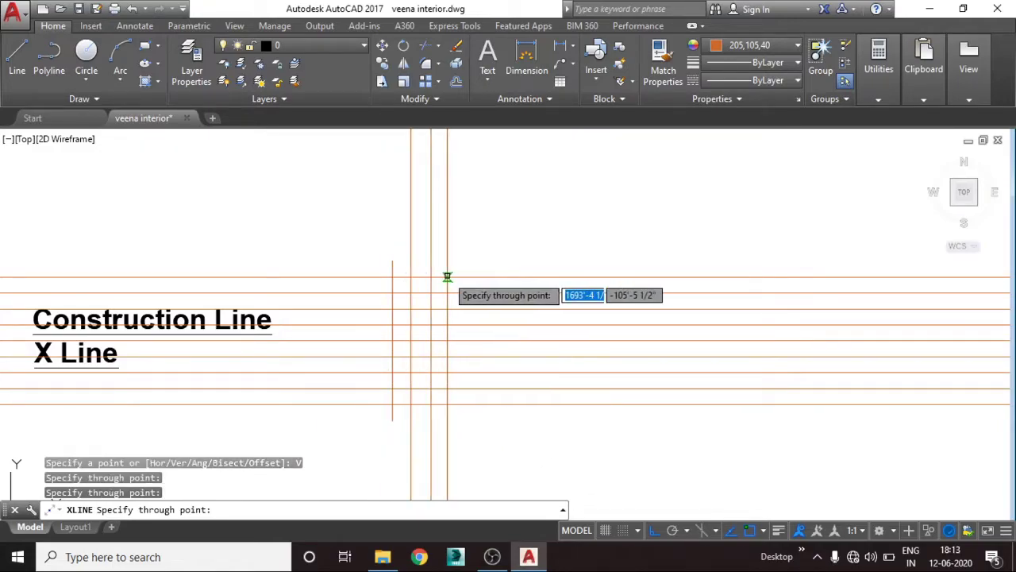
left_click(447, 276)
left_click(461, 278)
left_click(481, 277)
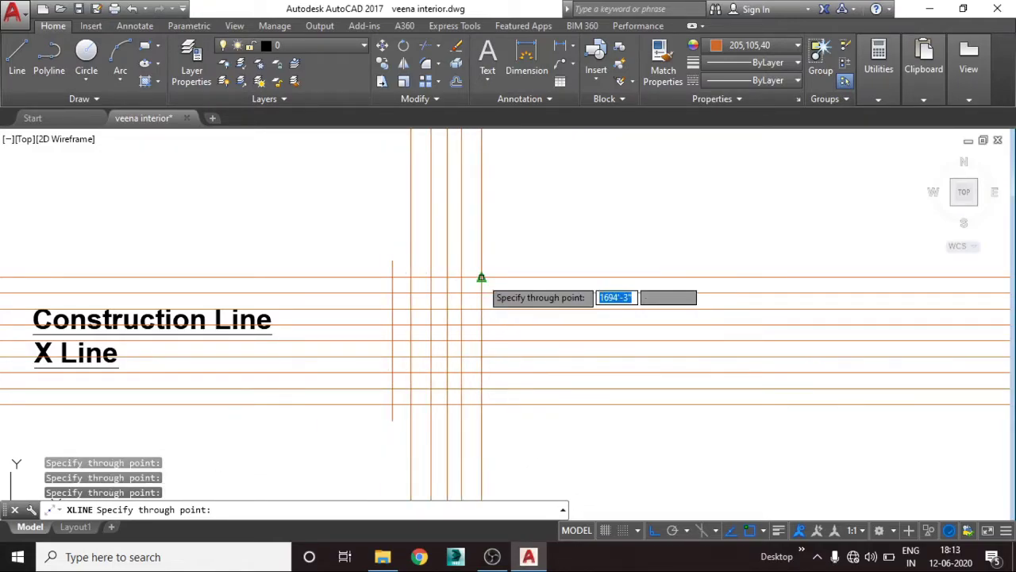
left_click(499, 277)
left_click(519, 278)
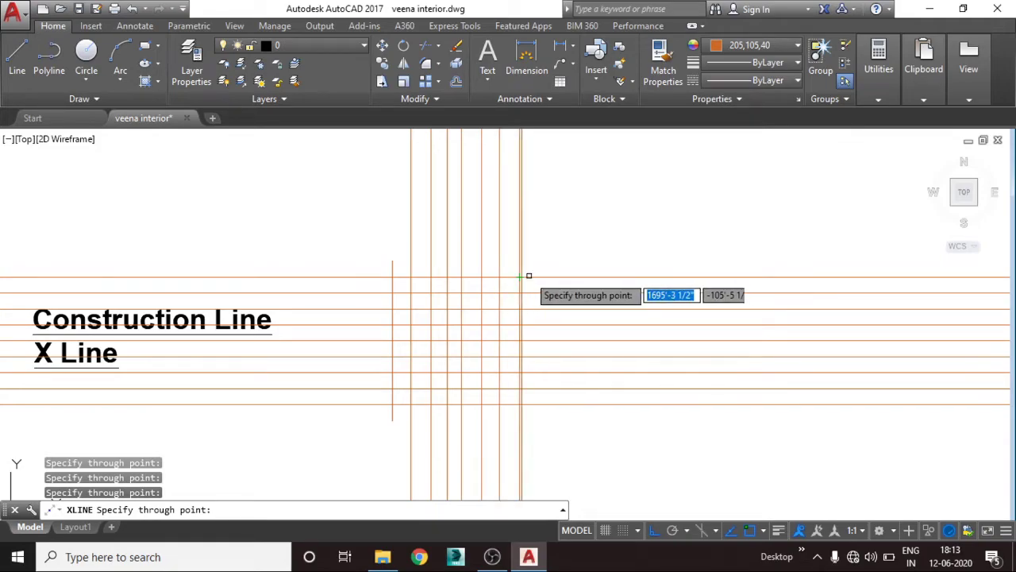
left_click(540, 278)
left_click(556, 277)
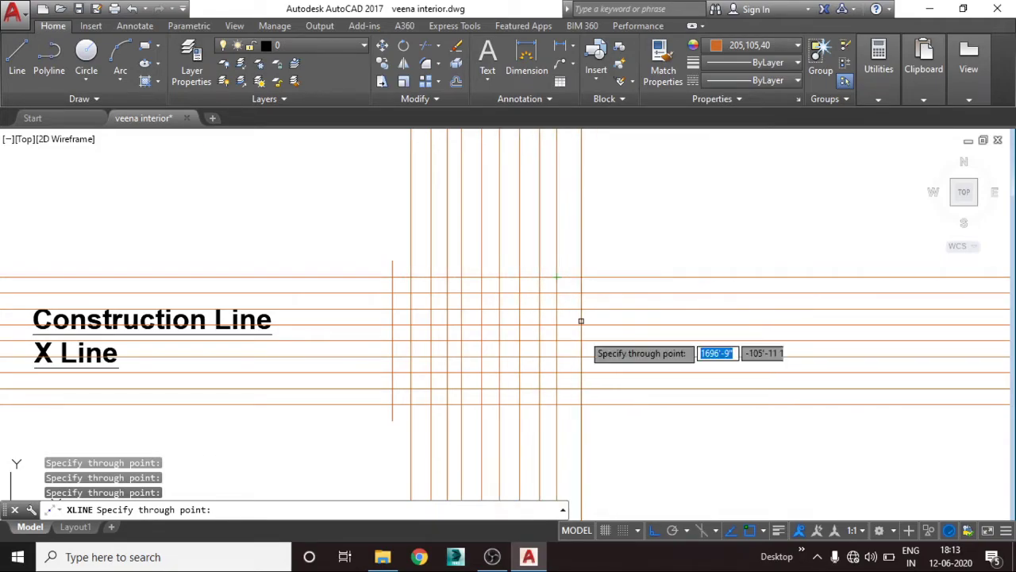
key("Escape")
key("Escape")
left_click(399, 422)
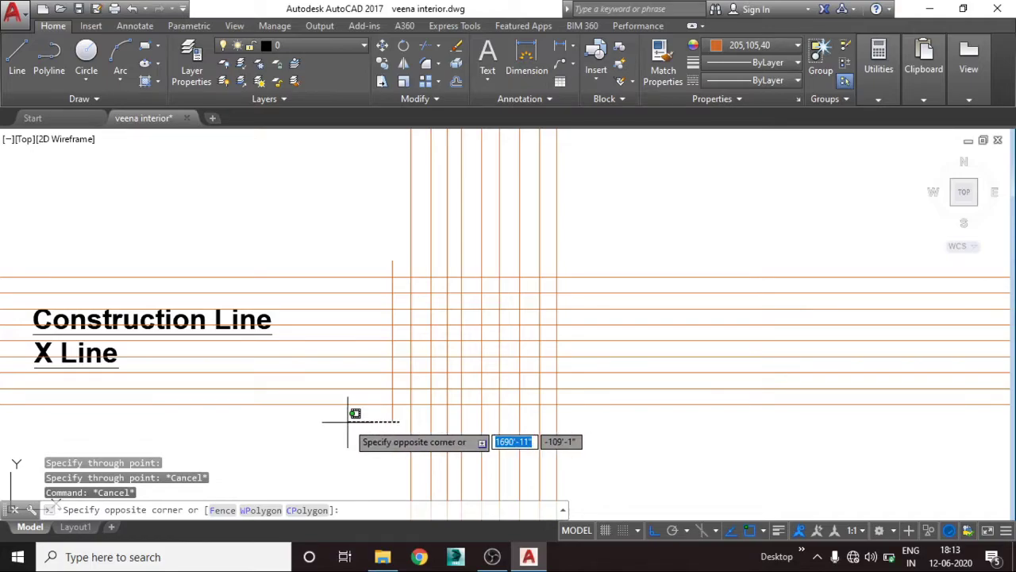
Erase the short divided vertical line
left_click(347, 414)
key("Delete")
key("Escape")
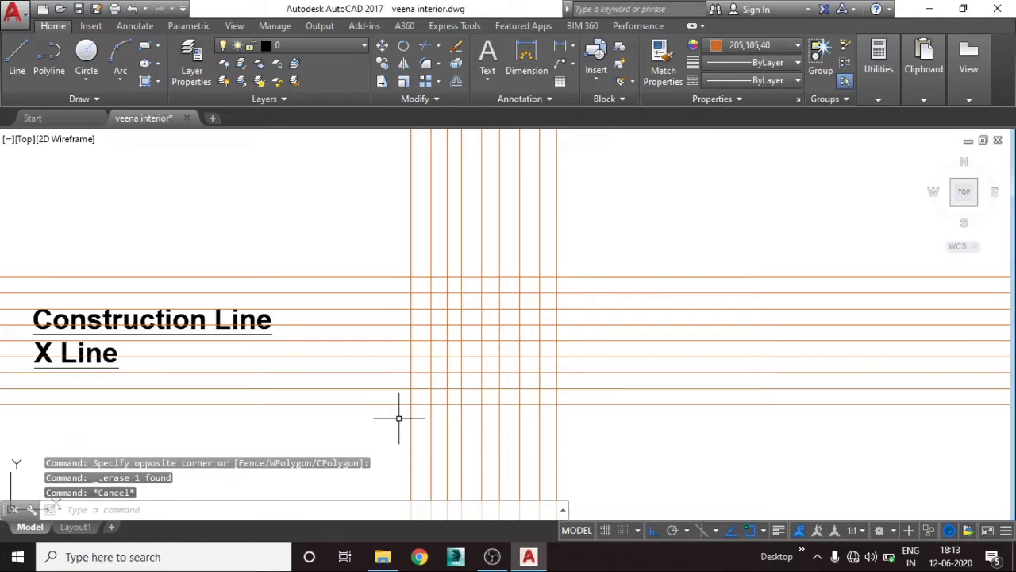
Trim the construction line ends outside the grid, leaving a closed rectangular grid
type("r")
key("Return")
left_click(585, 436)
left_click(386, 215)
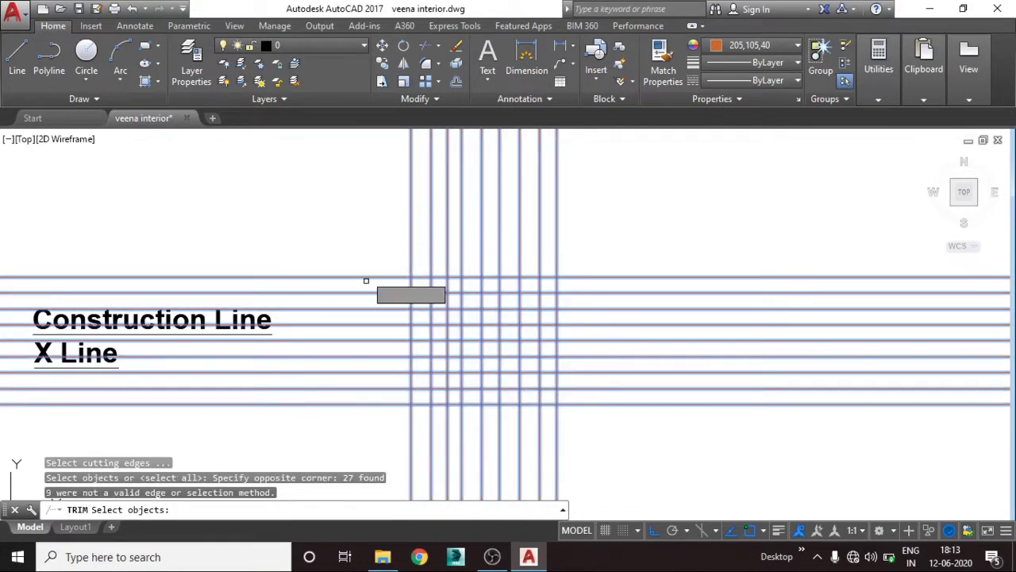
key("Return")
left_click(363, 236)
left_click(370, 442)
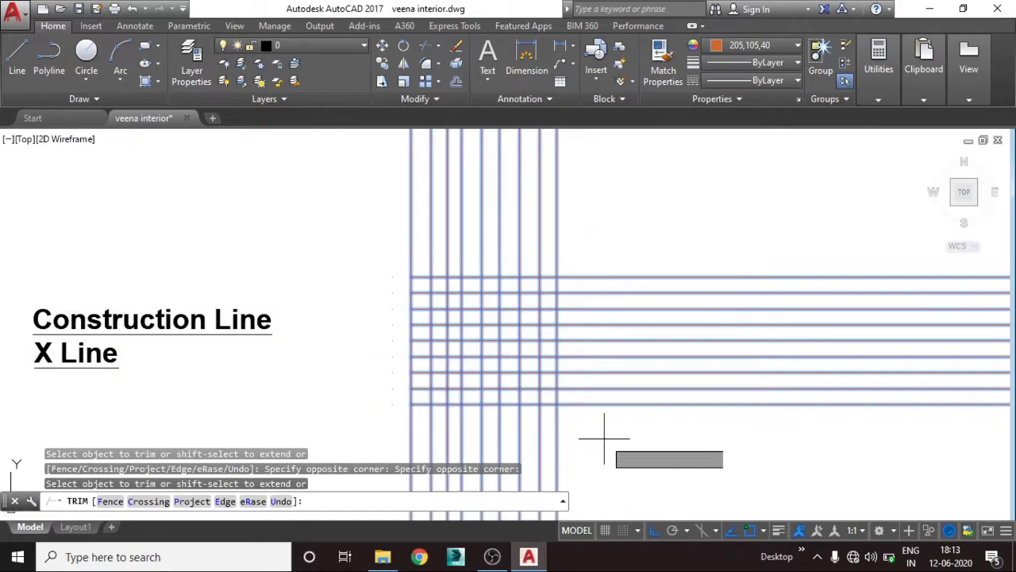
left_click(487, 421)
left_click(574, 413)
left_click(579, 238)
left_click(572, 223)
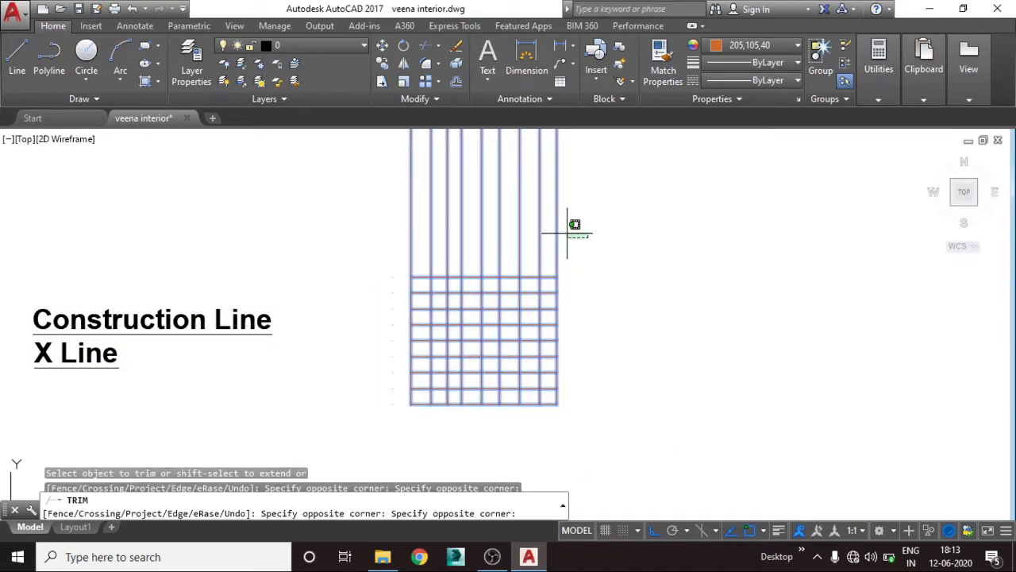
left_click(317, 234)
key("Escape")
key("Escape")
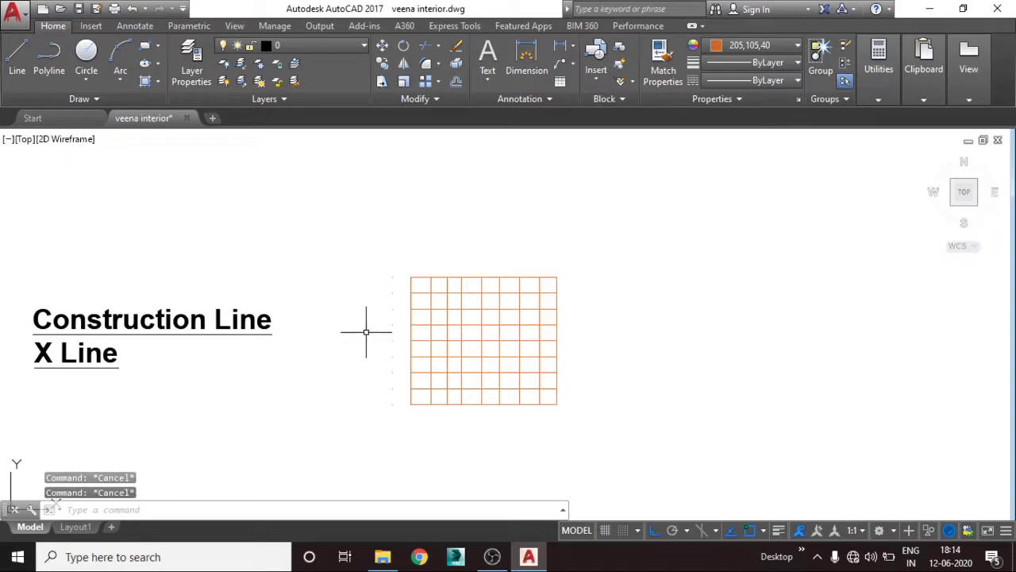
type("xl")
key("Return")
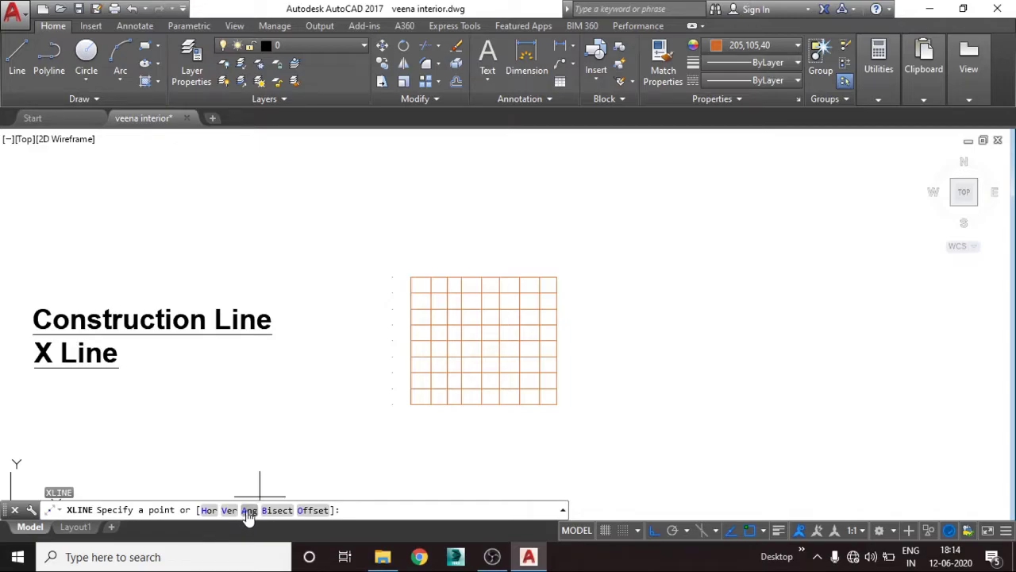
key("Escape")
left_click(591, 435)
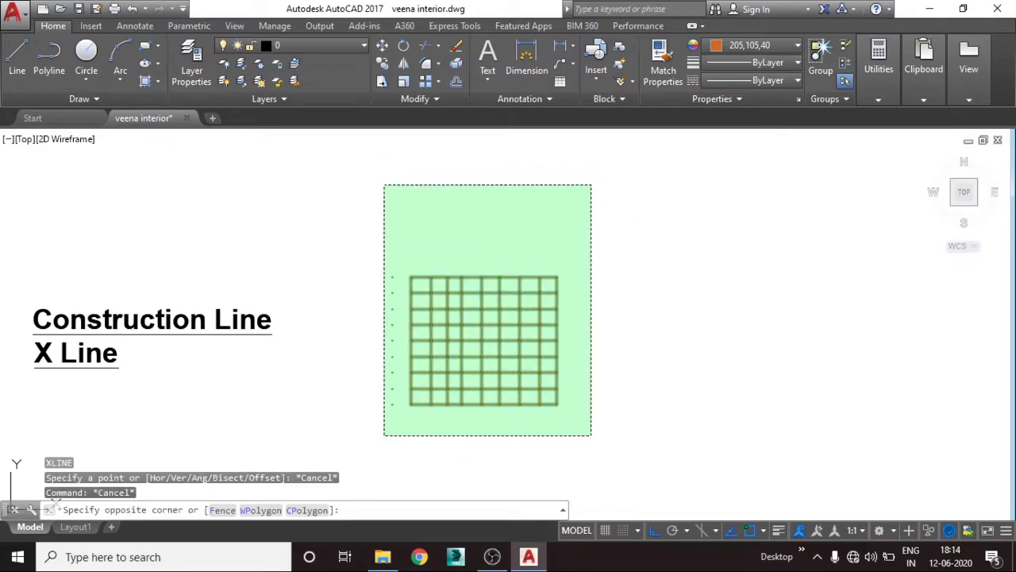
Erase the grid and draw six parallel construction lines at a 45° angle
left_click(384, 185)
key("Delete")
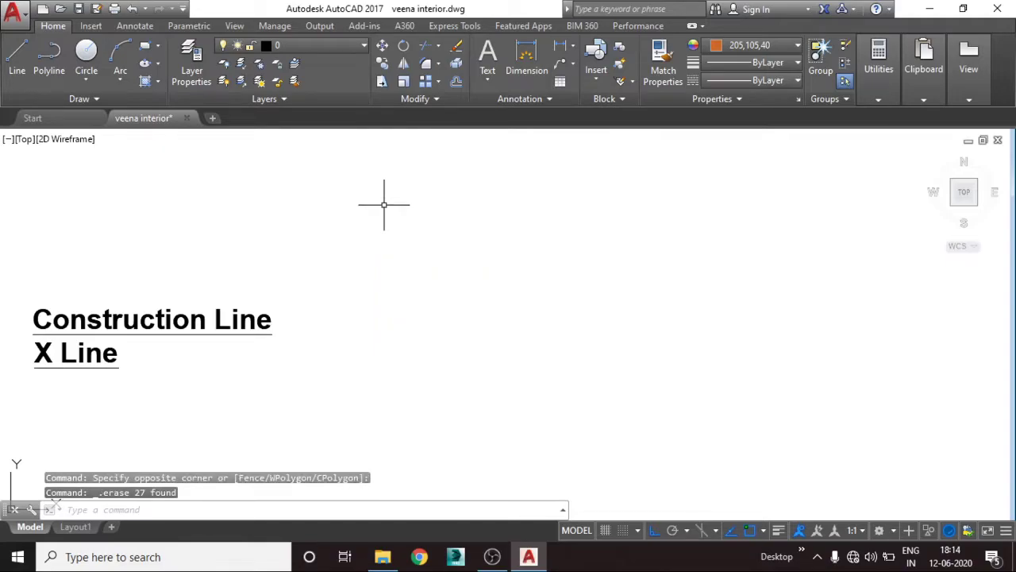
type("xl")
key("Return")
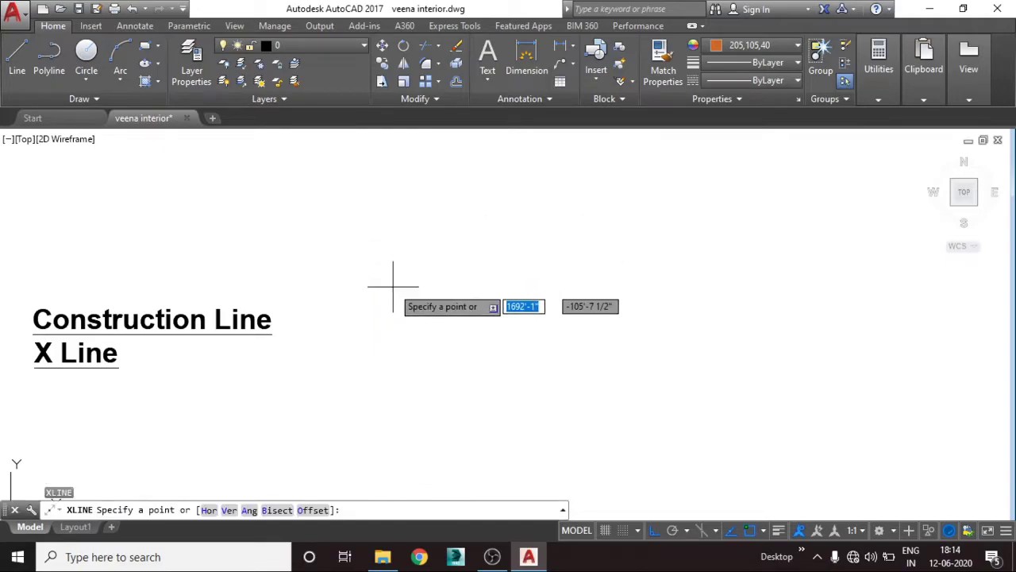
left_click(251, 510)
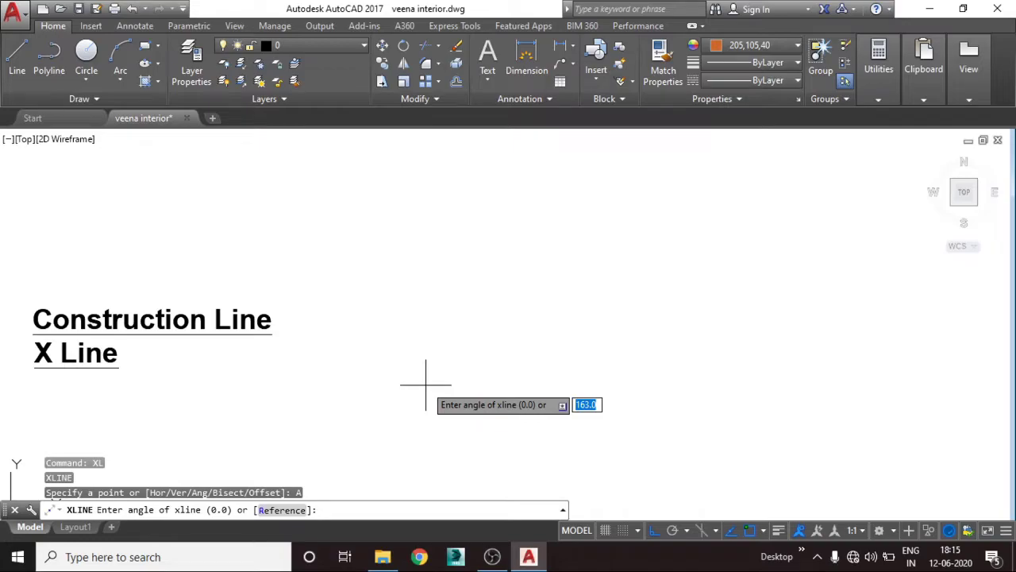
type("45")
key("Return")
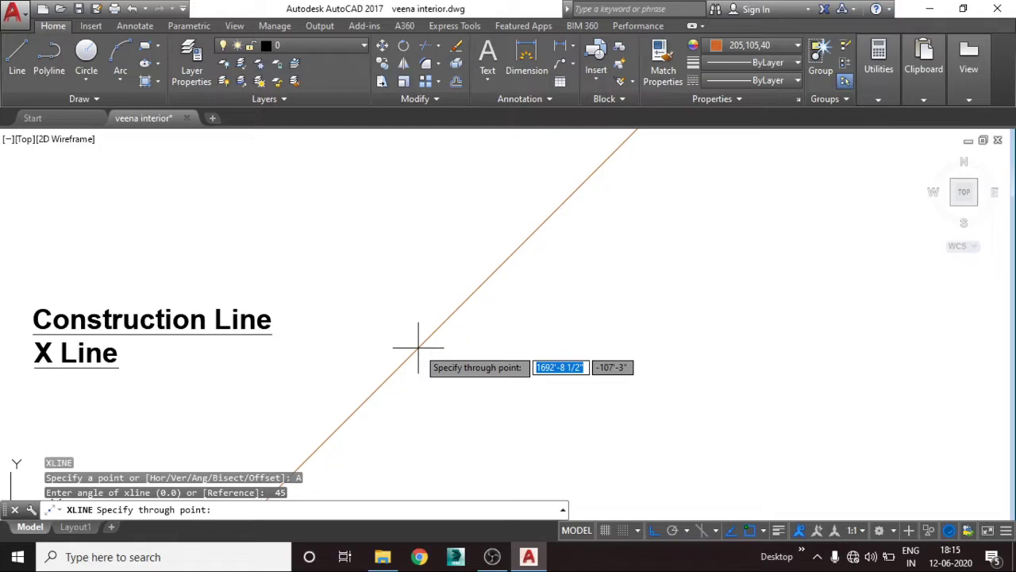
left_click(418, 347)
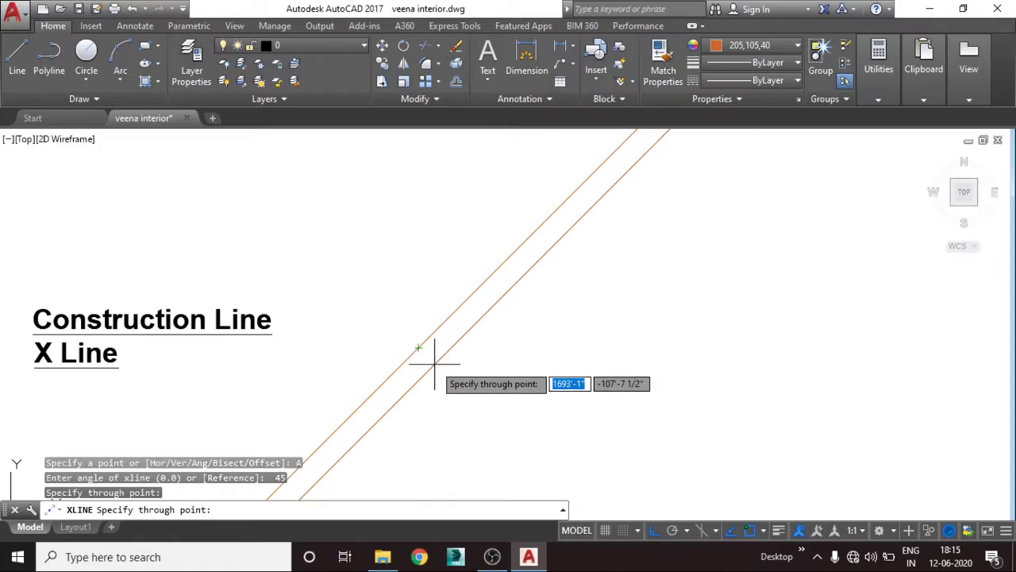
left_click(436, 362)
left_click(454, 372)
left_click(477, 392)
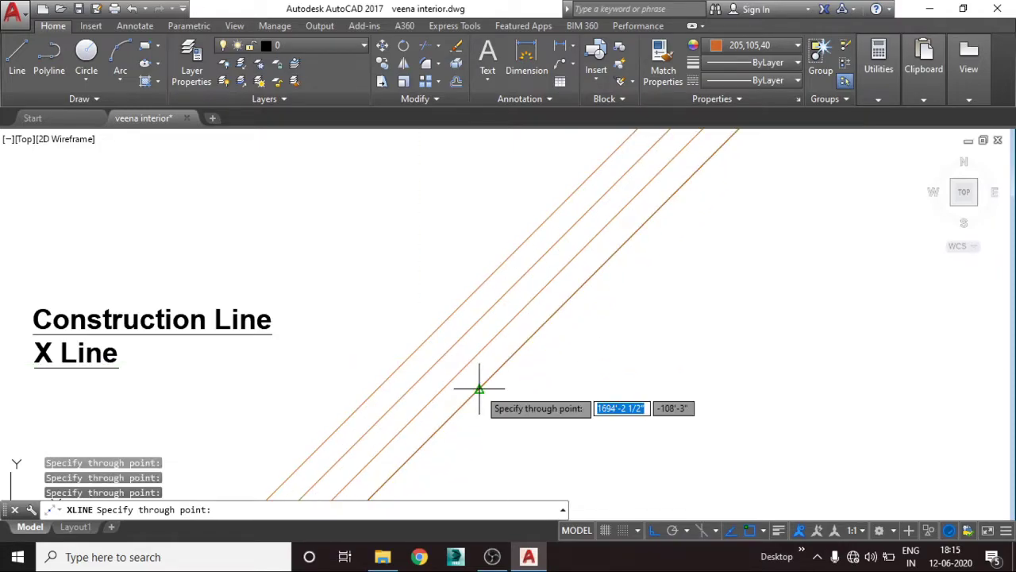
left_click(498, 401)
left_click(526, 408)
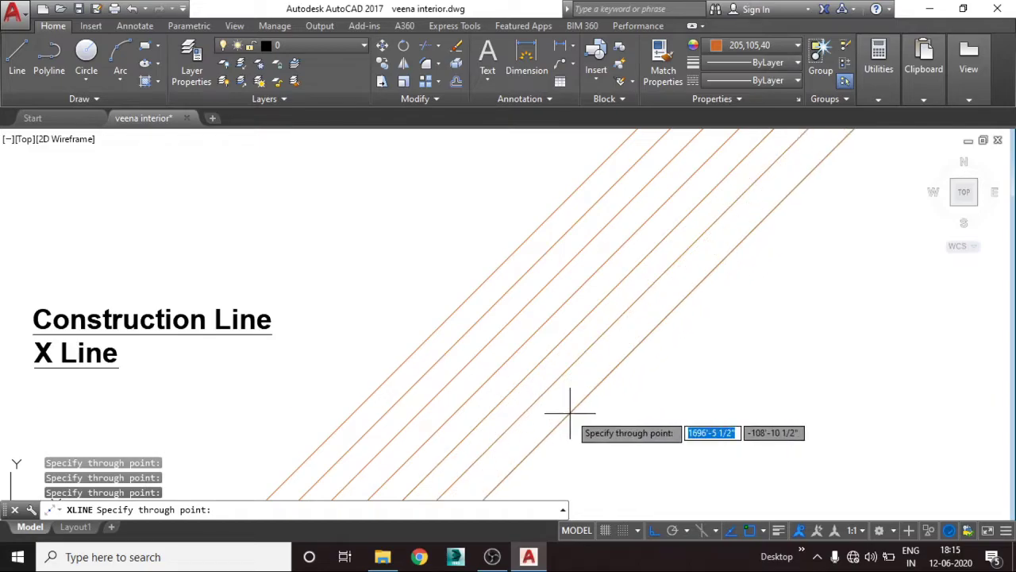
key("Escape")
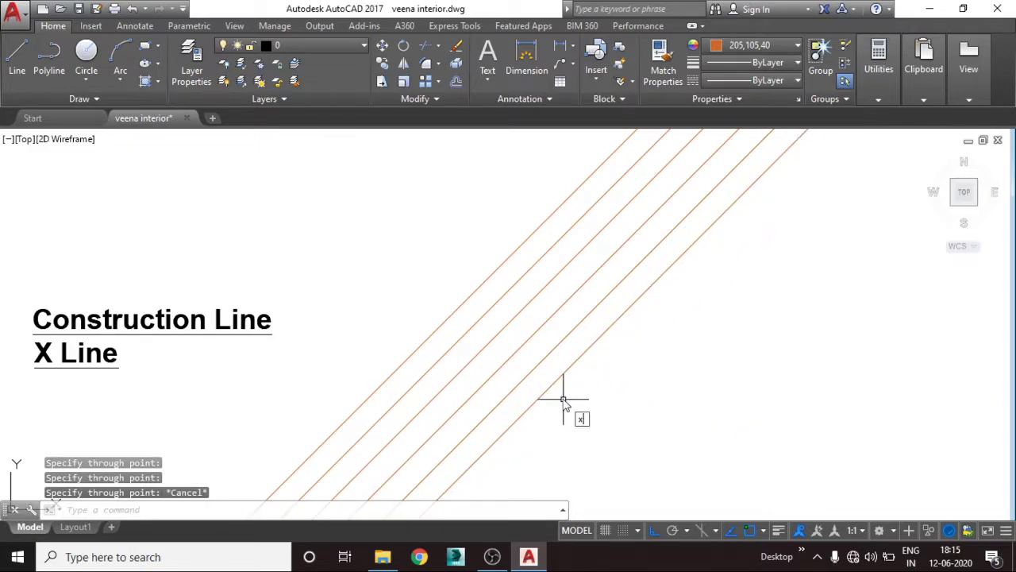
Draw five parallel construction lines at -45° crossing the 45° set
type("l")
key("Return")
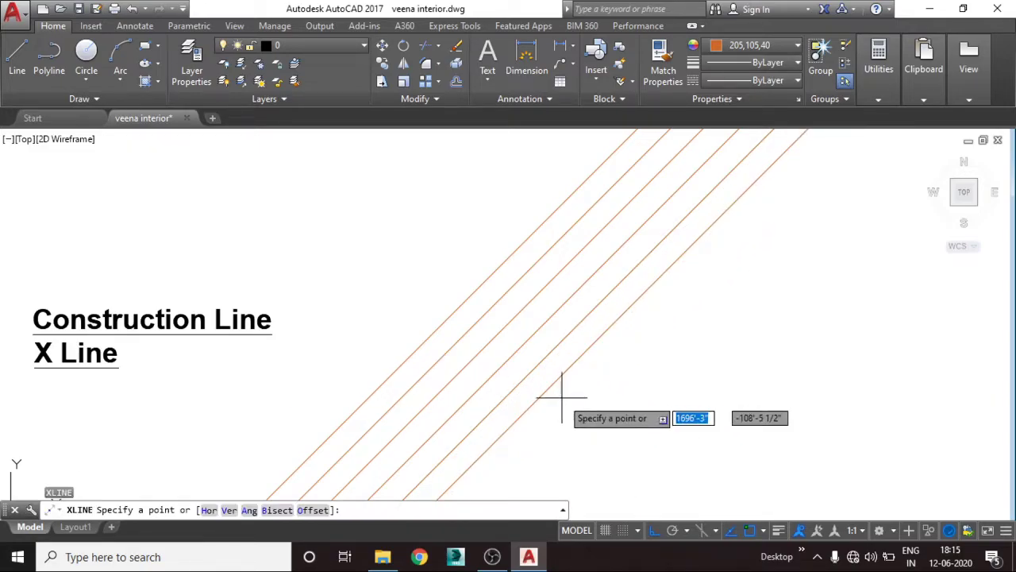
type("-")
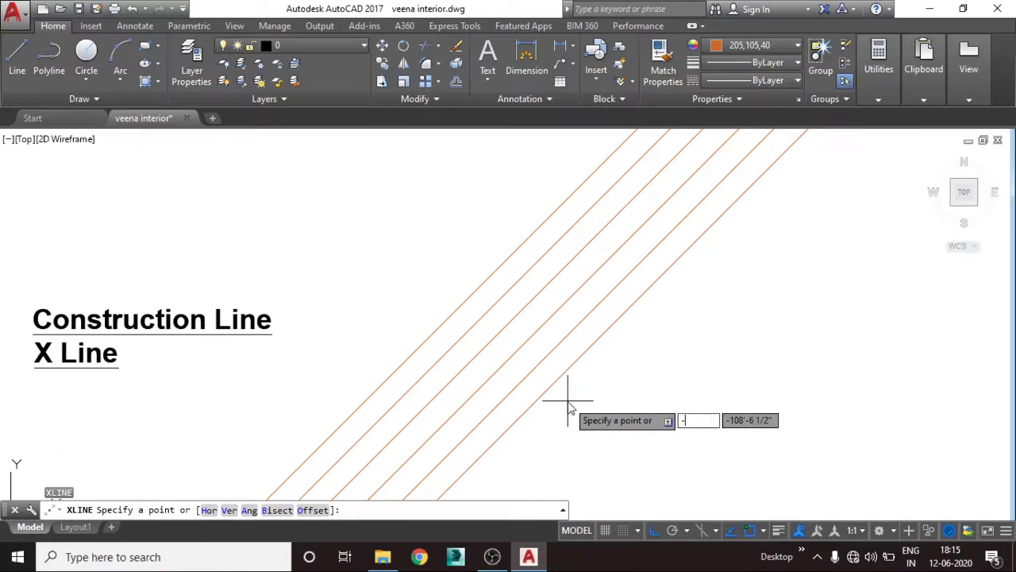
type("45")
key("Return")
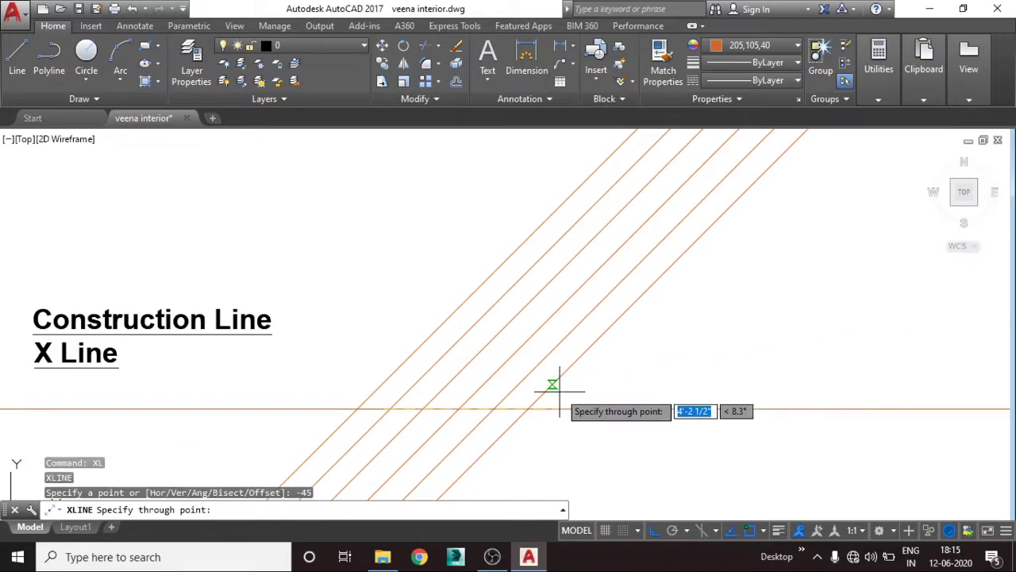
key("Escape")
type("xl")
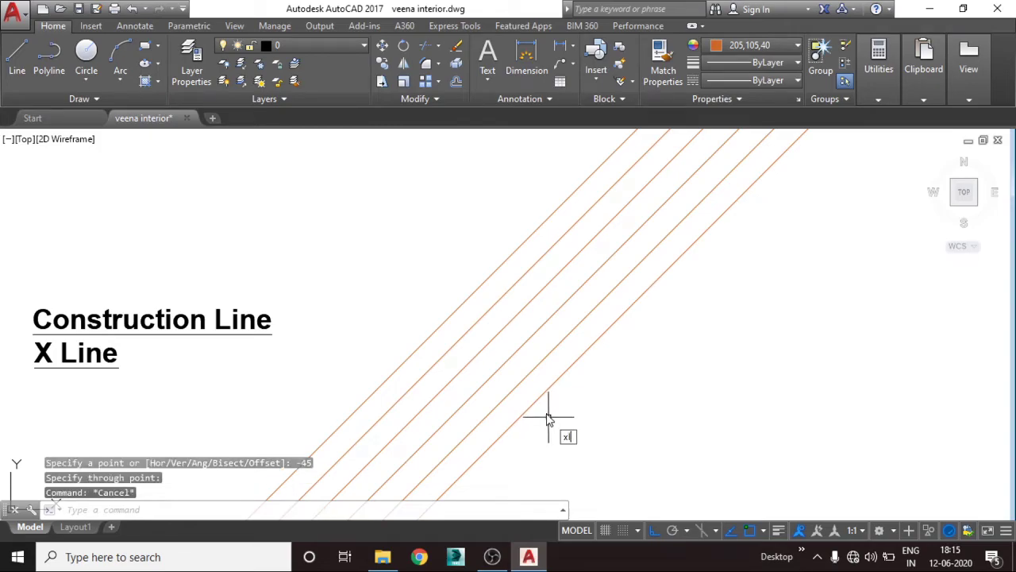
key("Return")
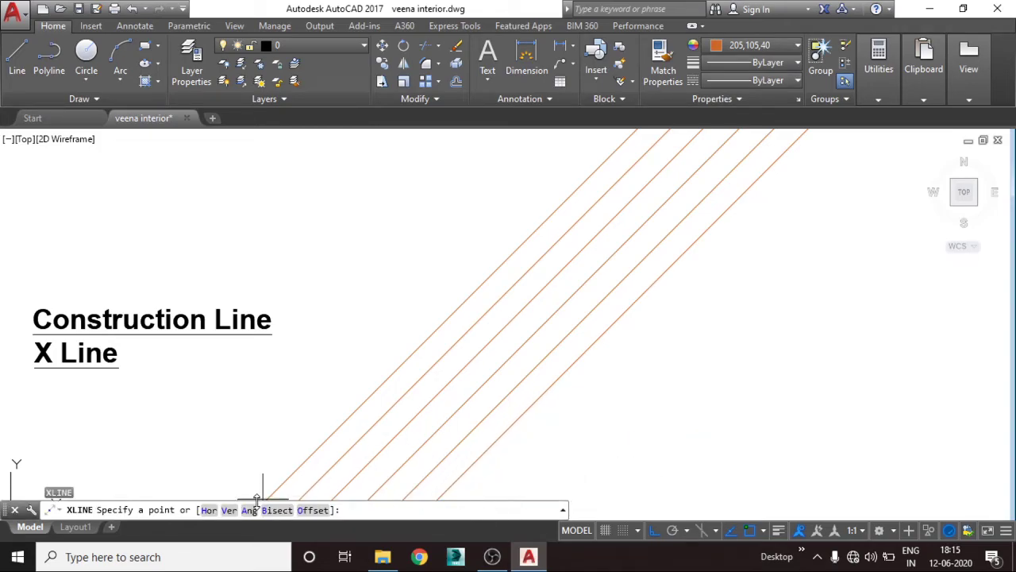
left_click(249, 511)
type("-45")
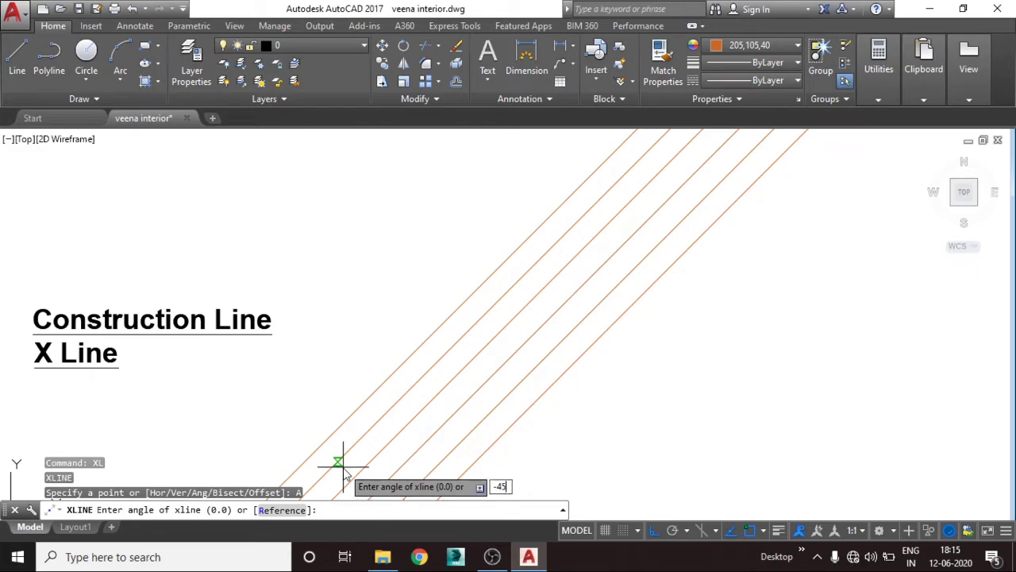
key("Return")
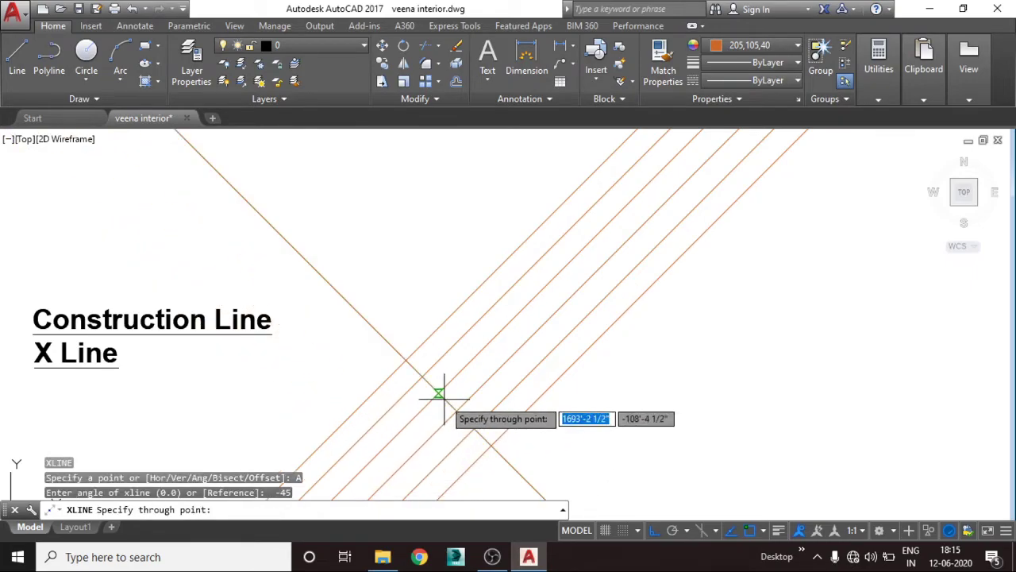
left_click(444, 401)
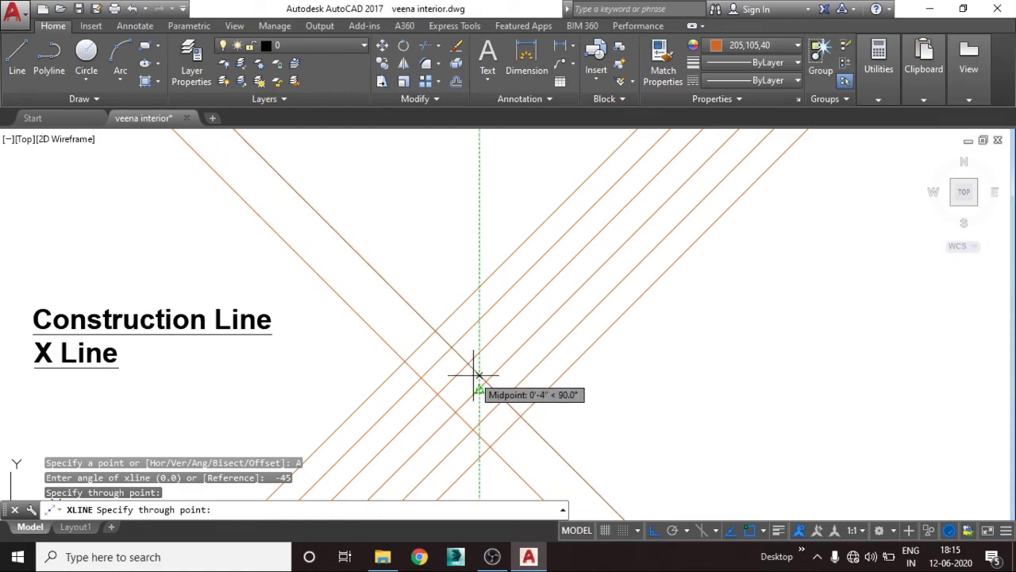
left_click(477, 375)
left_click(497, 337)
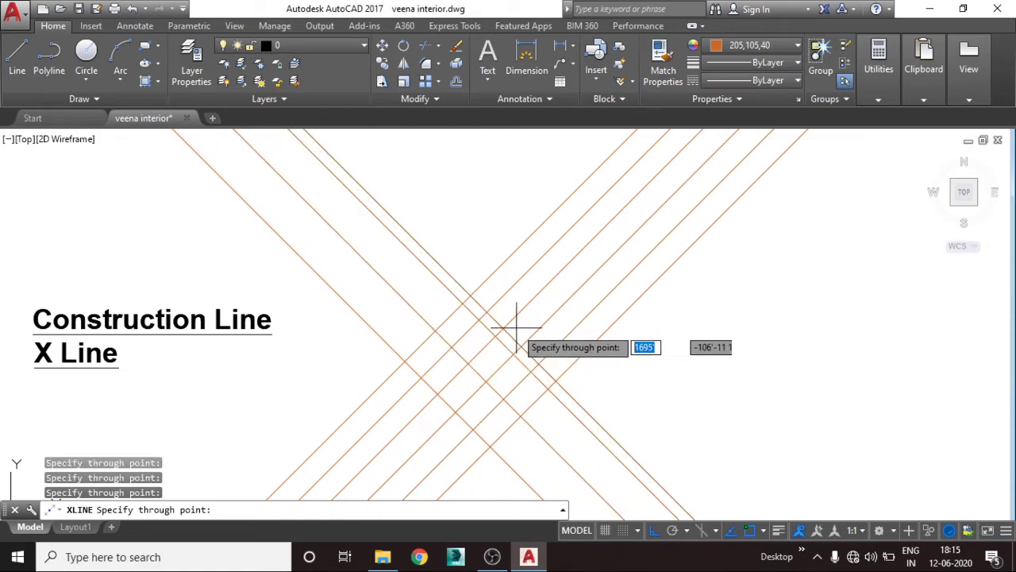
left_click(528, 321)
left_click(545, 289)
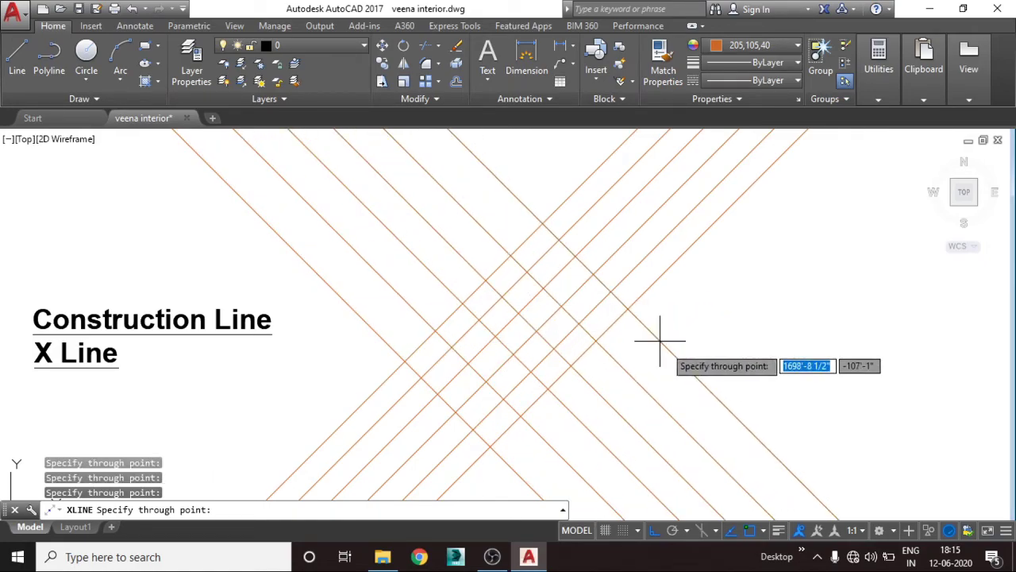
key("Escape")
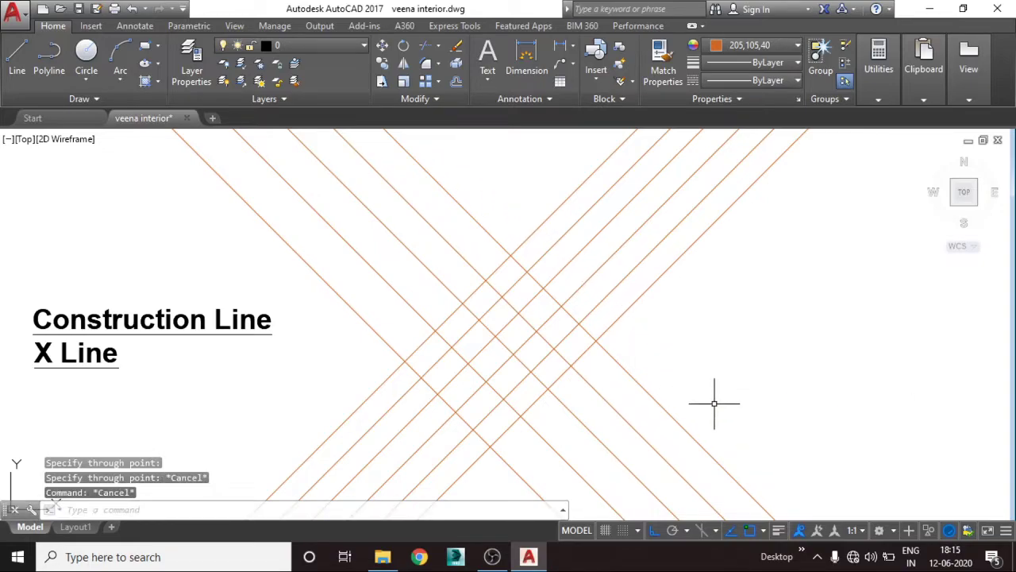
Add two construction lines at a 60° angle, one left and one right
type("l")
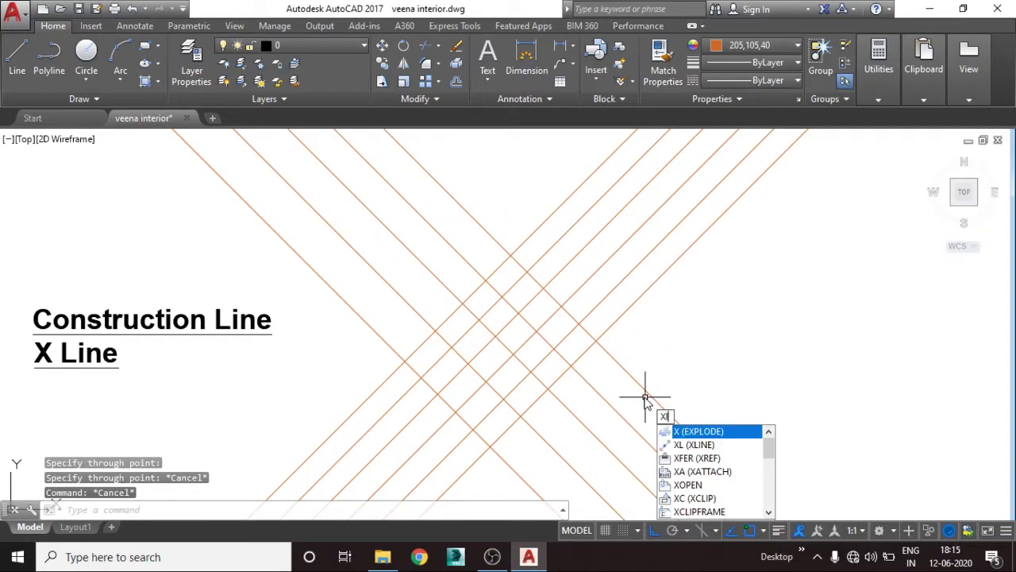
key("Return")
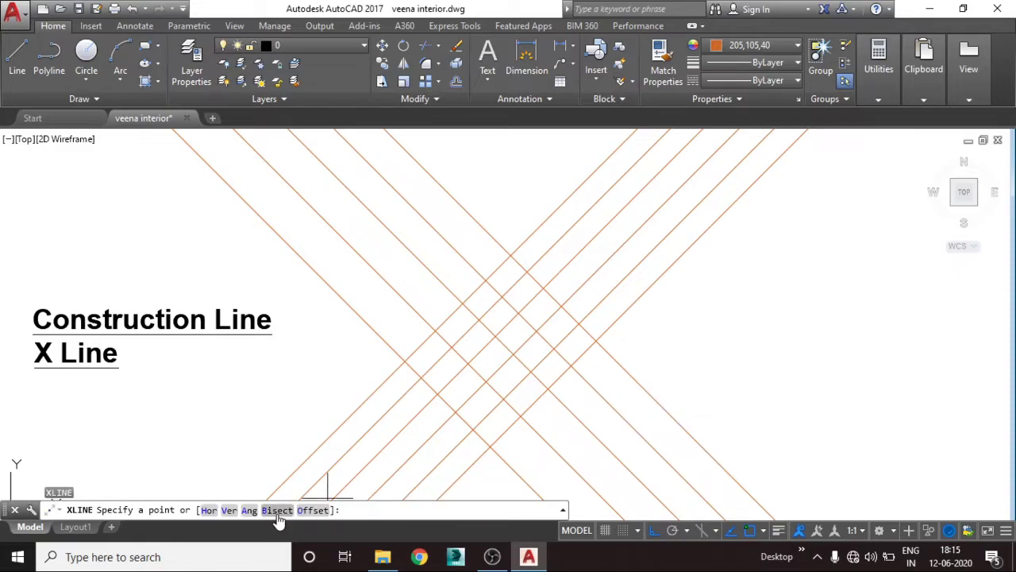
left_click(250, 511)
type("60")
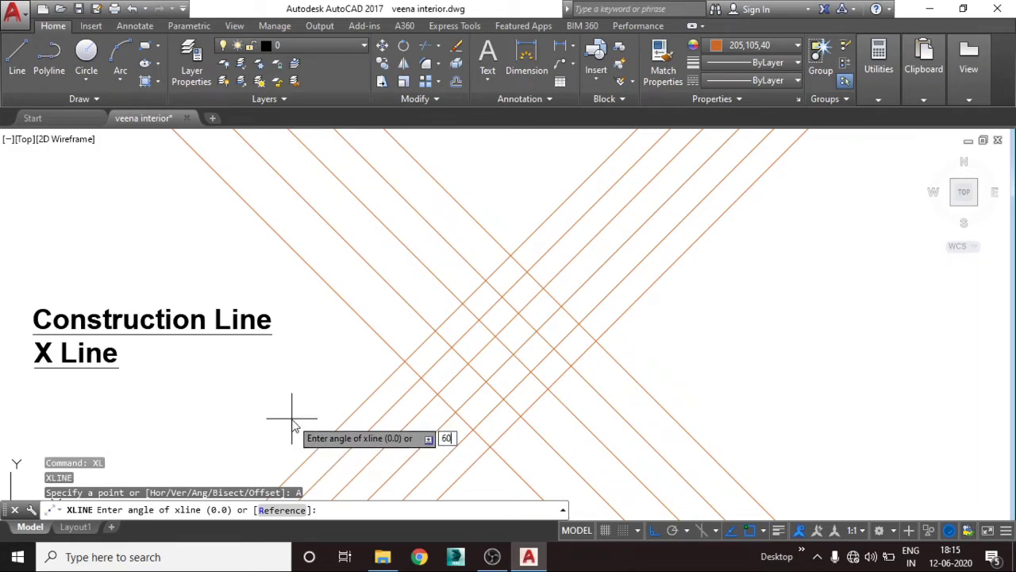
key("Return")
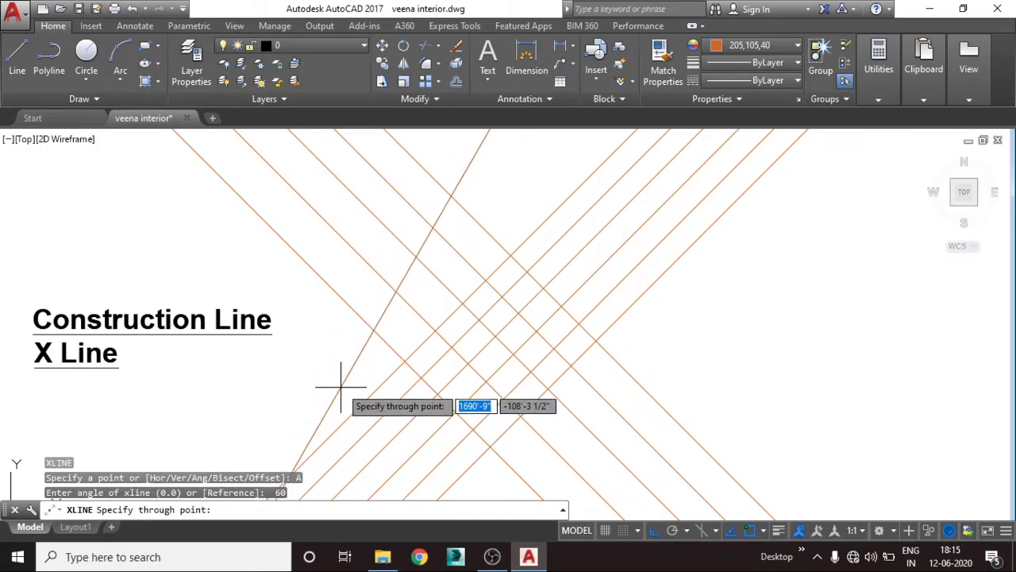
left_click(340, 378)
left_click(655, 403)
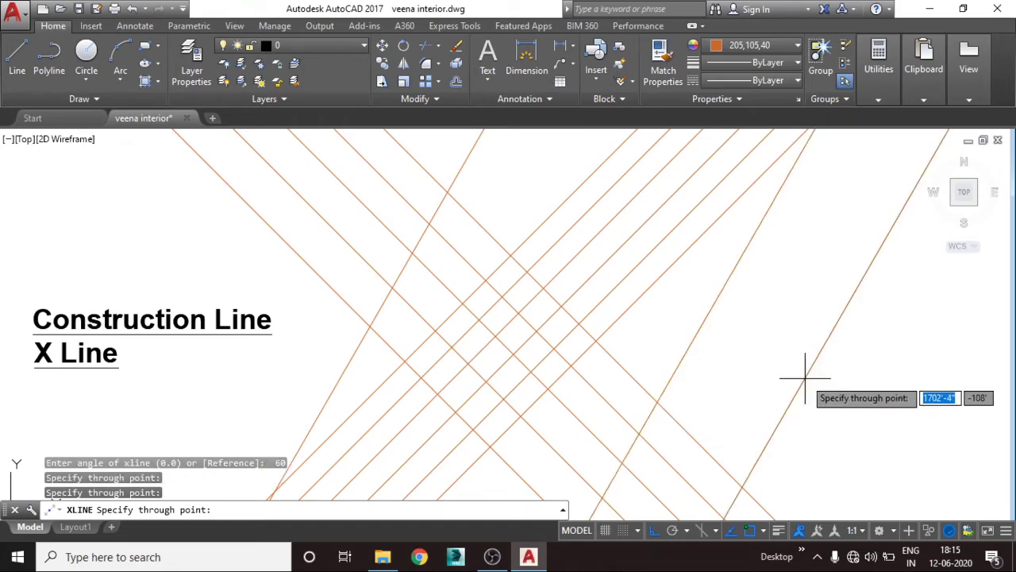
Crossing-select all 14 construction lines and delete them
scroll(717, 370, "down", 2)
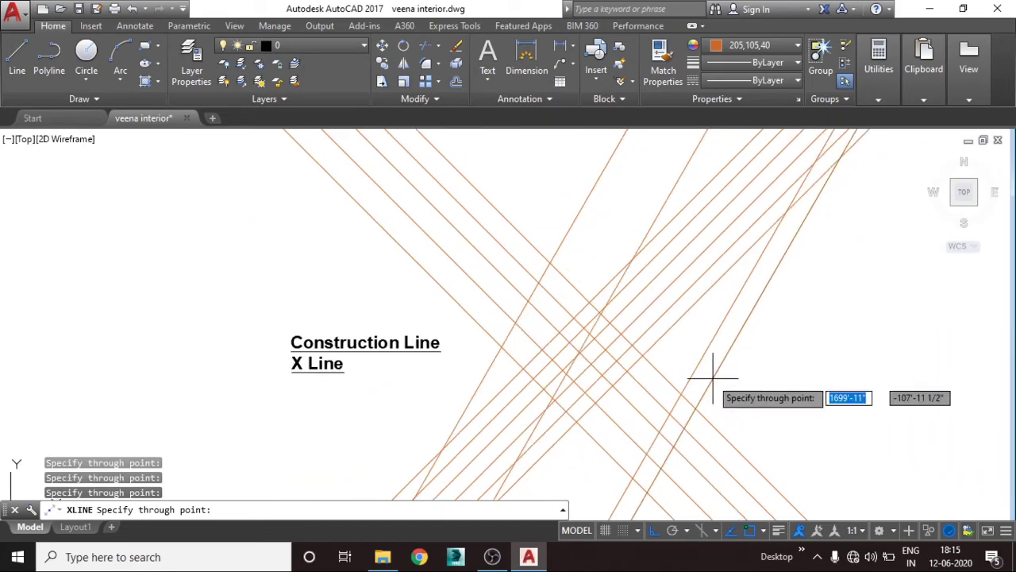
middle_click_drag(717, 370, 620, 352)
key("Escape")
left_click(729, 409)
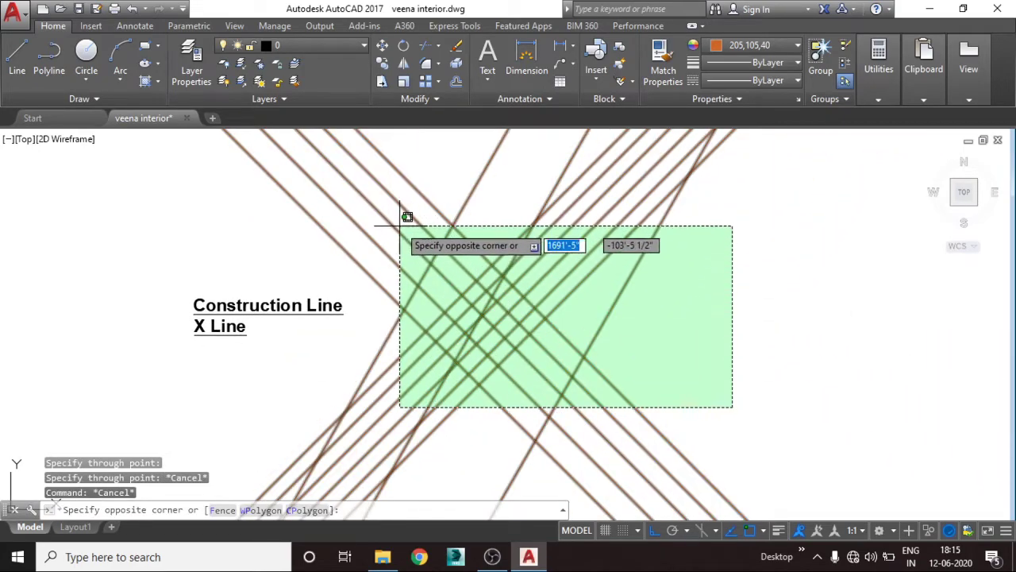
left_click(394, 216)
key("Delete")
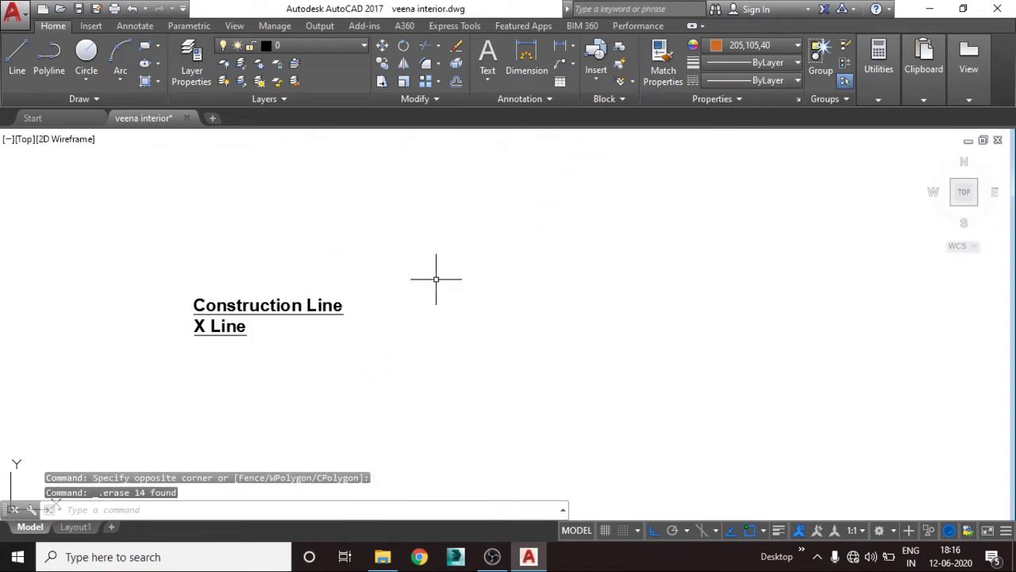
scroll(404, 381, "up", 2)
key("Escape")
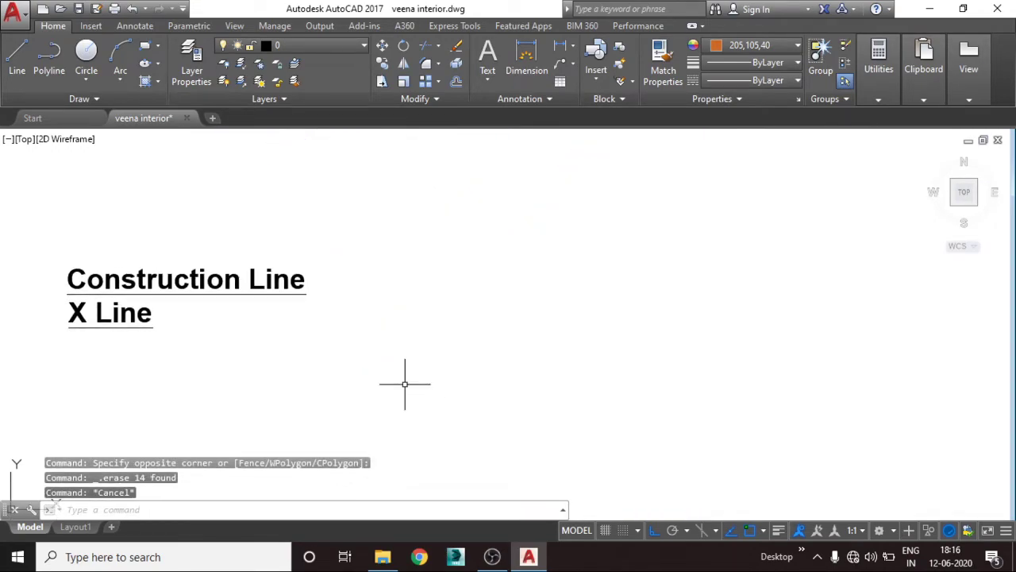
Draw an L-shaped corner: a vertical line down, then a horizontal line to the right
type("xl")
key("Return")
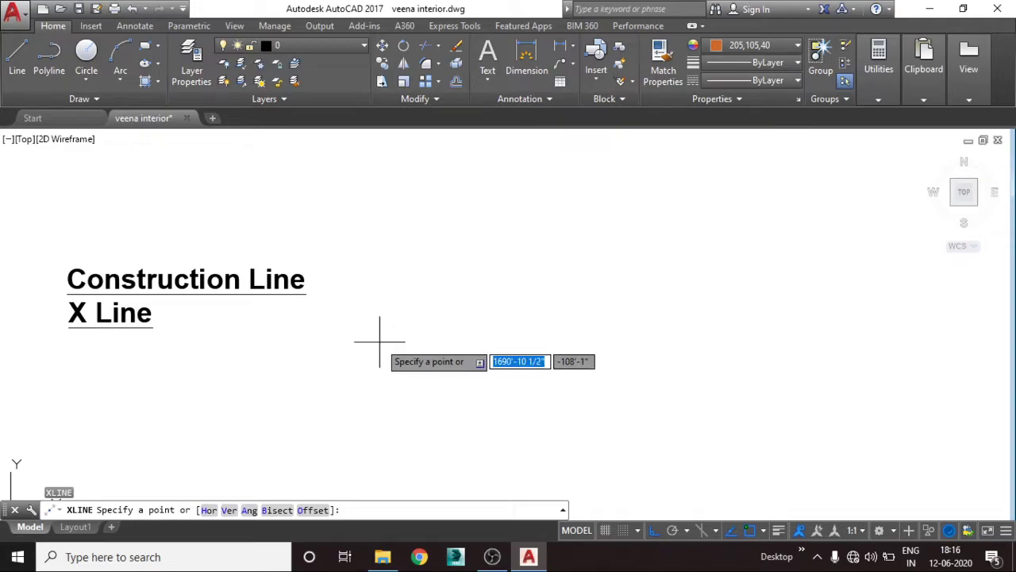
key("Escape")
type("l")
key("Return")
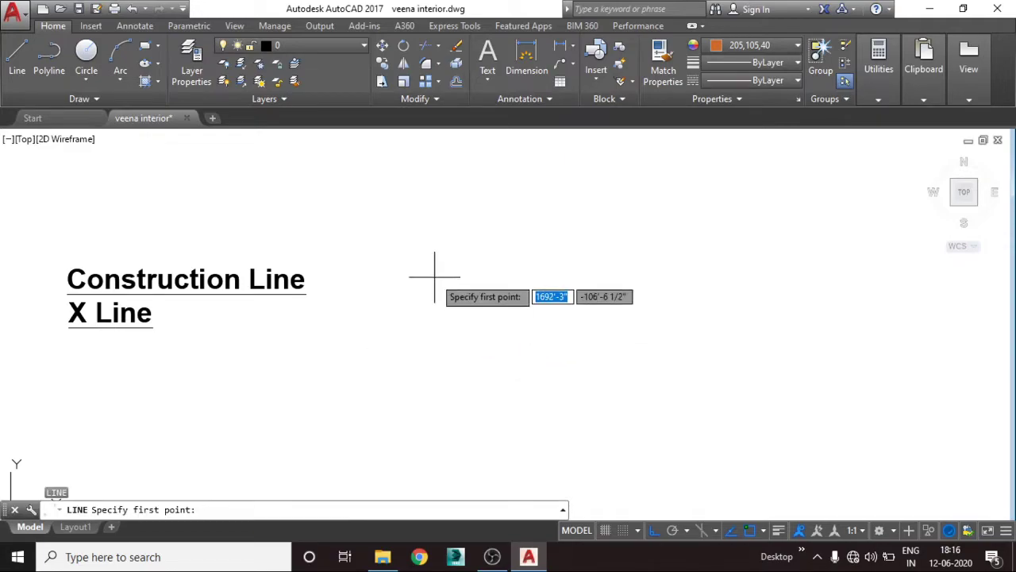
left_click(435, 272)
left_click(437, 387)
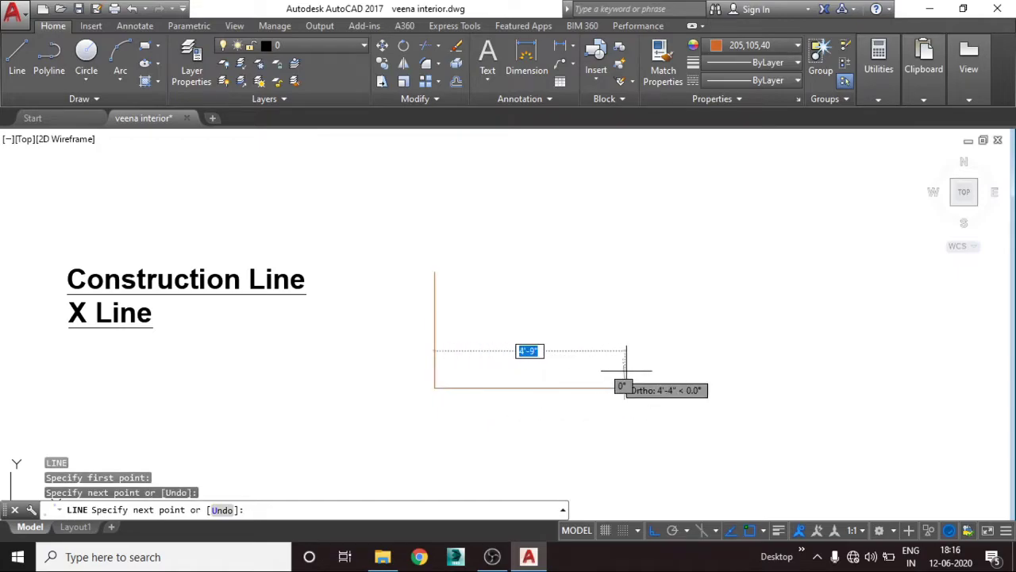
left_click(565, 375)
key("Escape")
key("Escape")
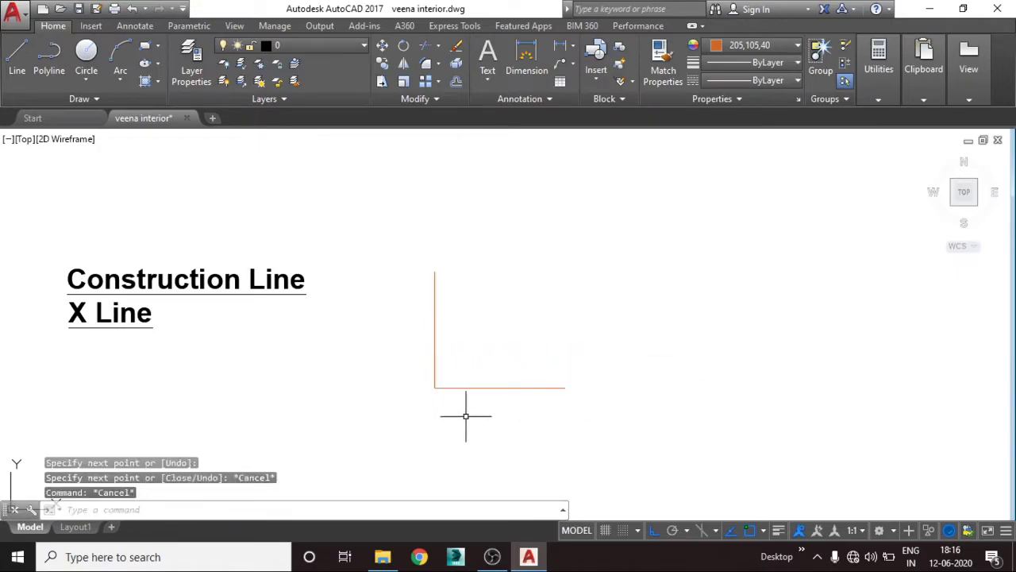
key("Escape")
key("Escape")
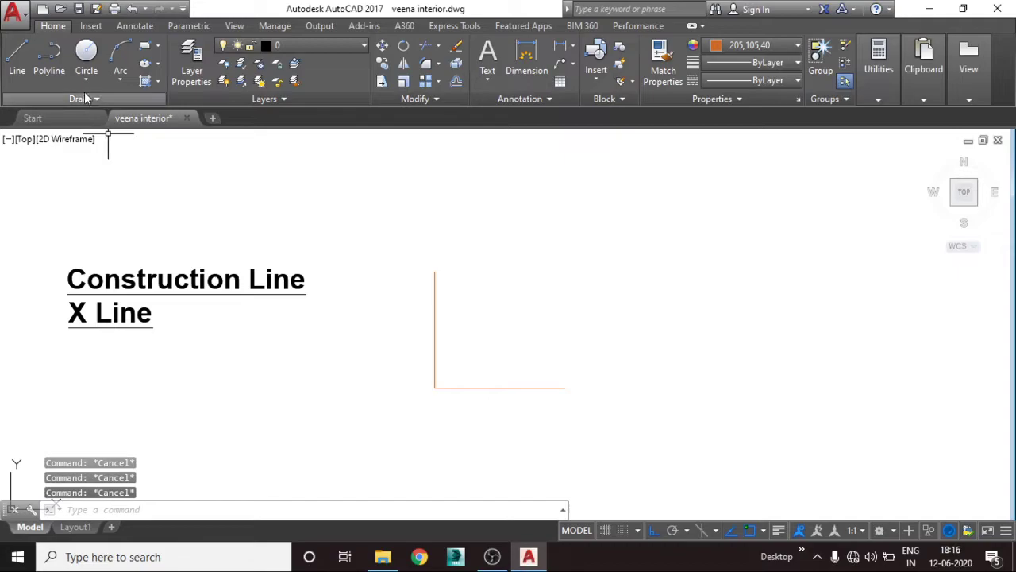
Draw a Bisect construction line through the L corner vertex, splitting the angle between its top and right endpoints
left_click(82, 104)
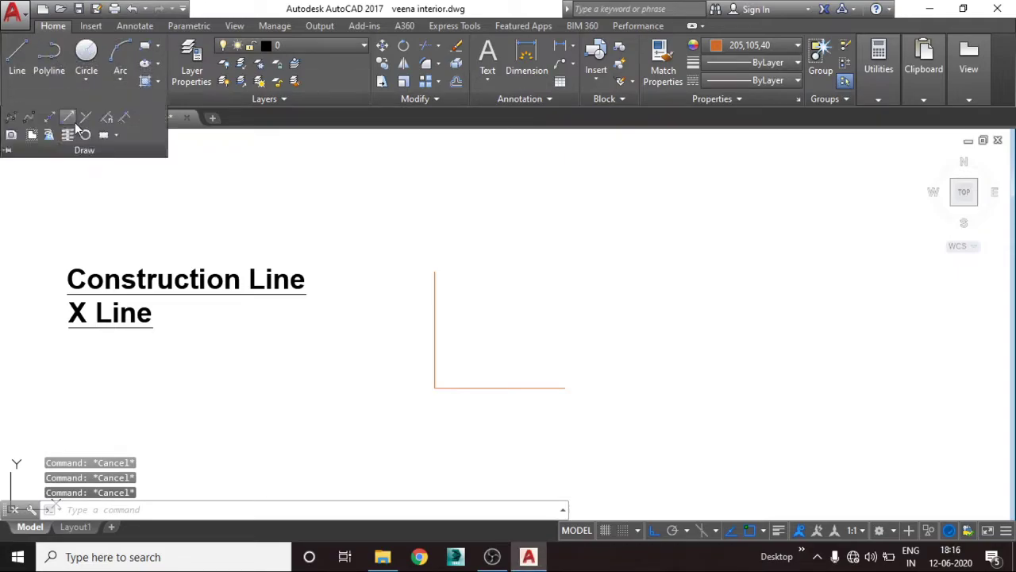
left_click(51, 118)
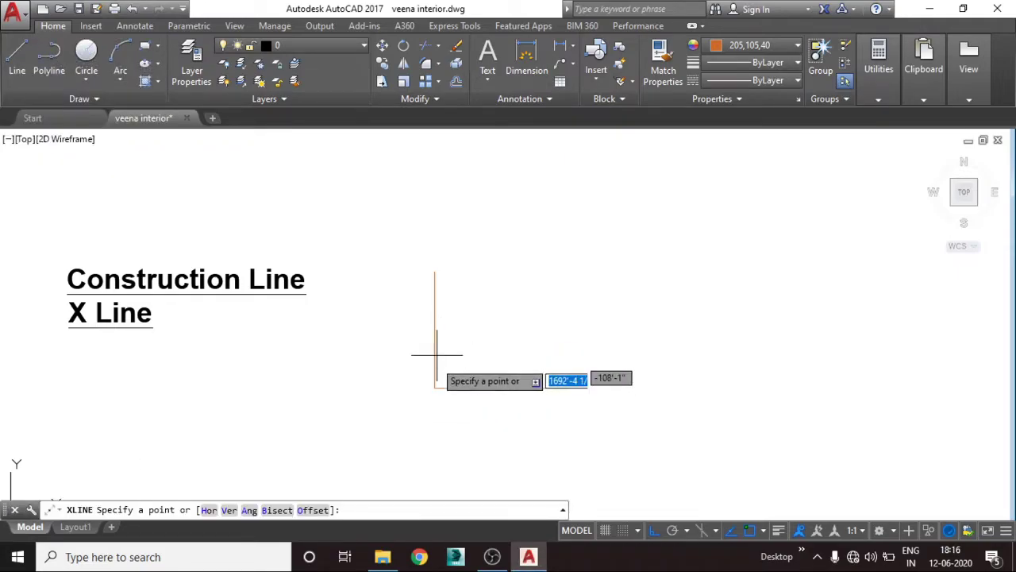
left_click(278, 510)
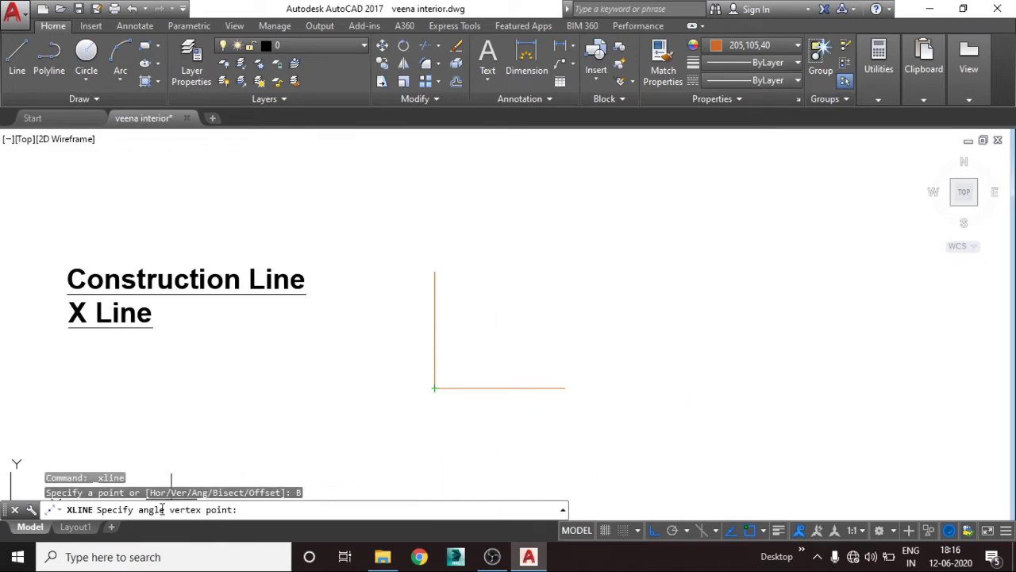
left_click(435, 388)
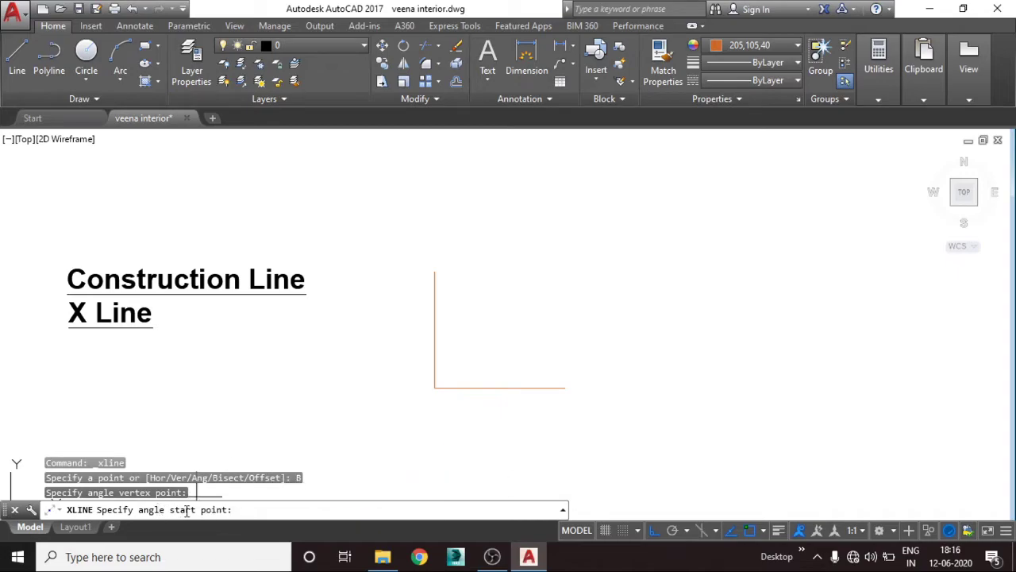
left_click(434, 272)
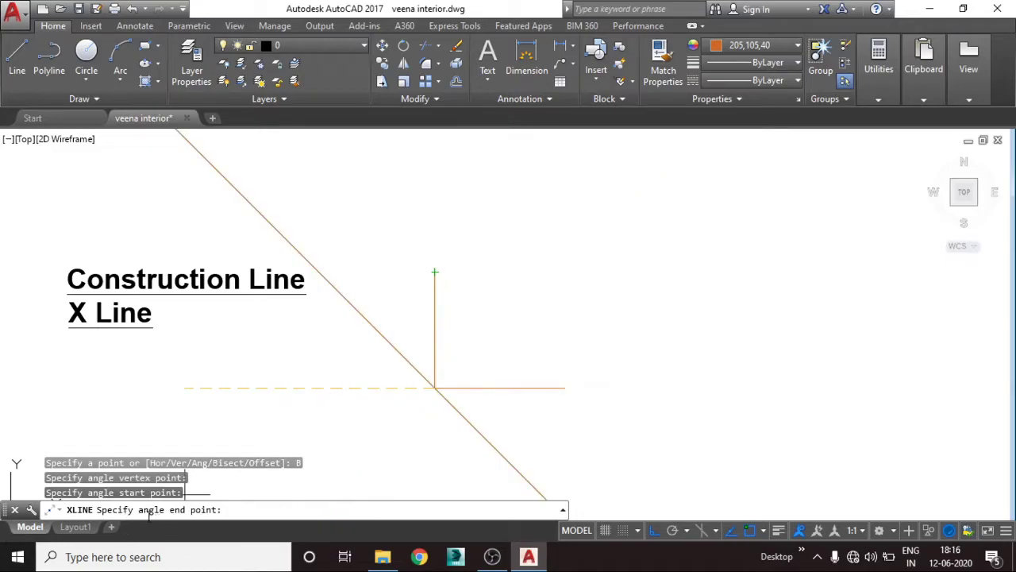
left_click(564, 387)
key("Escape")
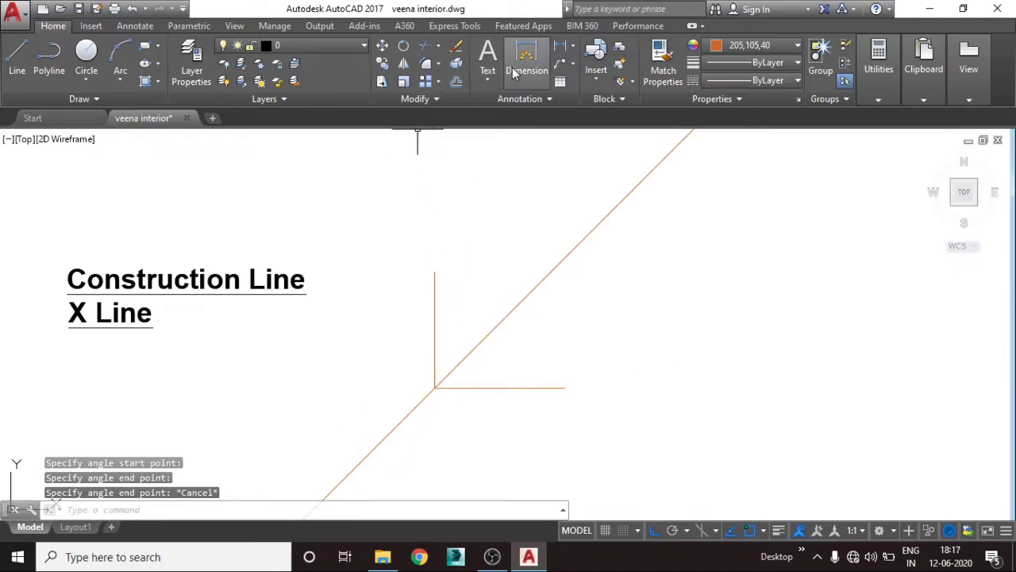
Add a 90° angular dimension between the vertical and horizontal lines of the L
left_click(571, 45)
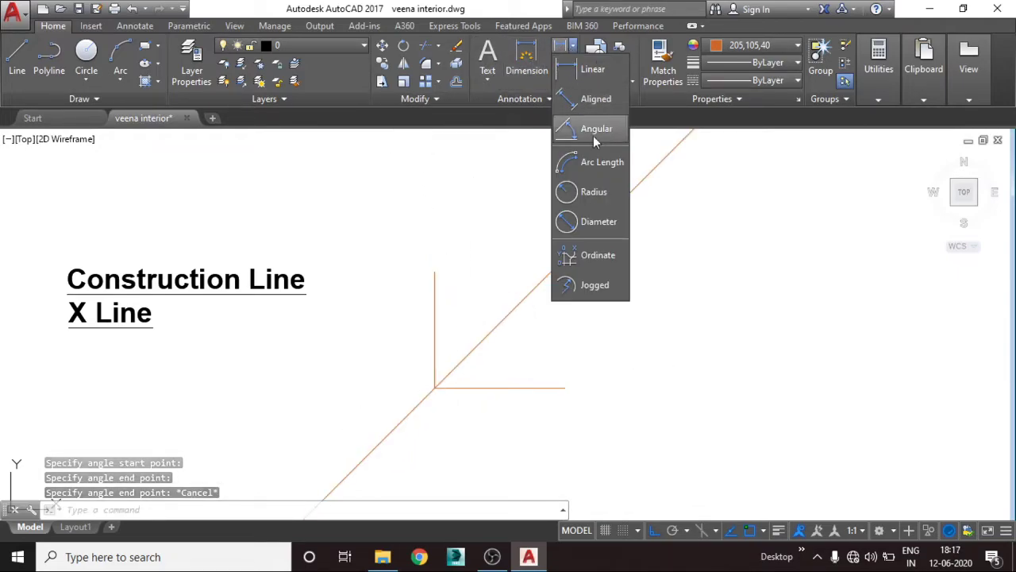
left_click(602, 130)
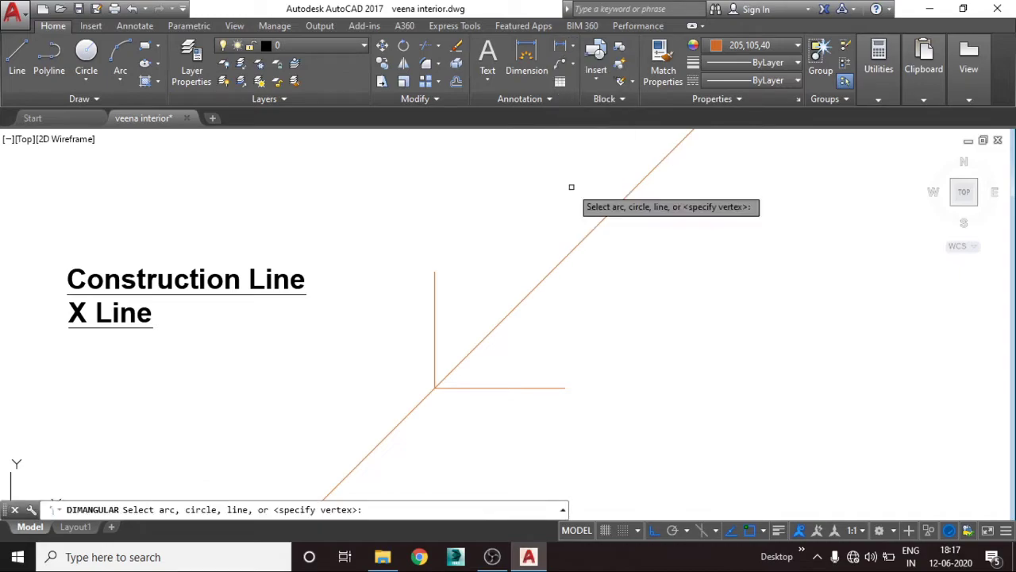
left_click(435, 307)
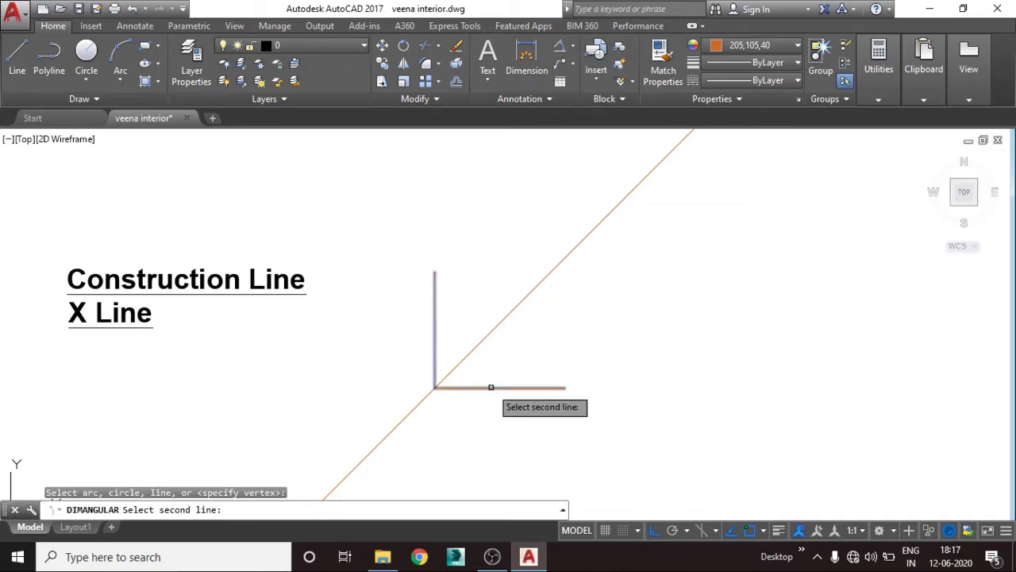
left_click(491, 385)
scroll(485, 358, "up", 2)
left_click(467, 371)
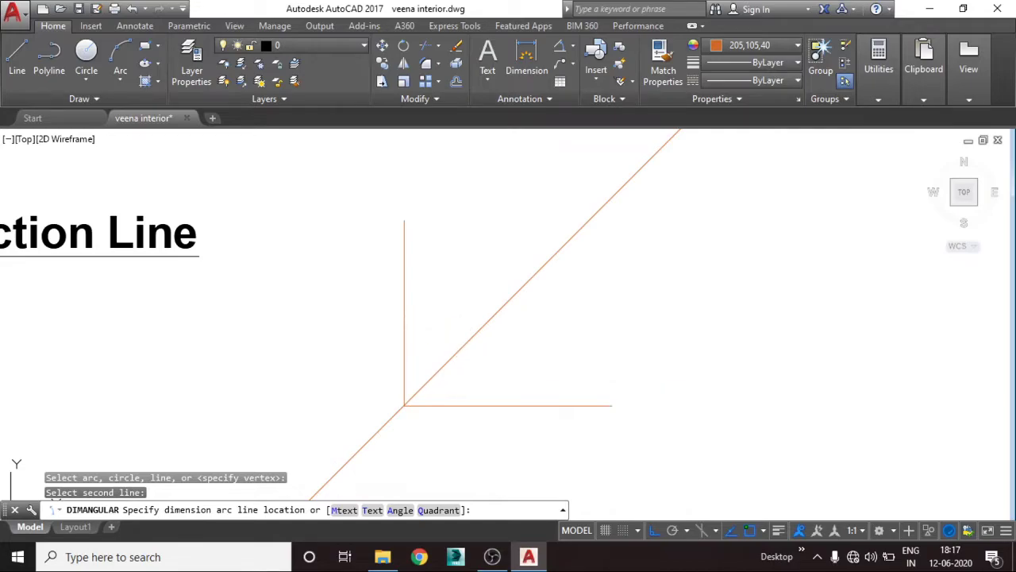
key("Escape")
key("Escape")
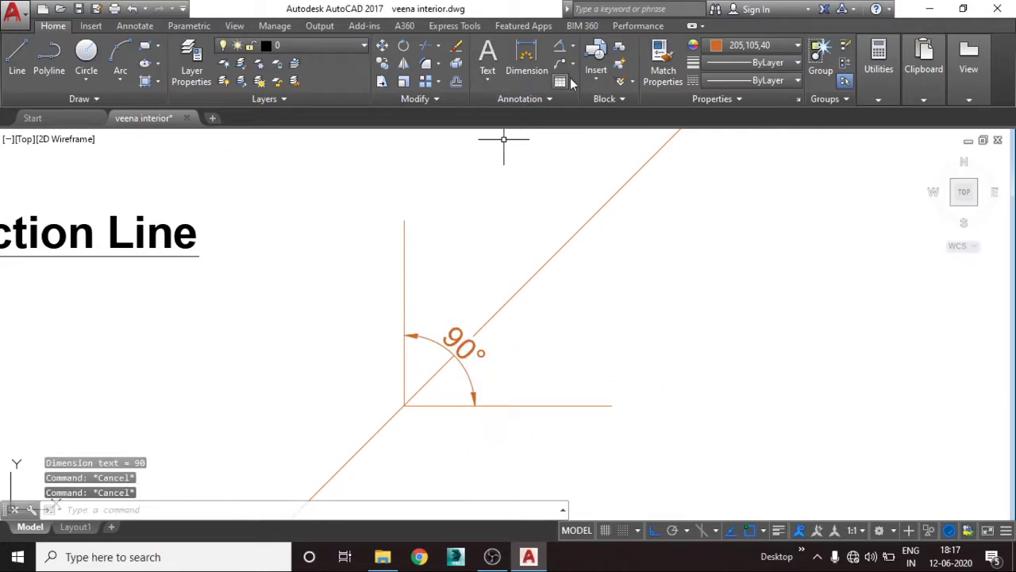
Begin an angular dimension between the diagonal and the horizontal line, then cancel it
left_click(561, 46)
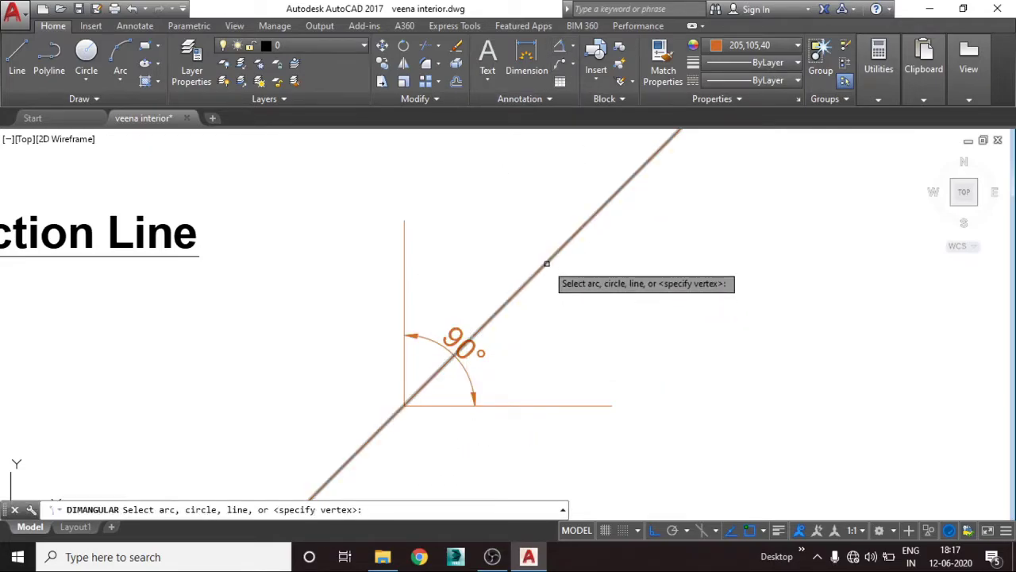
left_click(547, 263)
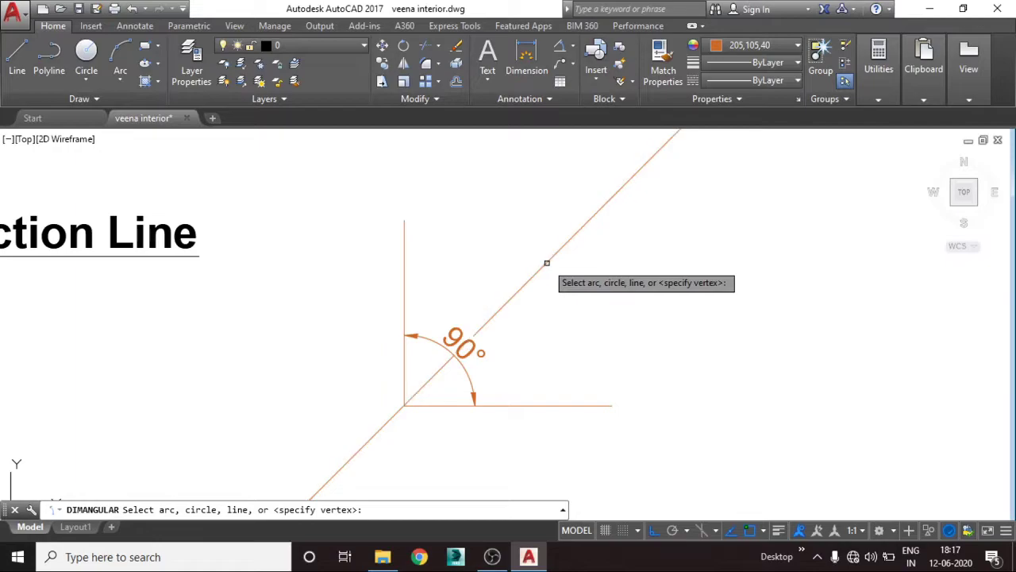
left_click(546, 407)
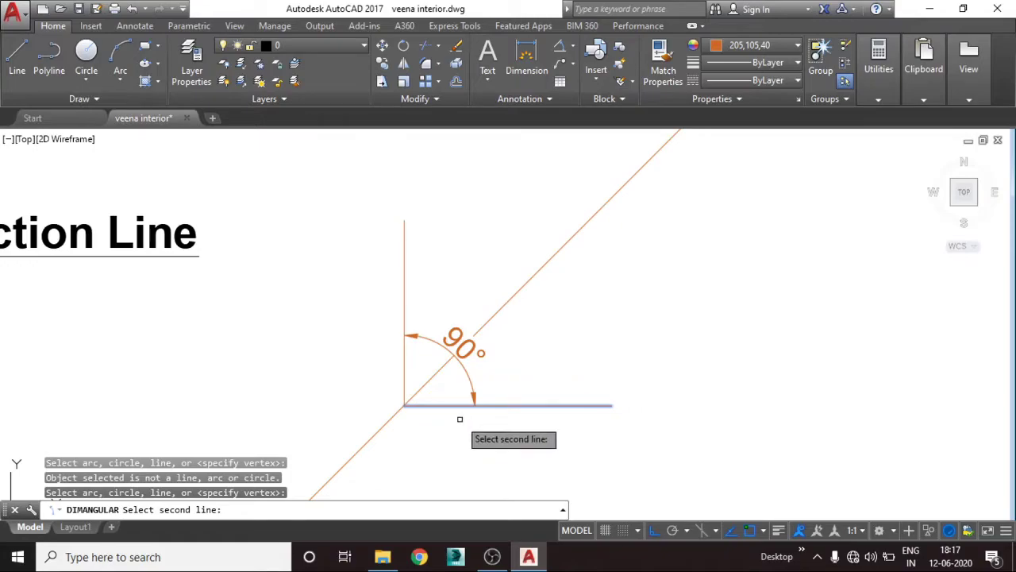
key("Escape")
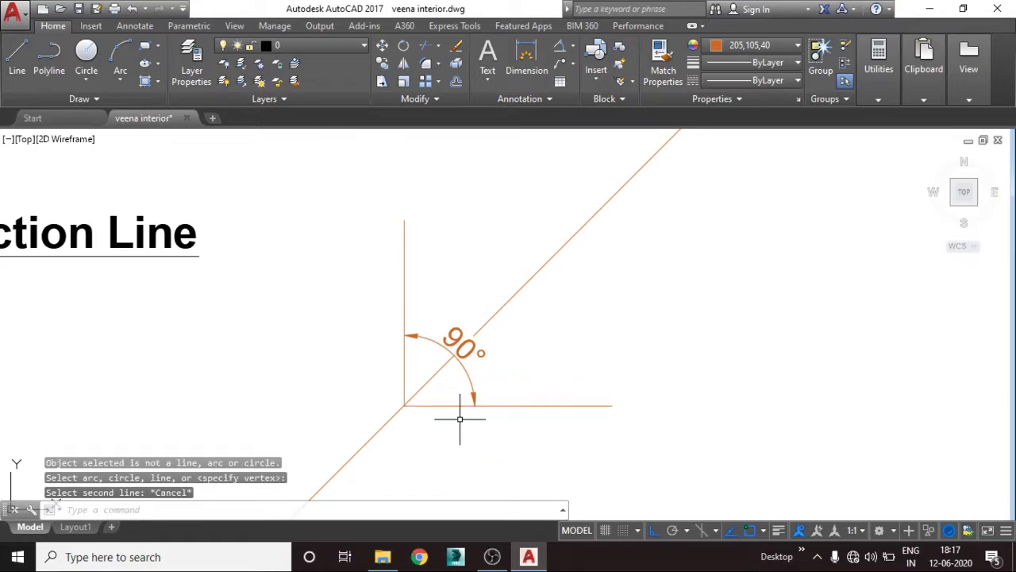
Draw a line from the corner intersection up to a point on the diagonal
type("xl")
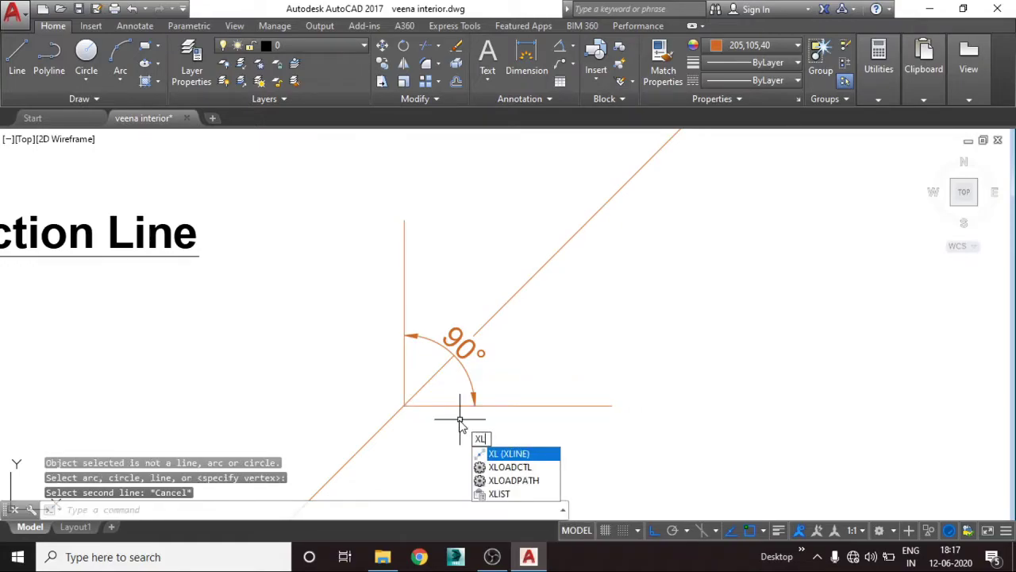
key("Escape")
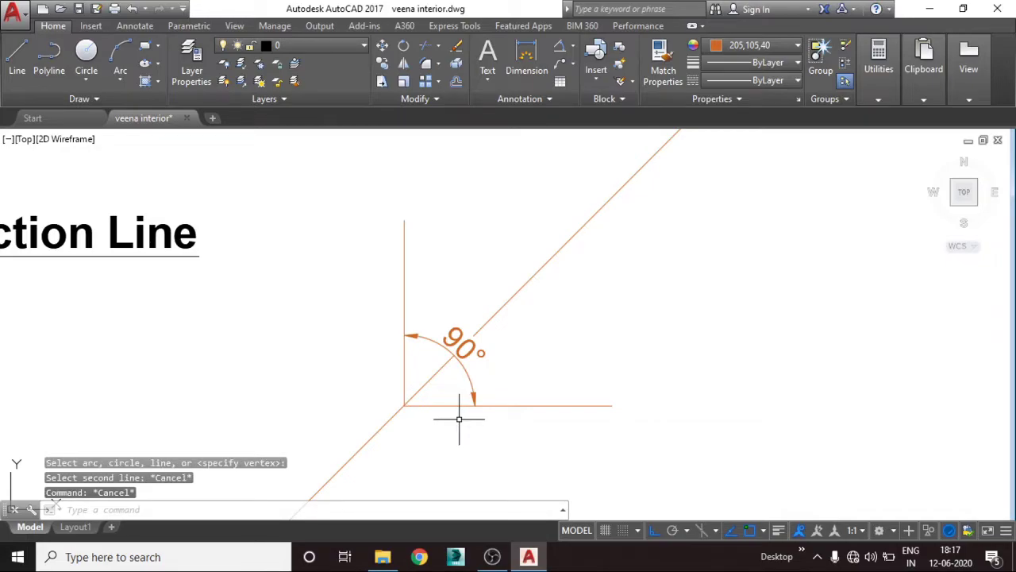
type("l")
key("Return")
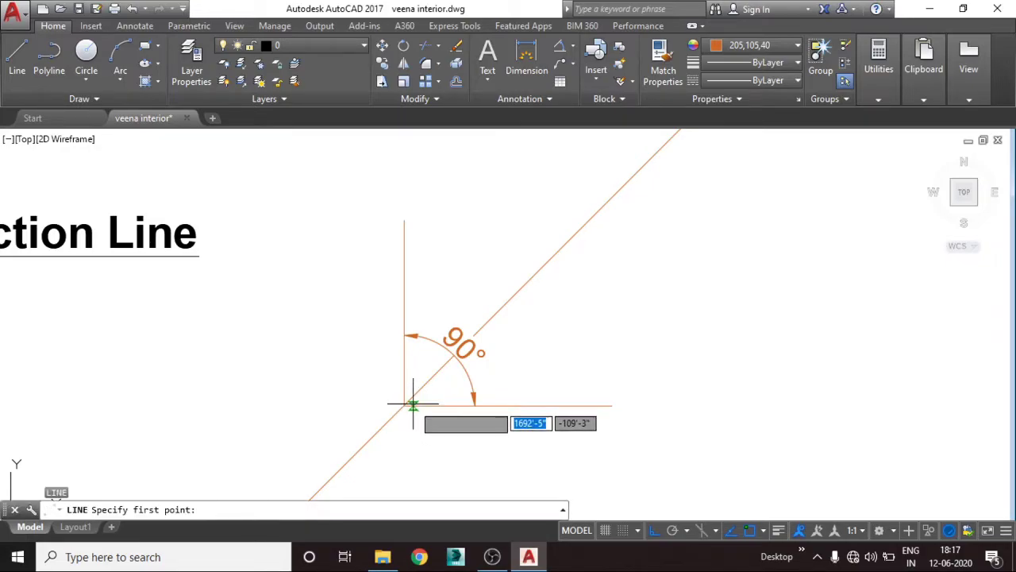
left_click(404, 405)
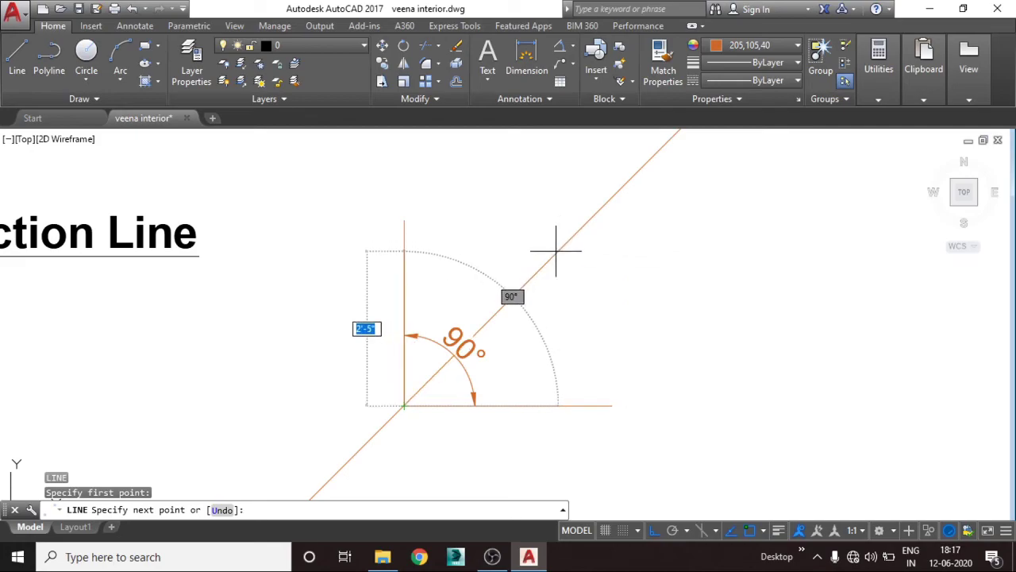
left_click(554, 255)
key("Escape")
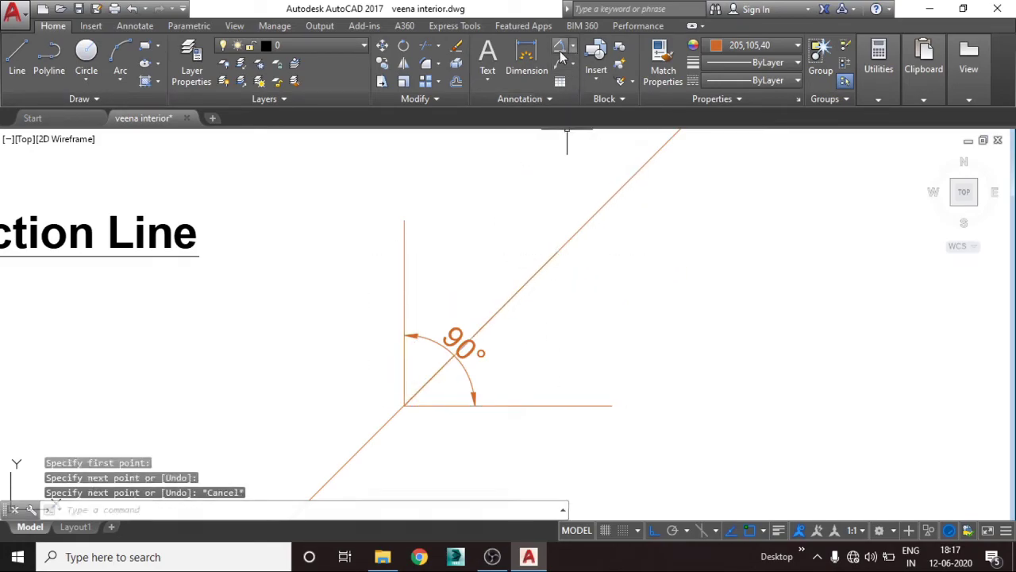
Add a 45° angular dimension between the diagonal and the horizontal line
left_click(560, 51)
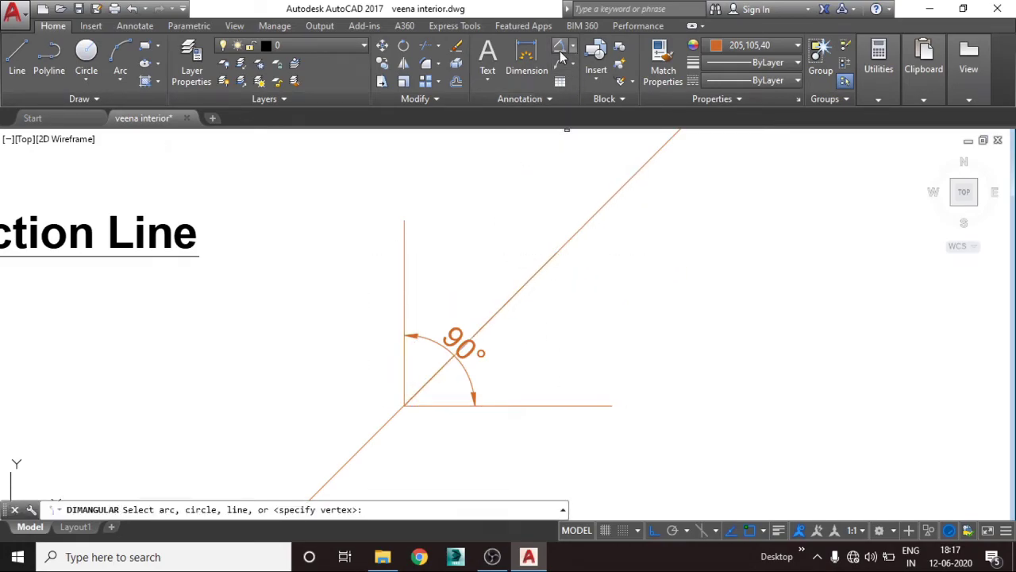
left_click(426, 384)
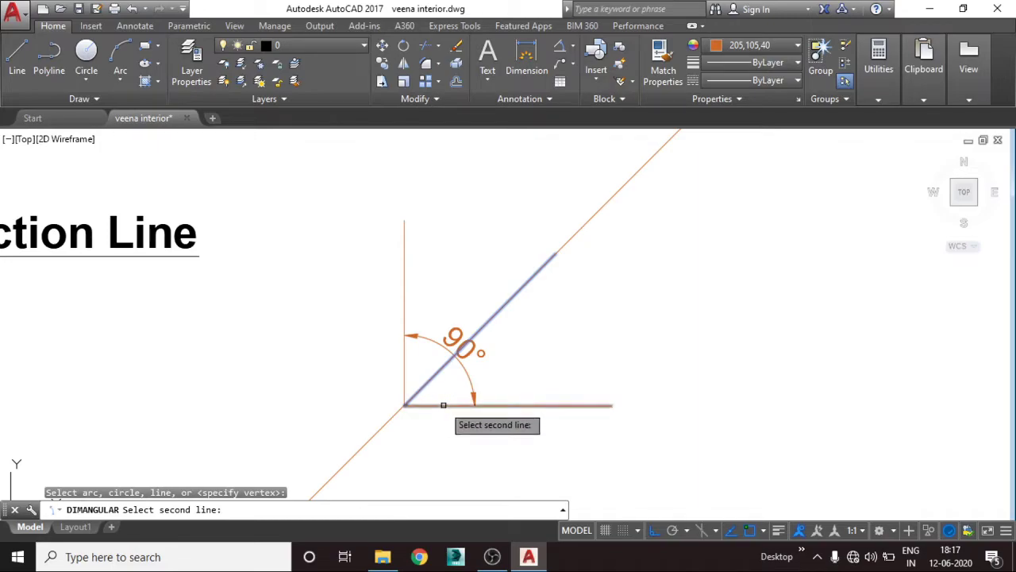
left_click(442, 406)
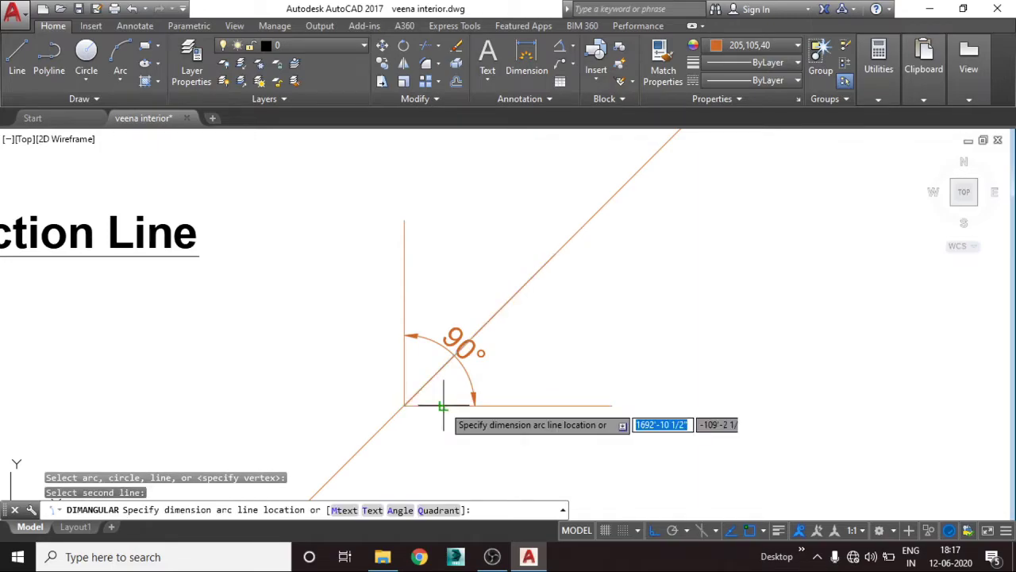
left_click(524, 380)
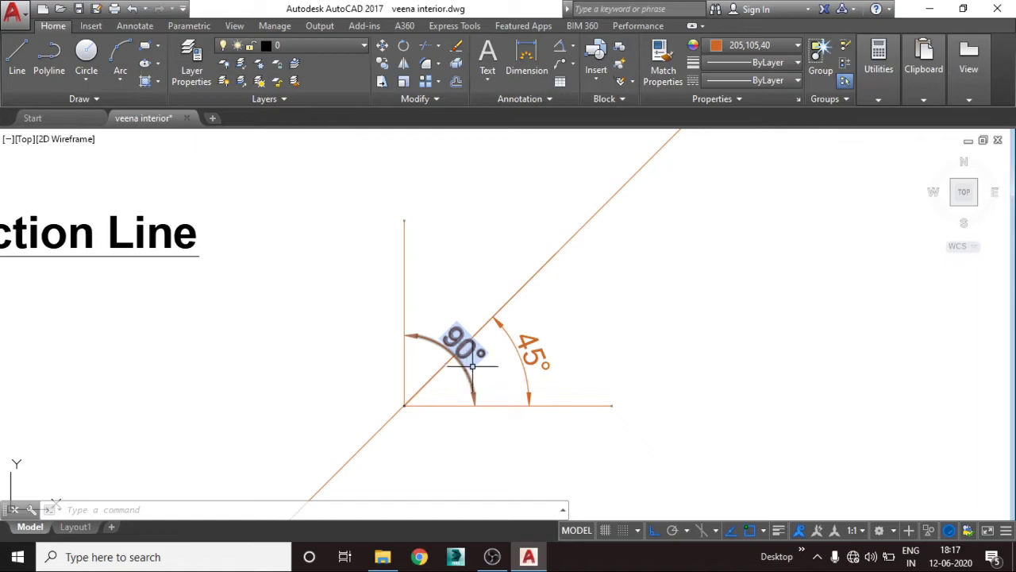
Crossing-select all the lines, the bisector and both angle dimensions
left_click(557, 353)
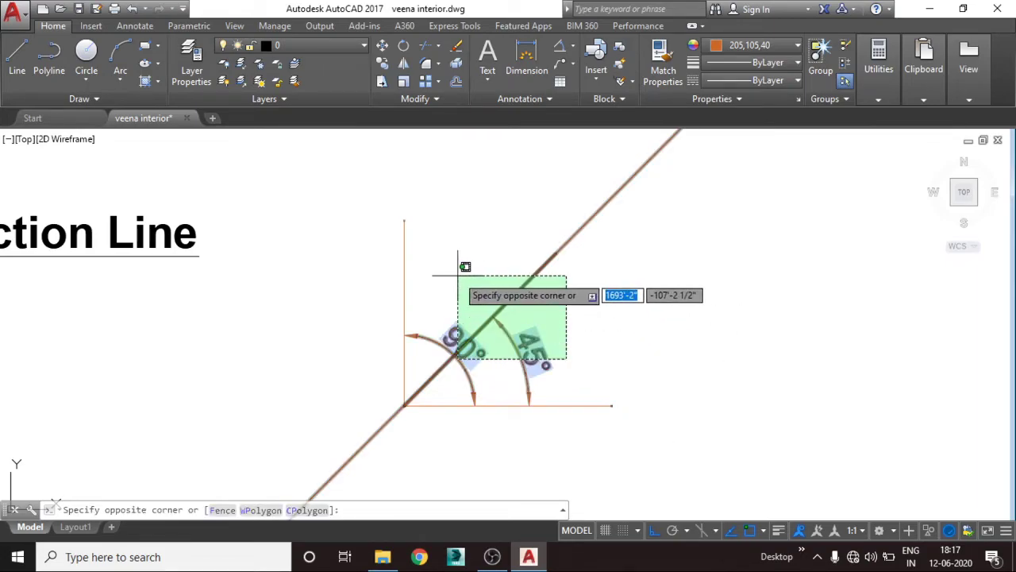
left_click(359, 225)
left_click(471, 415)
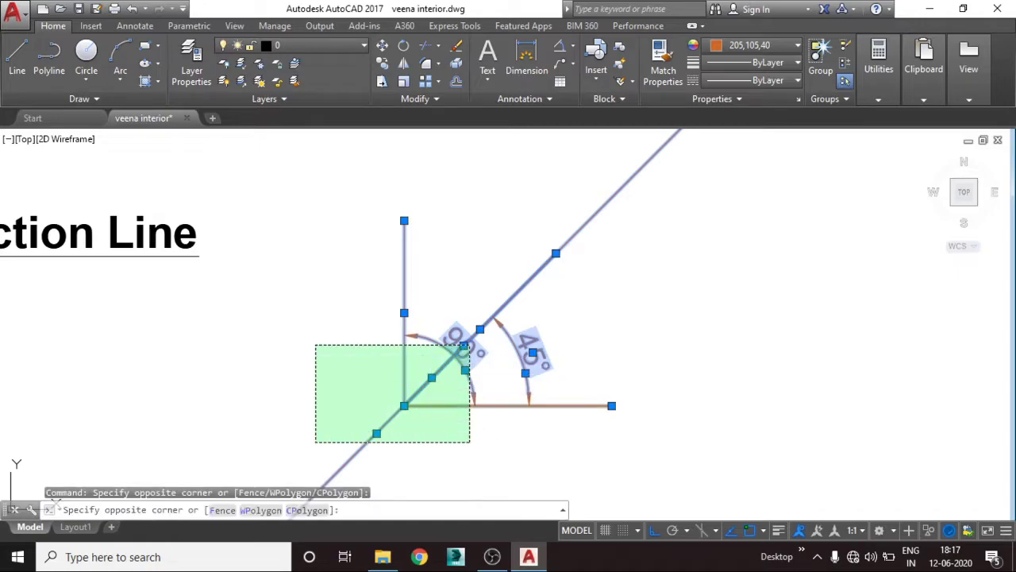
left_click(315, 344)
Delete the selected geometry and draw a single horizontal construction line
key("Delete")
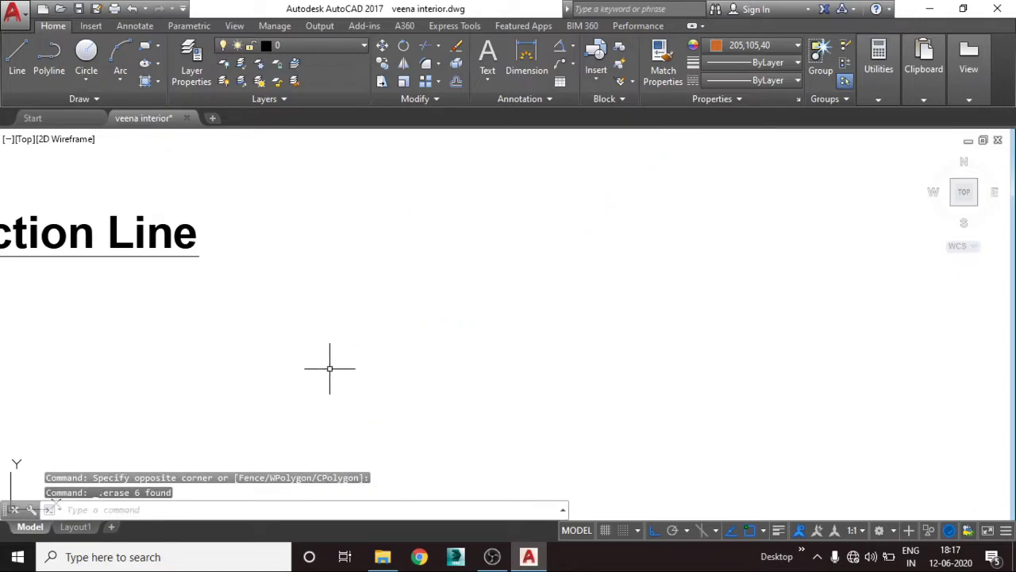
key("Escape")
key("Escape")
key("Escape")
type("xl")
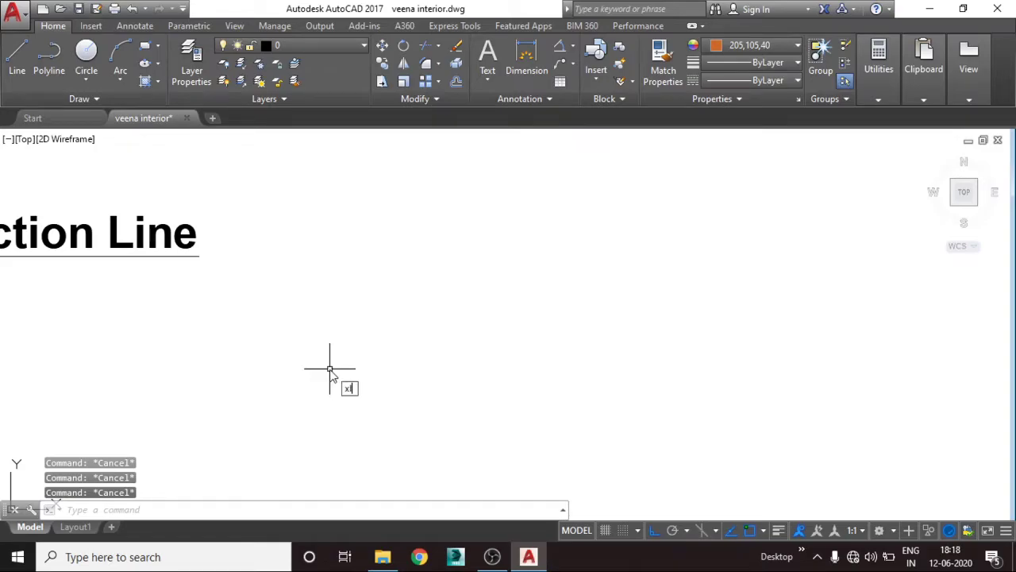
key("Return")
left_click(374, 361)
left_click(538, 361)
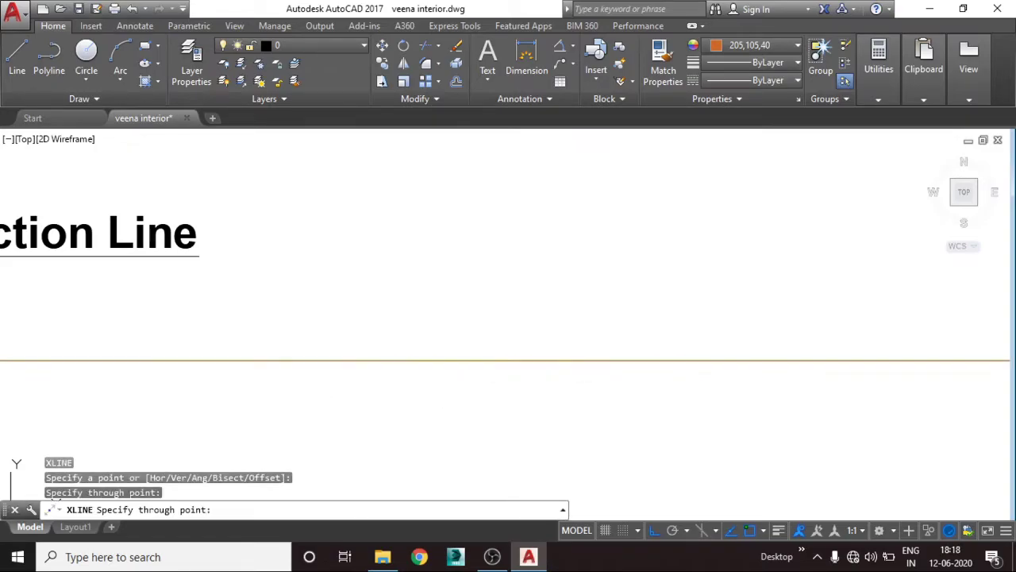
key("Escape")
key("Escape")
key("Escape")
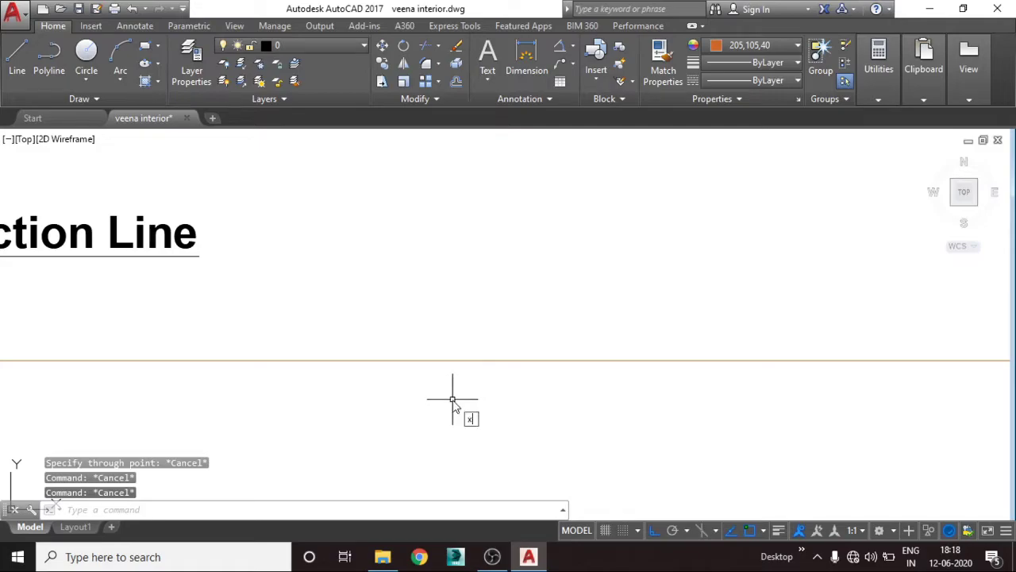
Restart the construction line command using its Offset option
type("l")
key("Return")
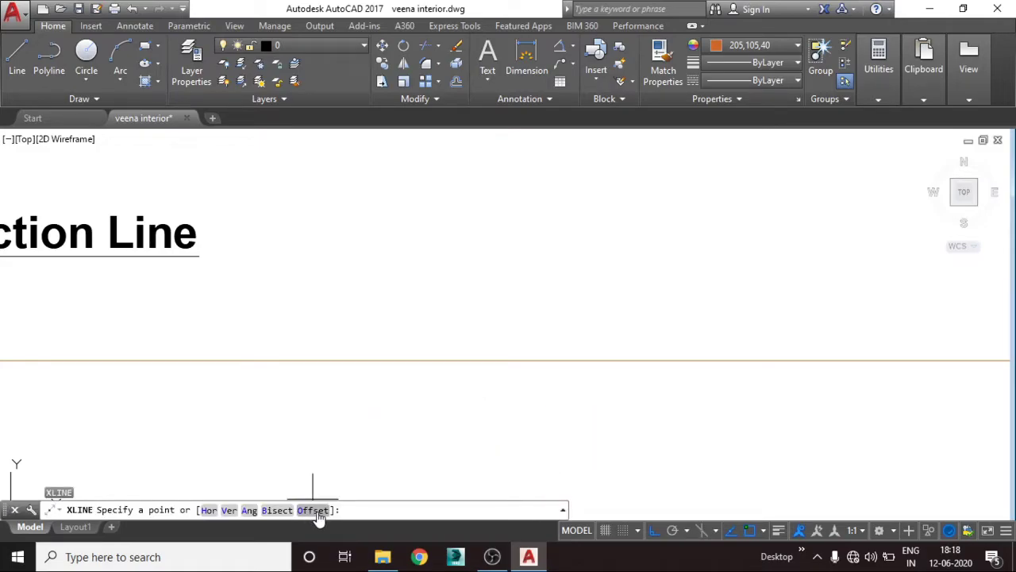
left_click(317, 513)
type("1")
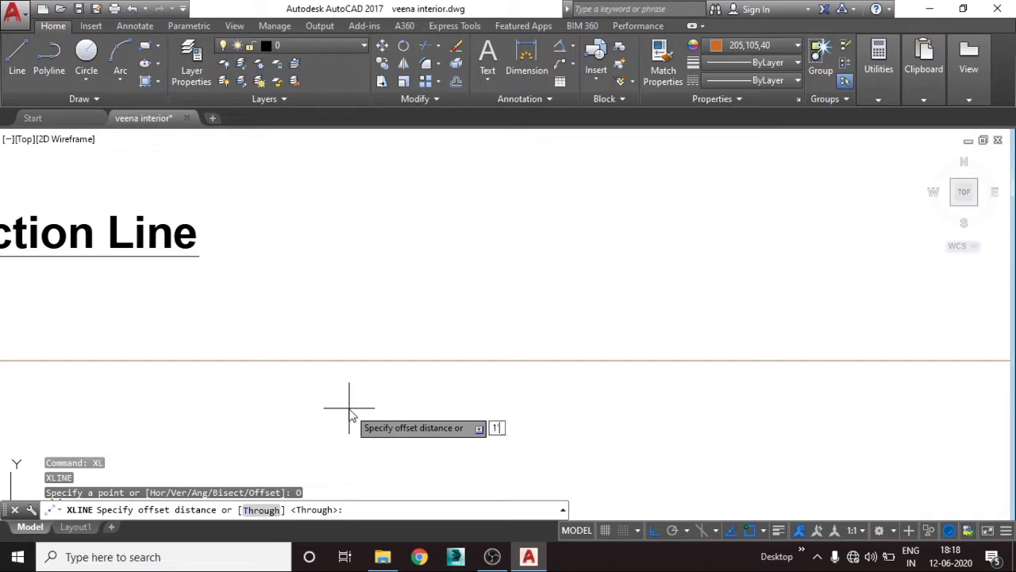
Offset the horizontal construction line upward at 1' spacing, repeatedly copying from the newest line
key("Return")
left_click(374, 361)
left_click(405, 258)
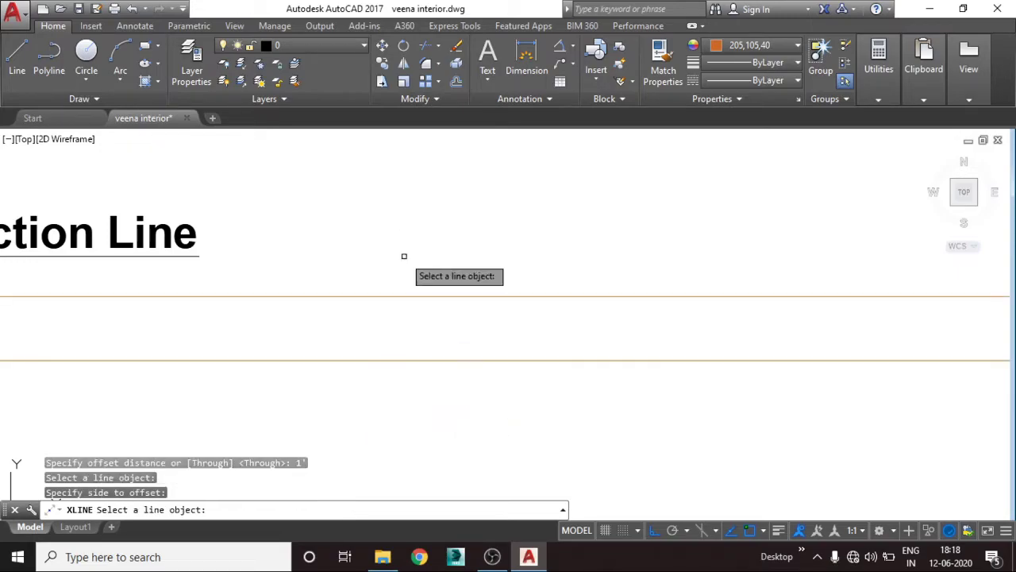
scroll(408, 334, "down", 4)
left_click(412, 341)
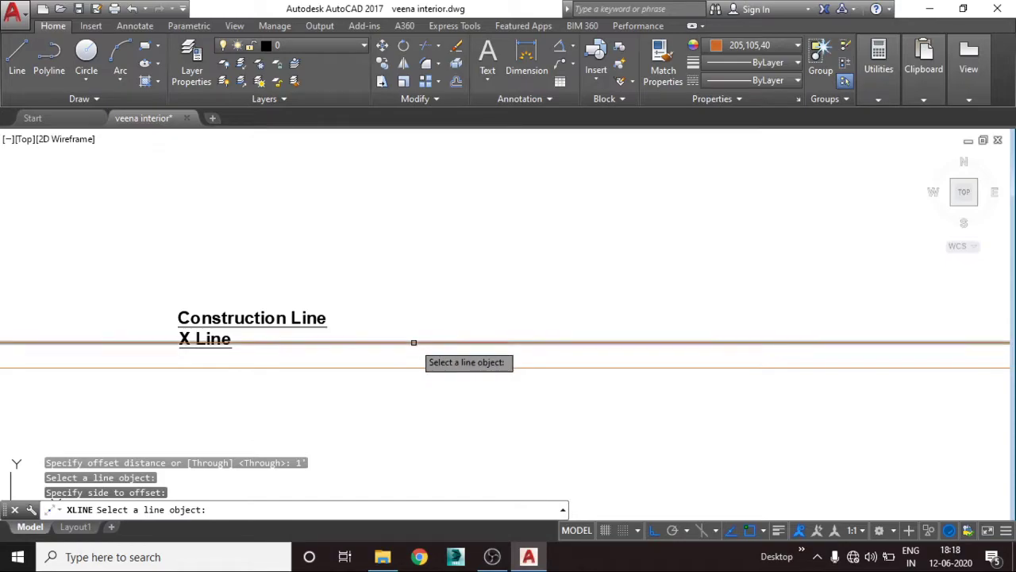
left_click(413, 280)
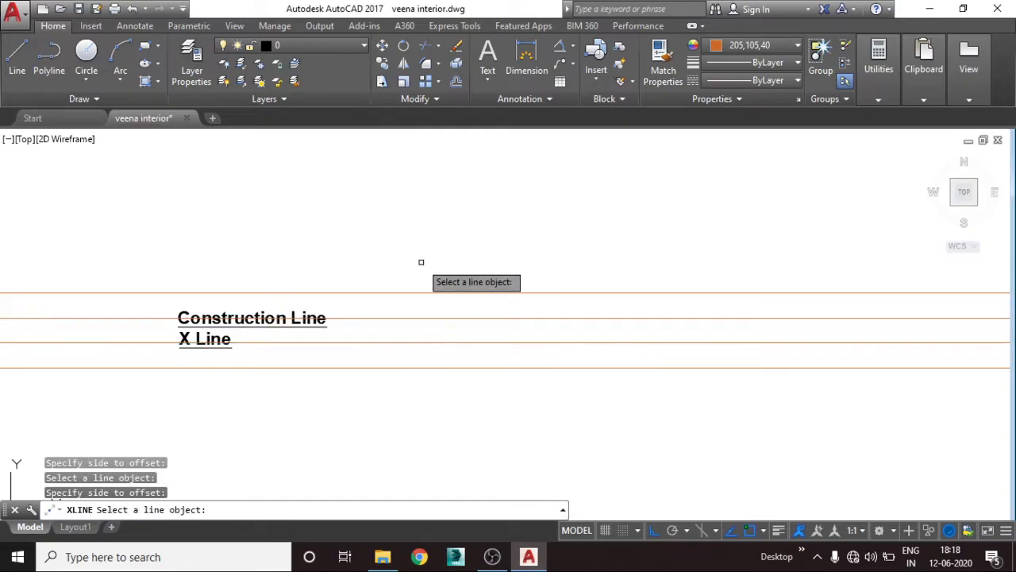
left_click(421, 293)
left_click(417, 266)
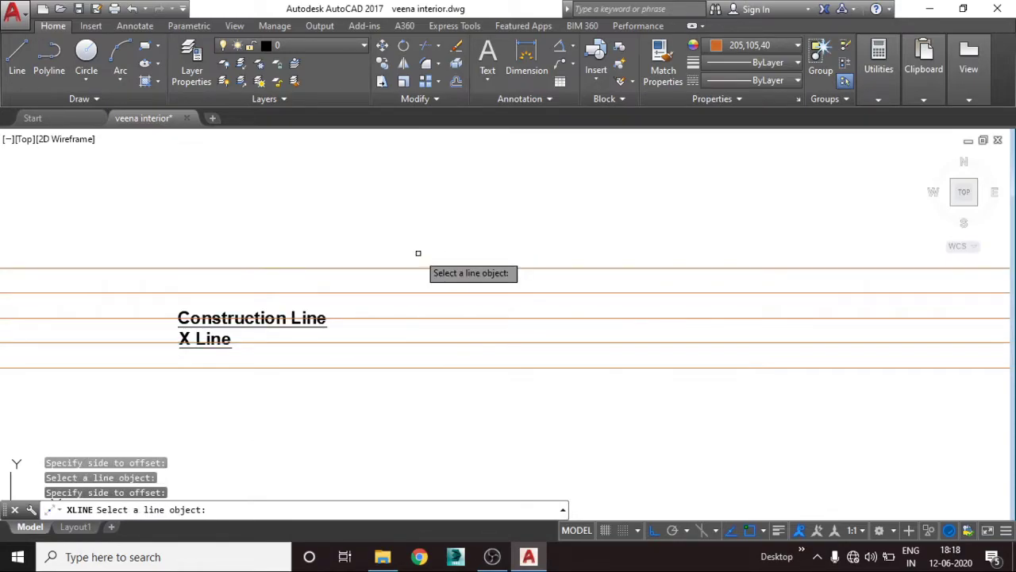
left_click(435, 268)
left_click(449, 253)
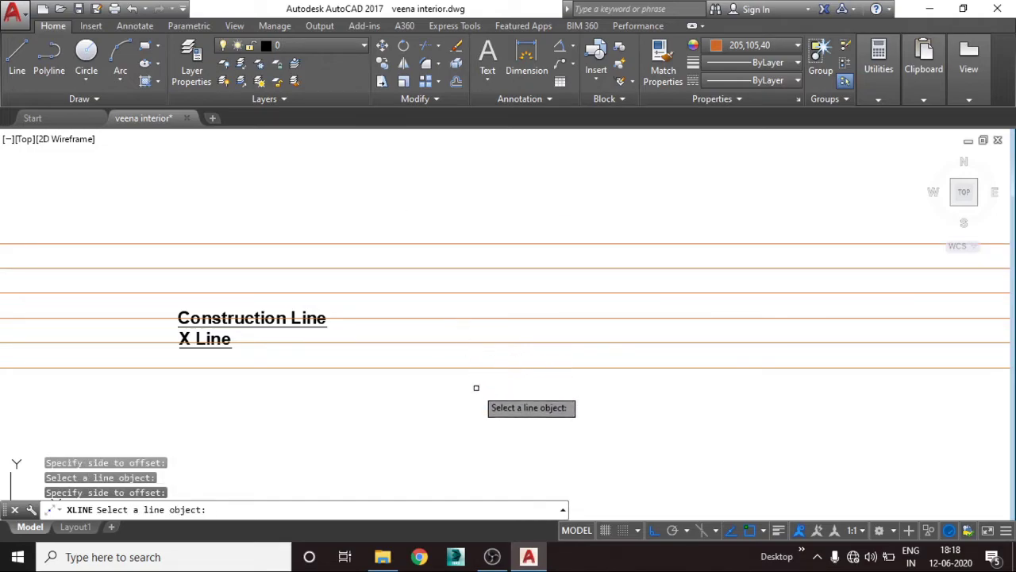
key("Escape")
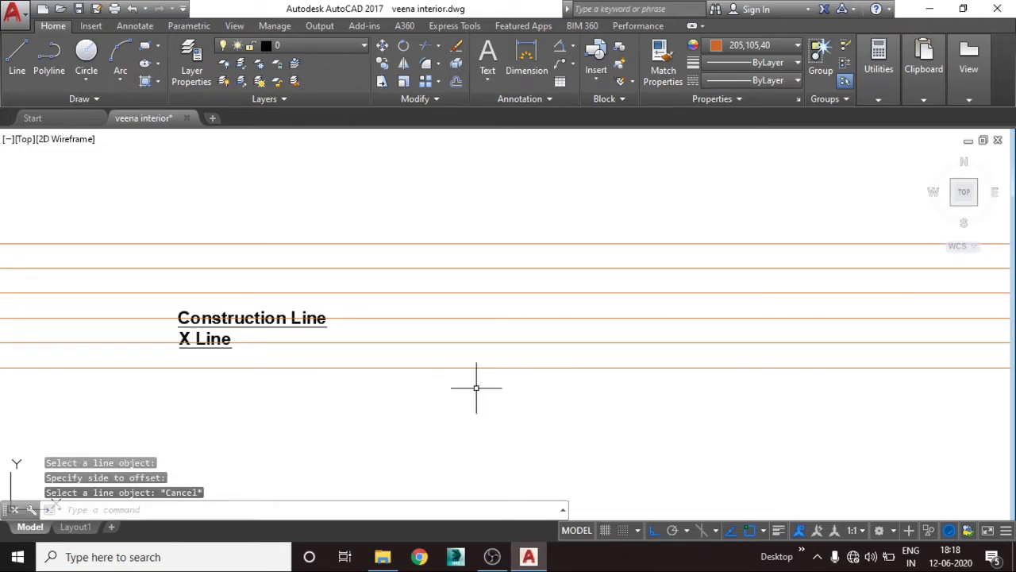
type("xl")
key("Return")
Set up an offset construction line with a 2' distance
left_click(466, 381)
key("Escape")
key("Escape")
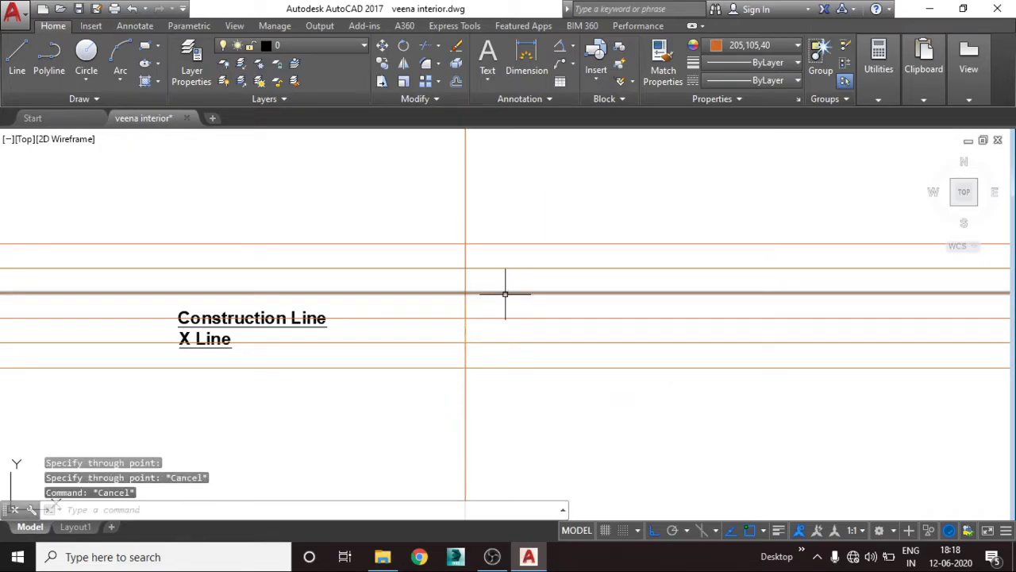
type("l")
key("Return")
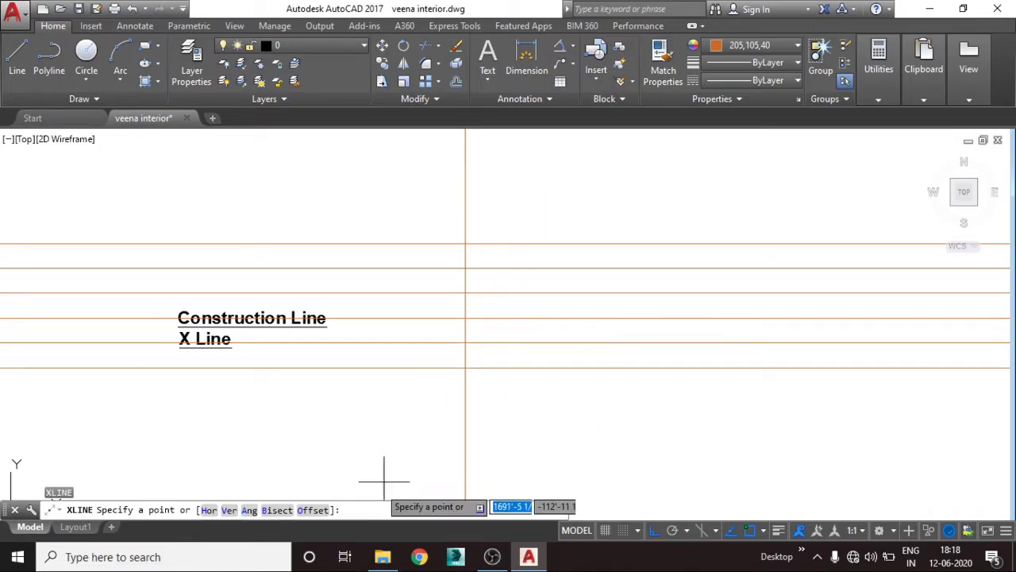
left_click(313, 510)
type("2")
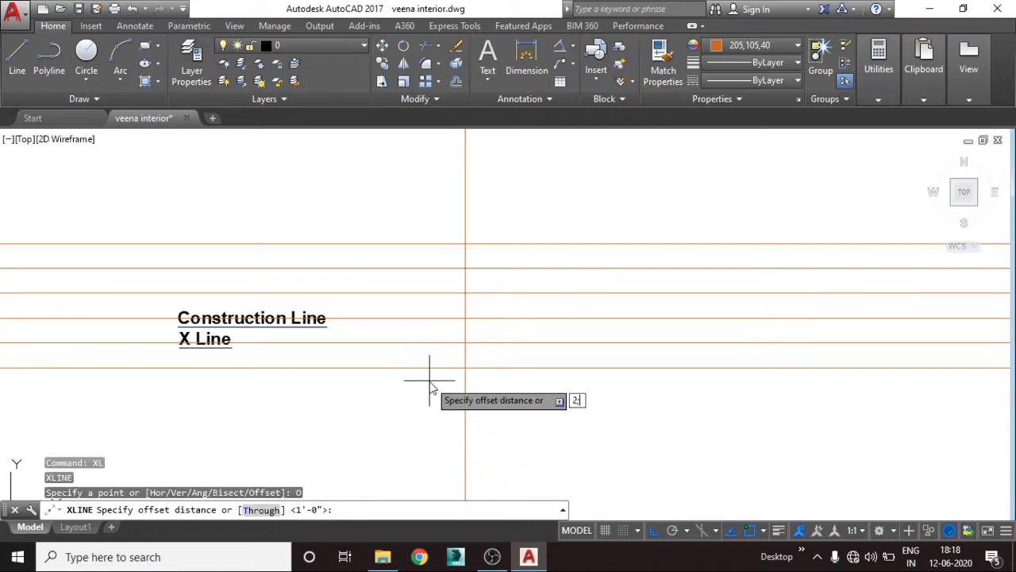
type("'")
key("Return")
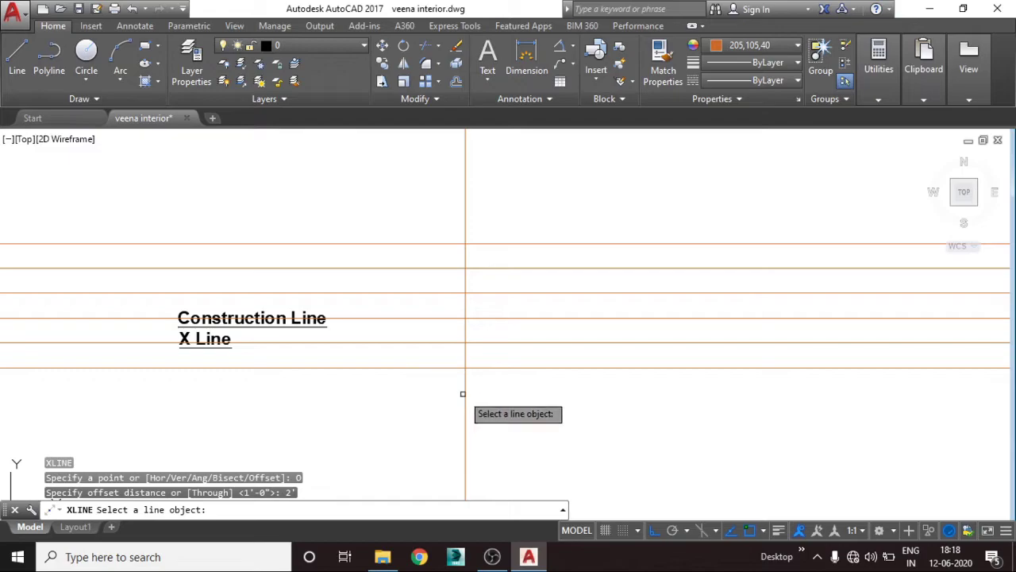
Offset the vertical construction line three times, 2' to the right each time
left_click(484, 399)
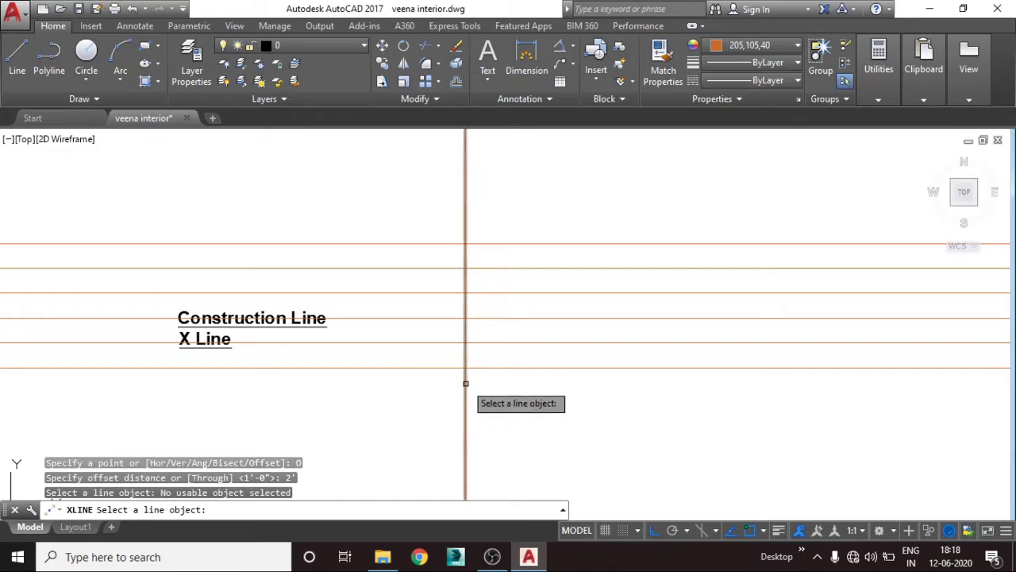
left_click(466, 386)
left_click(516, 385)
left_click(584, 381)
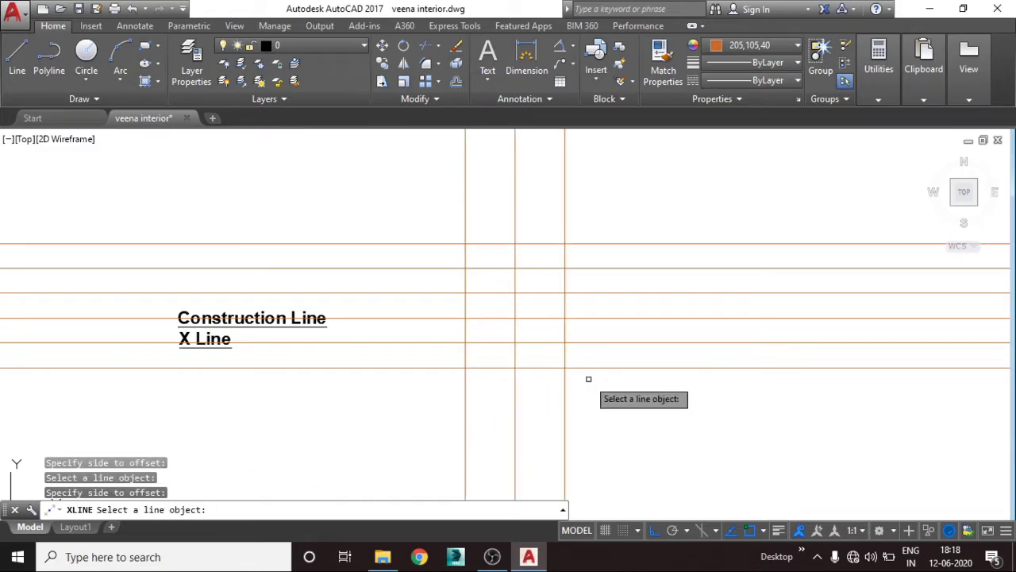
left_click(567, 386)
left_click(597, 383)
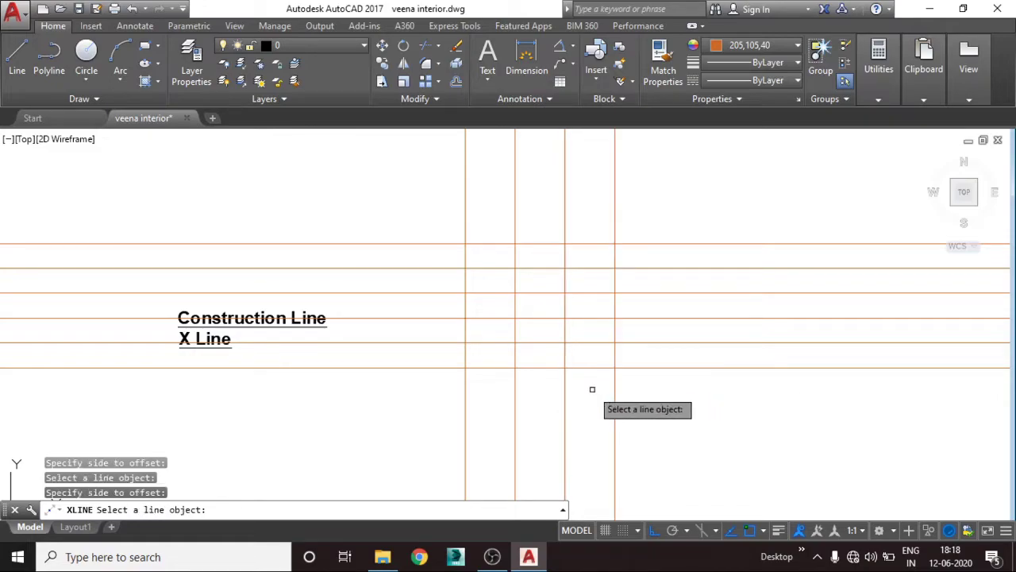
key("Escape")
key("Escape")
scroll(553, 317, "up", 4)
scroll(553, 307, "down", 2)
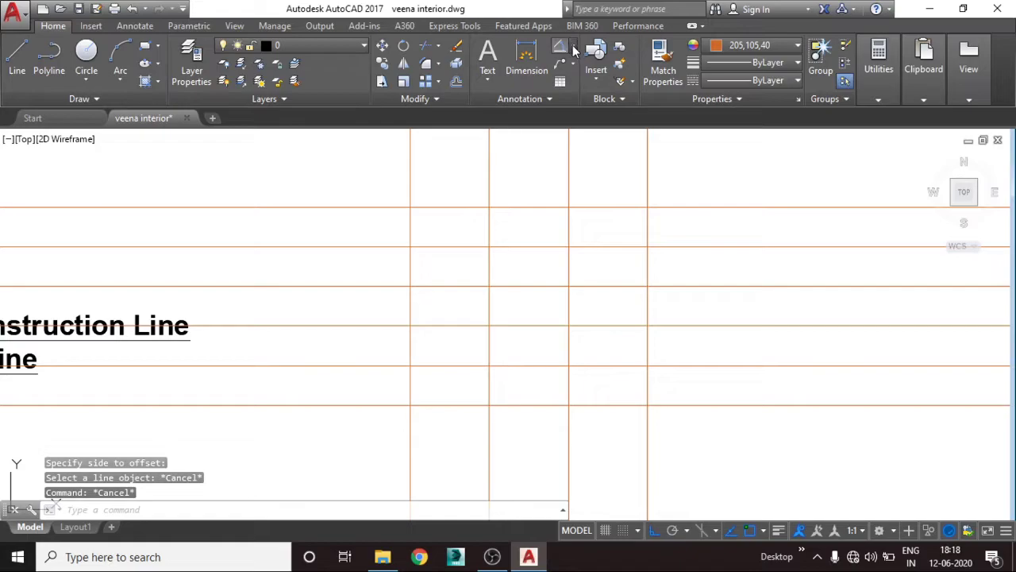
Add two linear 1' dimensions between adjacent horizontal construction lines, left of the grid
left_click(575, 51)
left_click(590, 73)
left_click(410, 366)
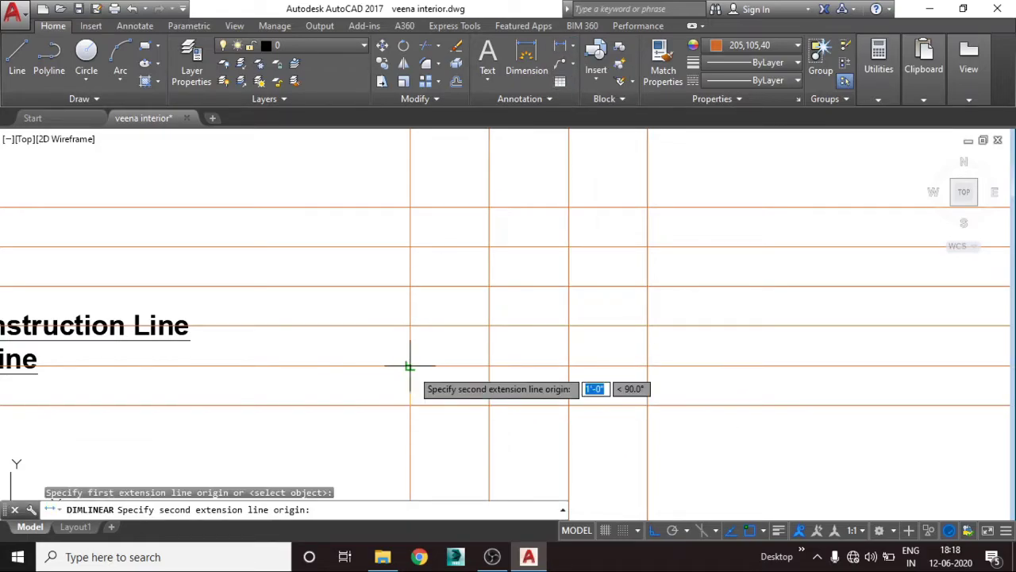
left_click(410, 405)
left_click(384, 385)
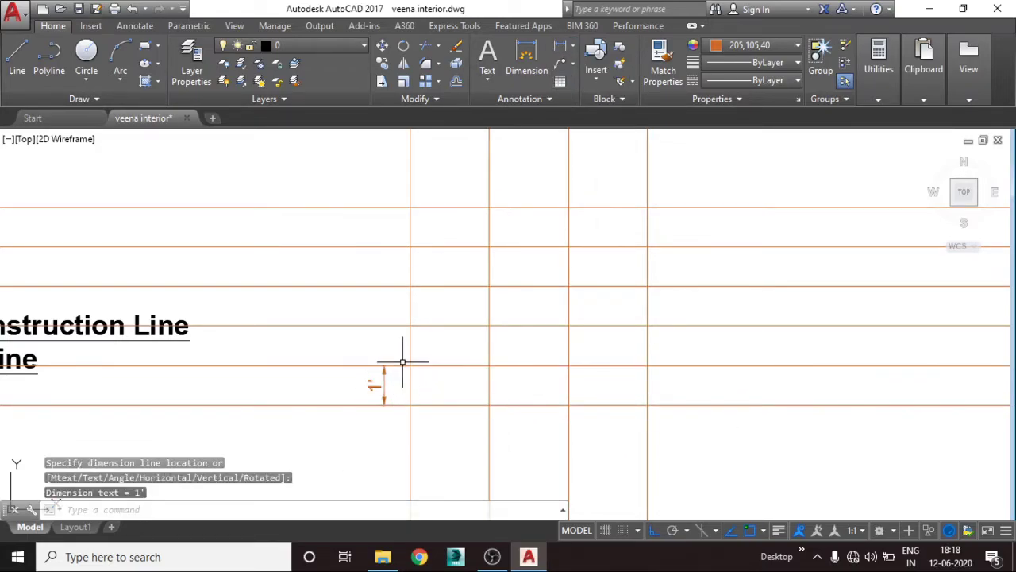
key("Return")
left_click(410, 365)
left_click(410, 326)
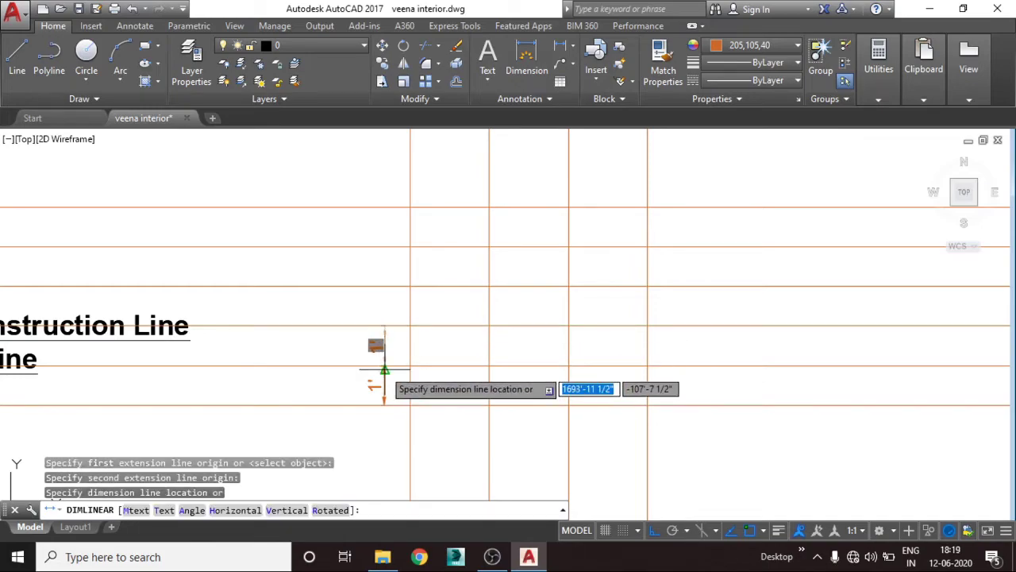
left_click(384, 369)
Add two linear 2' dimensions between adjacent vertical construction lines, below the grid
key("Return")
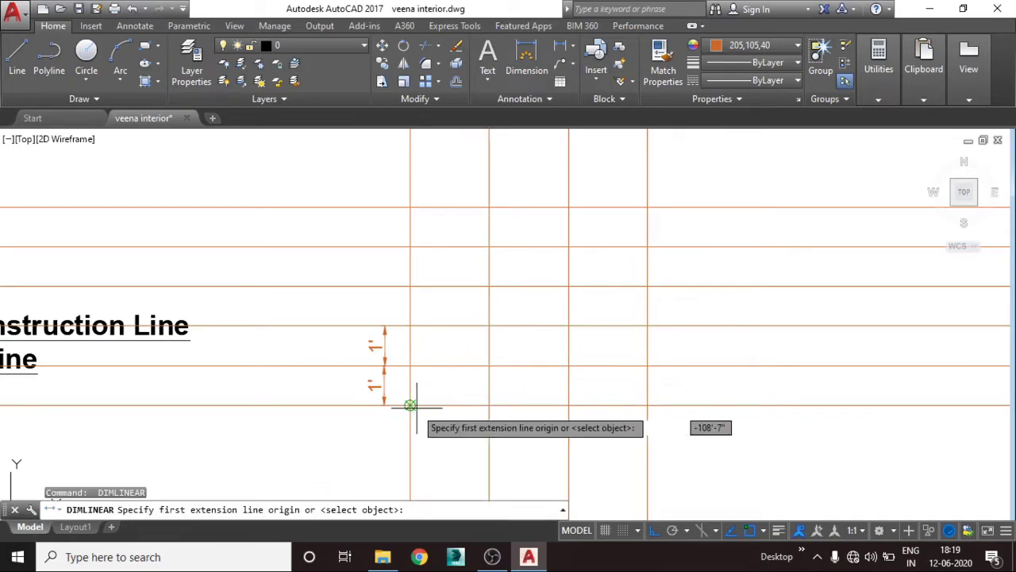
left_click(410, 405)
left_click(490, 405)
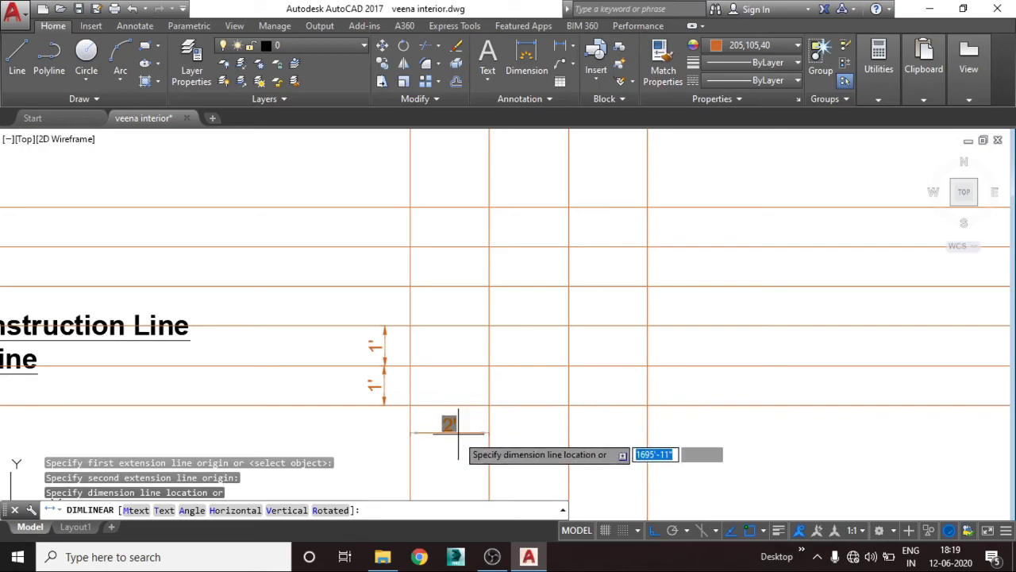
left_click(458, 434)
key("Return")
left_click(490, 405)
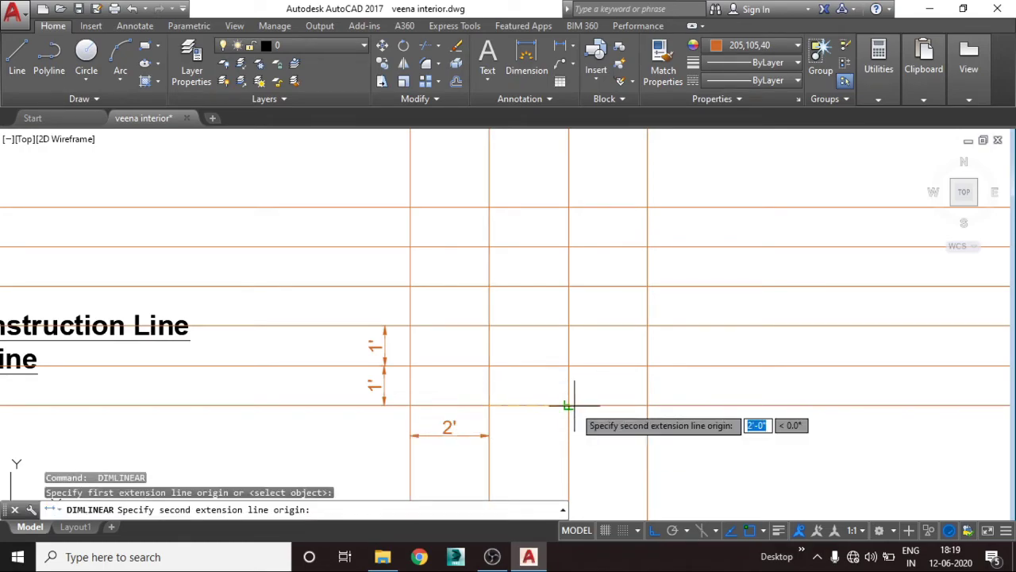
left_click(568, 405)
left_click(507, 434)
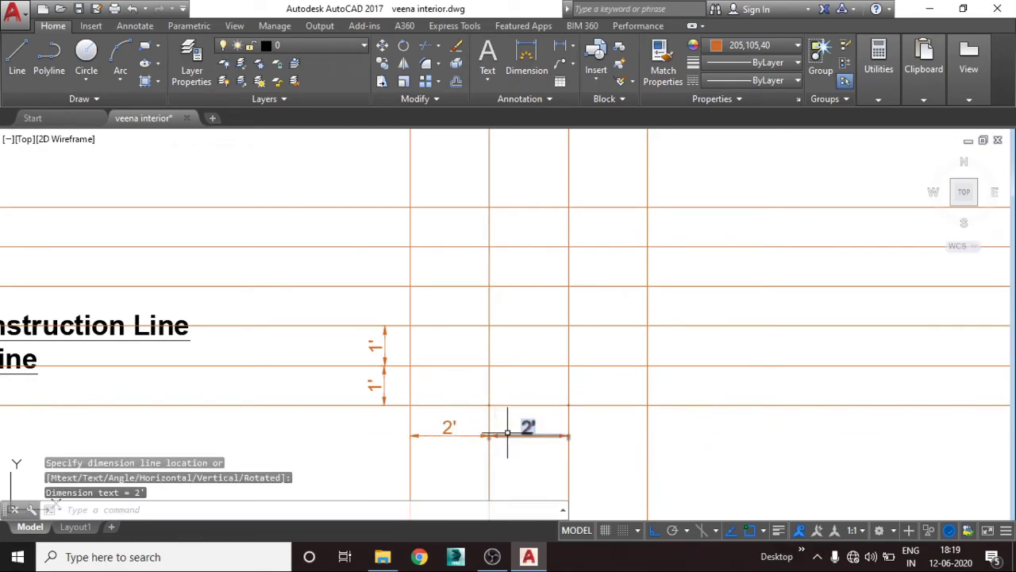
key("Escape")
scroll(636, 366, "down", 2)
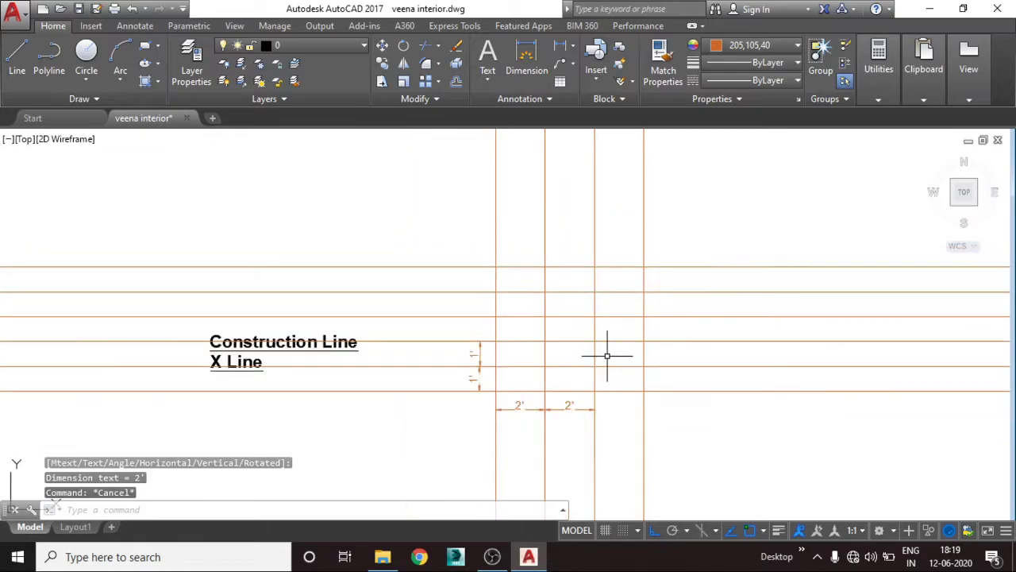
scroll(596, 302, "up", 2)
Erase the whole construction grid and its dimensions, 14 objects
scroll(597, 302, "down", 2)
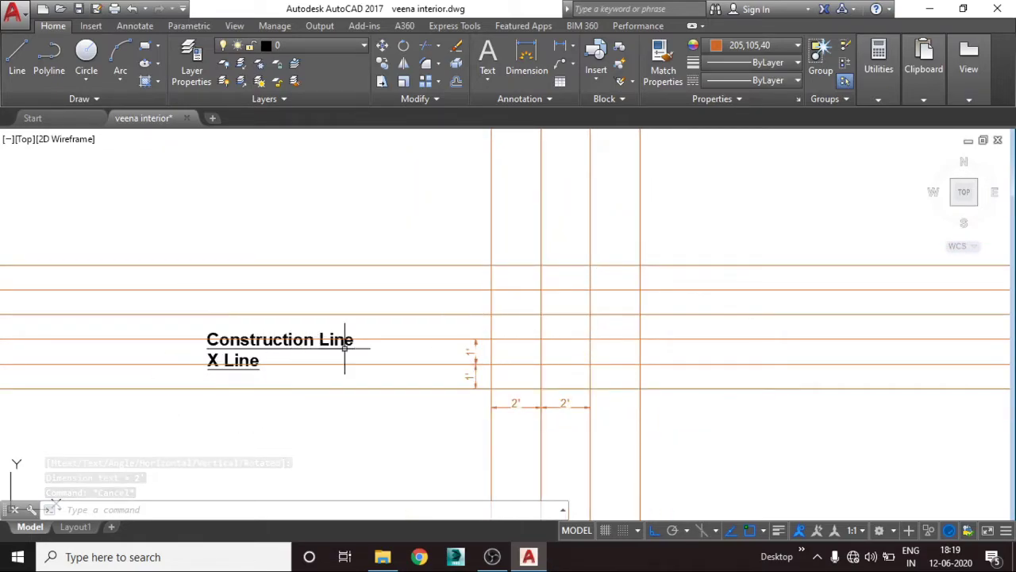
scroll(376, 345, "down", 1)
left_click(640, 400)
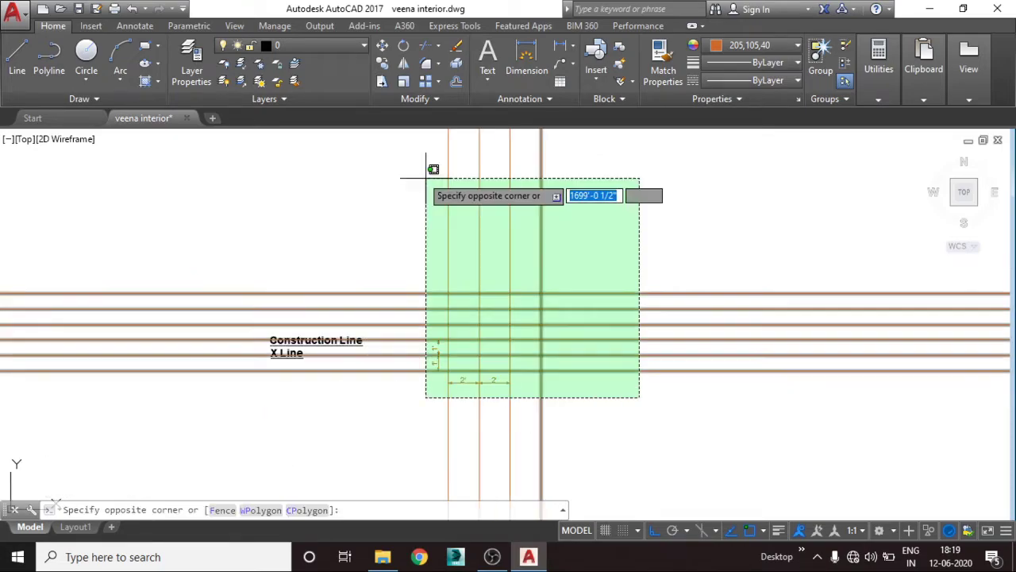
left_click(414, 171)
key("Delete")
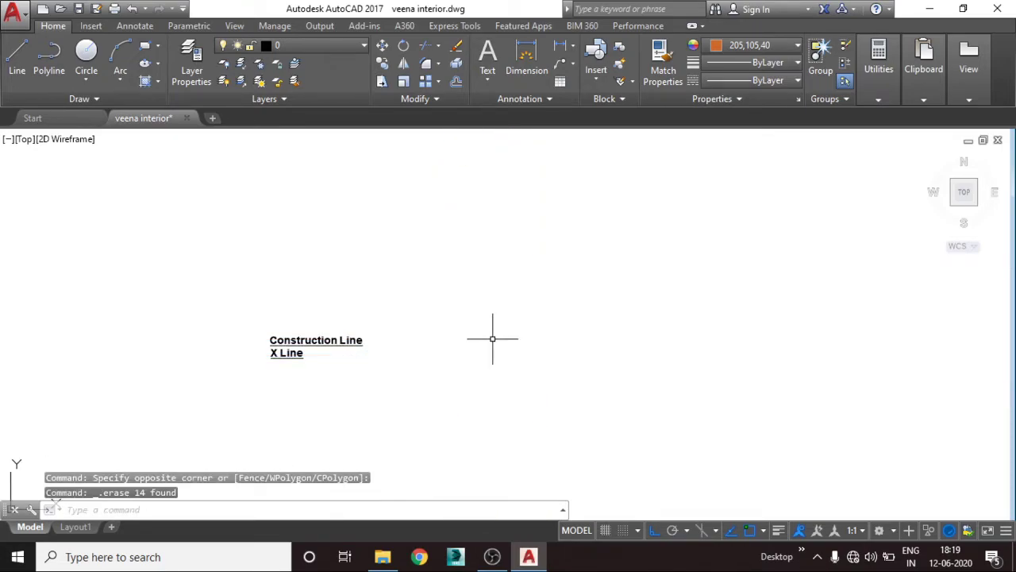
Draw the door frame lines: 7' up, 3' across, and 7' down
type("l")
key("Return")
left_click(485, 405)
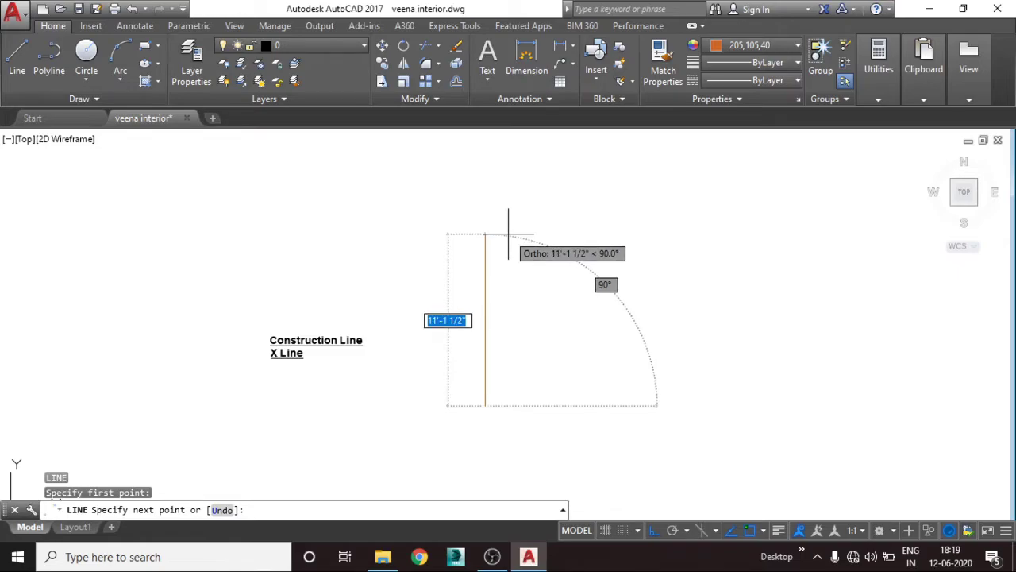
type("'")
key("Return")
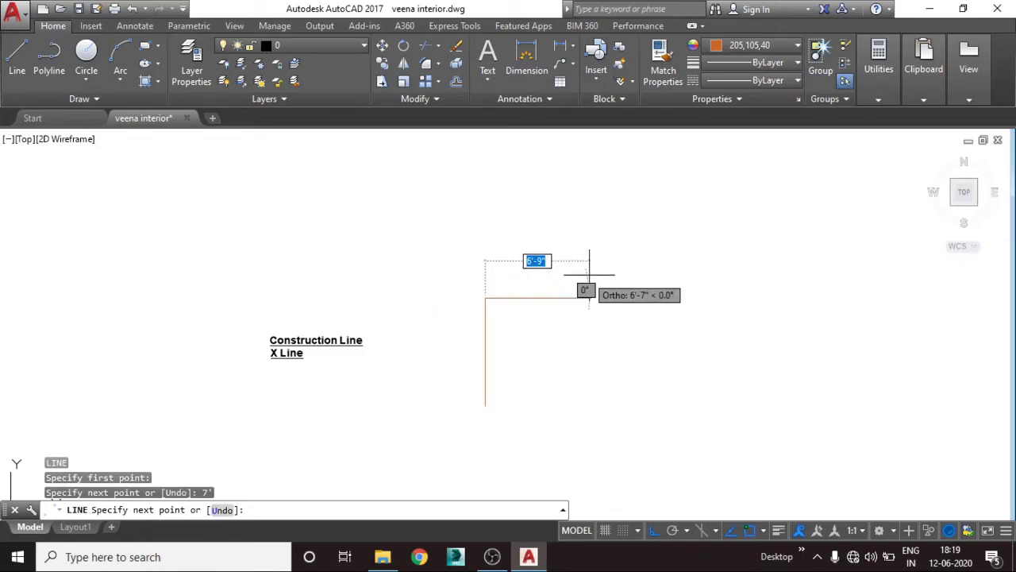
type("3")
key("Return")
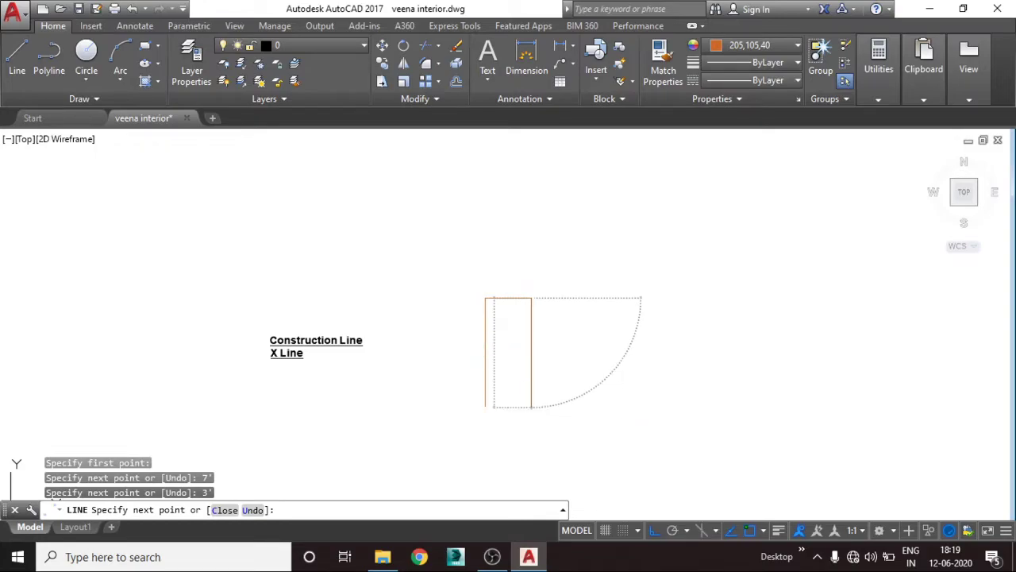
type("7'")
key("Return")
key("Escape")
Offset the frame's left, top and right edges 2" outward
key("Return")
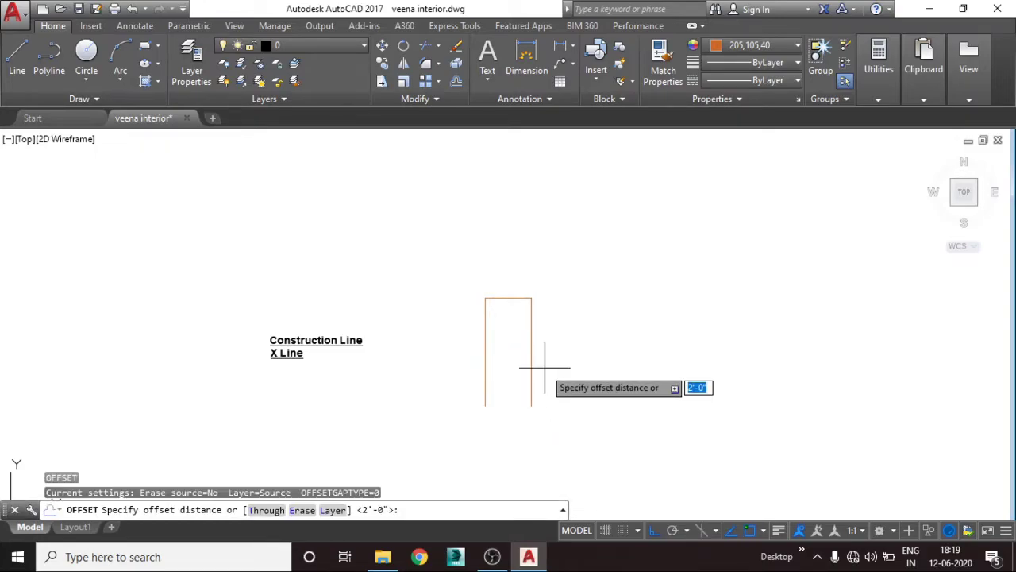
key("Escape")
type("L")
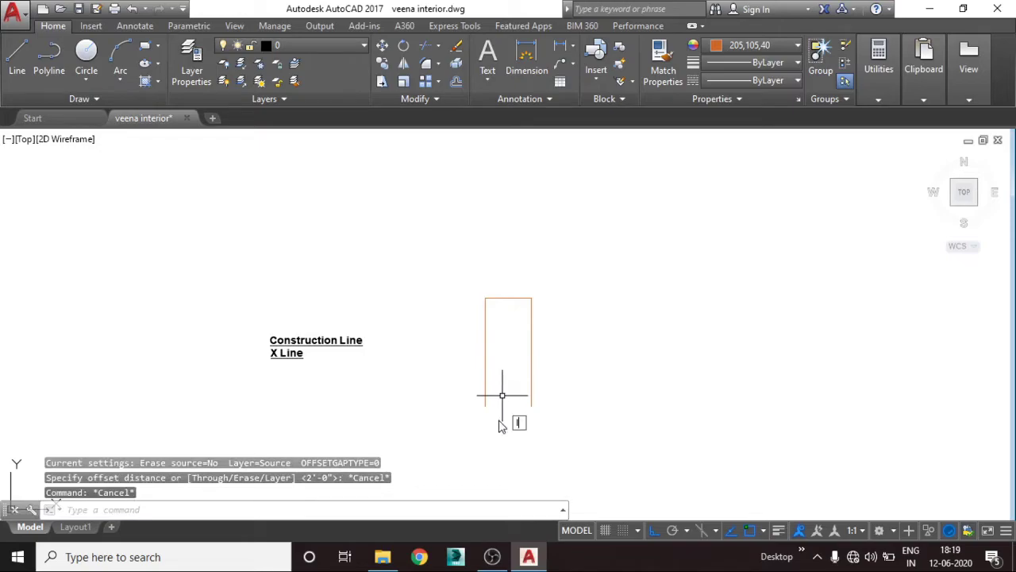
key("Escape")
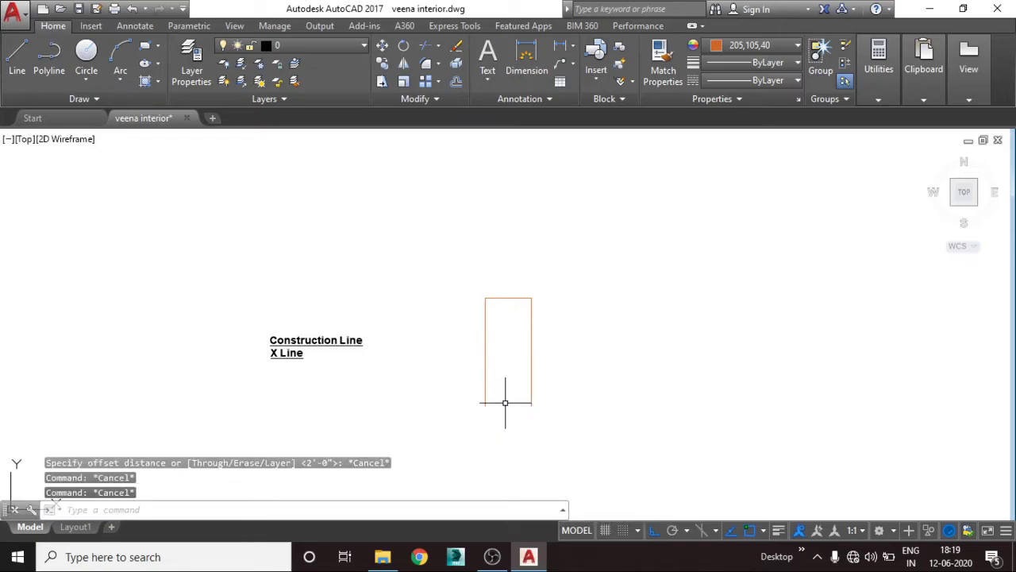
scroll(506, 384, "up", 2)
type("o")
key("Return")
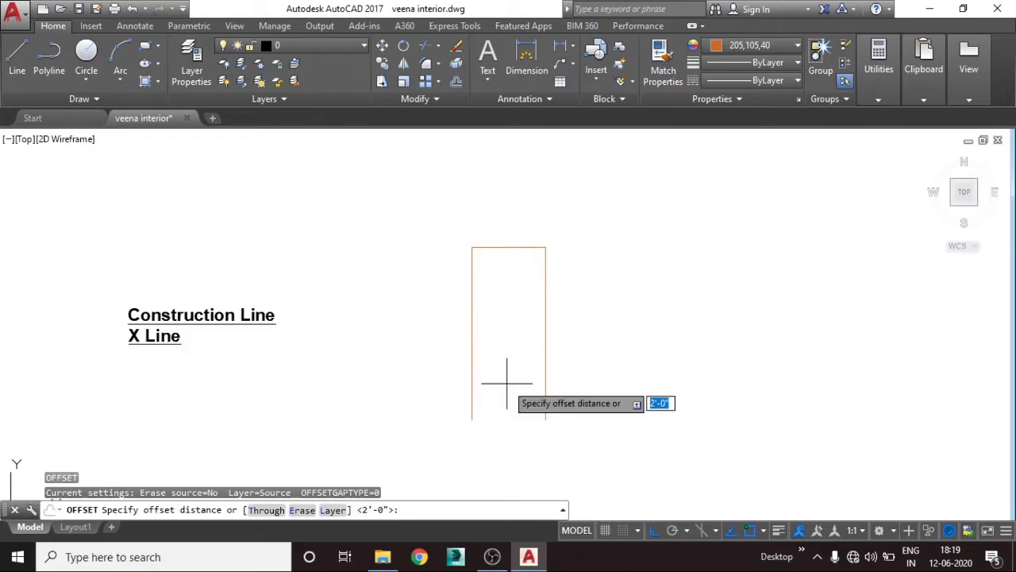
type("2")
key("Return")
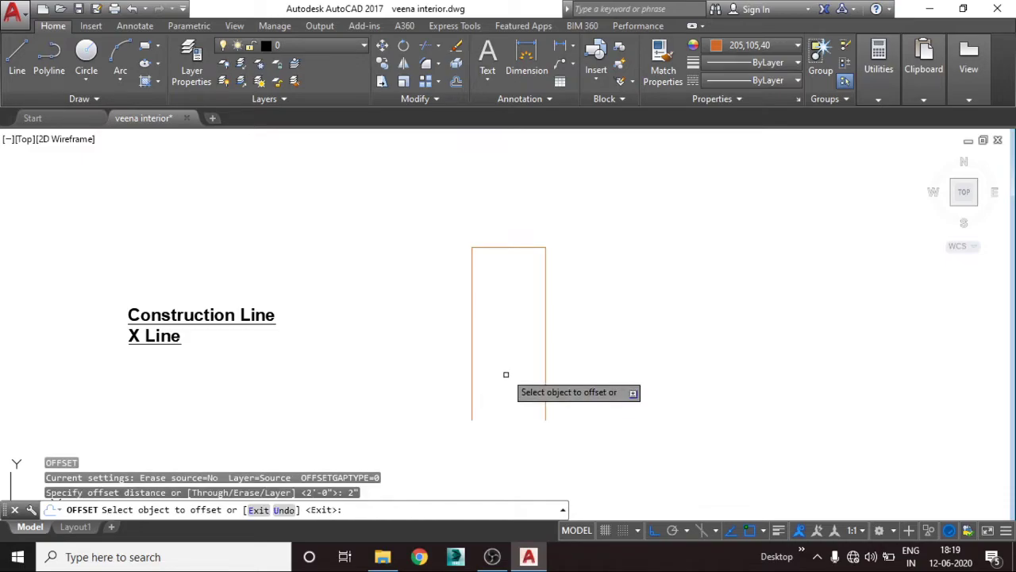
left_click(473, 340)
left_click(467, 301)
left_click(493, 247)
left_click(496, 205)
left_click(545, 256)
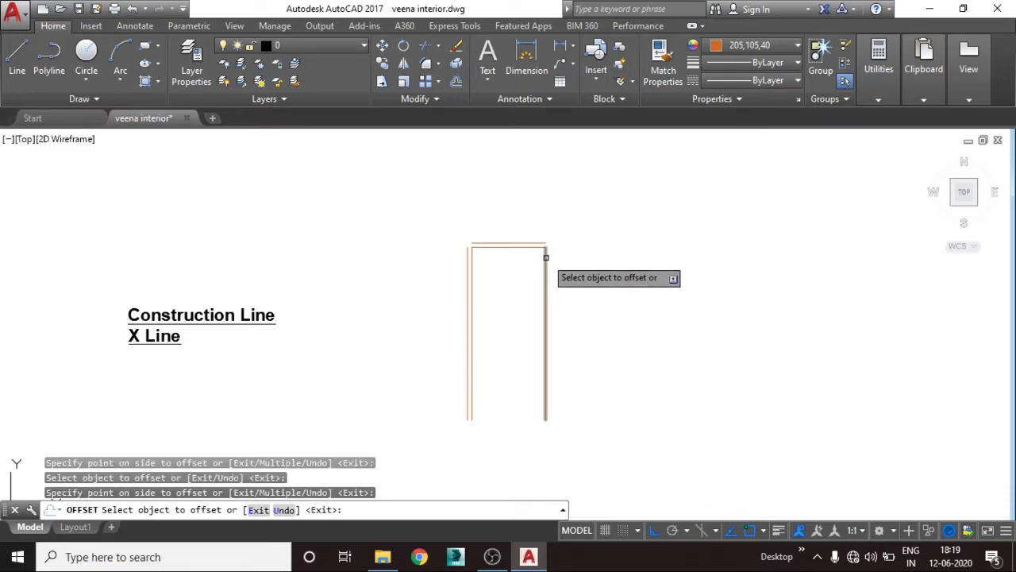
left_click(550, 265)
key("Escape")
scroll(517, 251, "up", 4)
Fillet the outer left and top frame edges to close the top-left corner
key("Return")
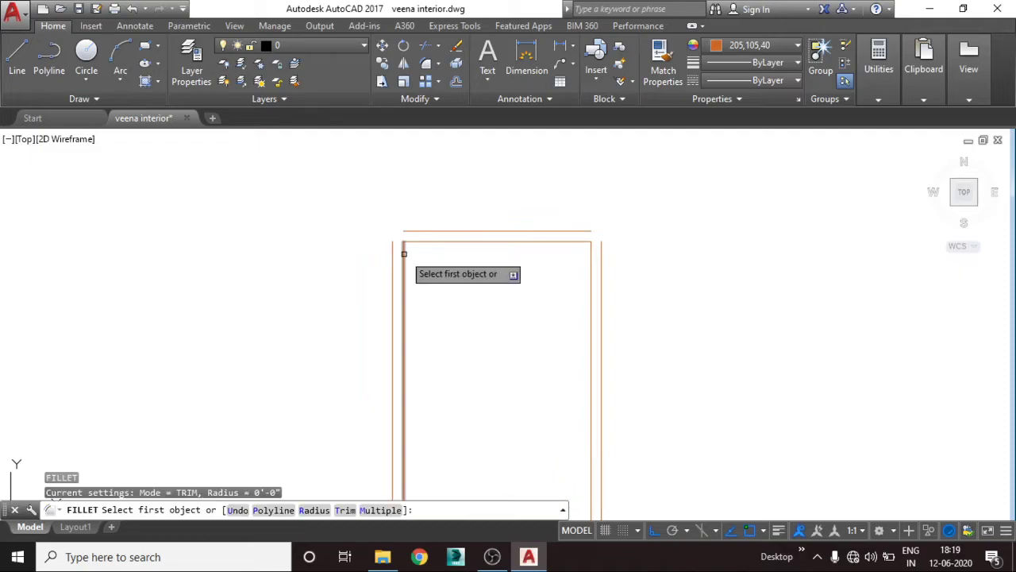
left_click(394, 255)
left_click(392, 251)
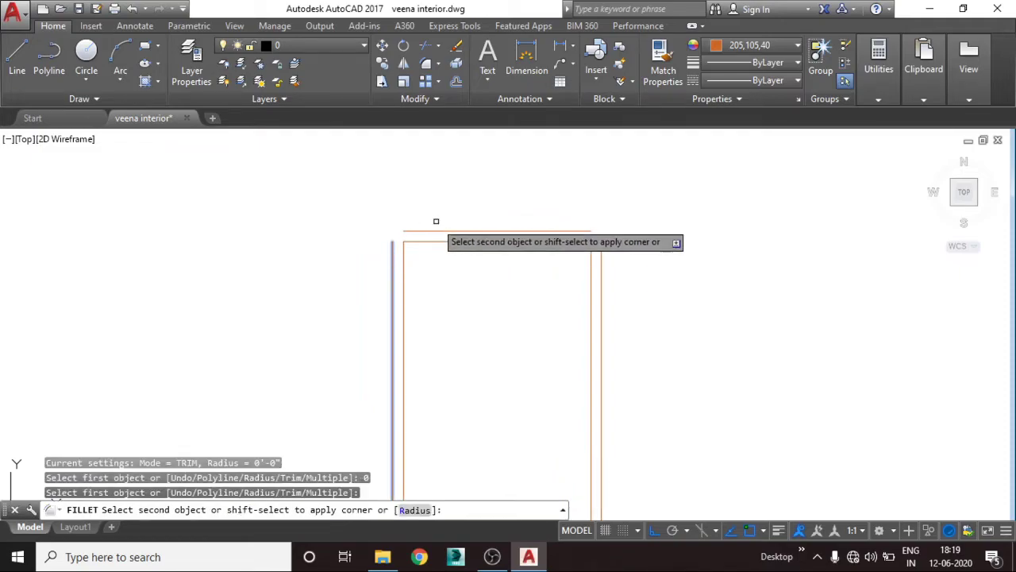
left_click(433, 231)
key("Return")
left_click(596, 230)
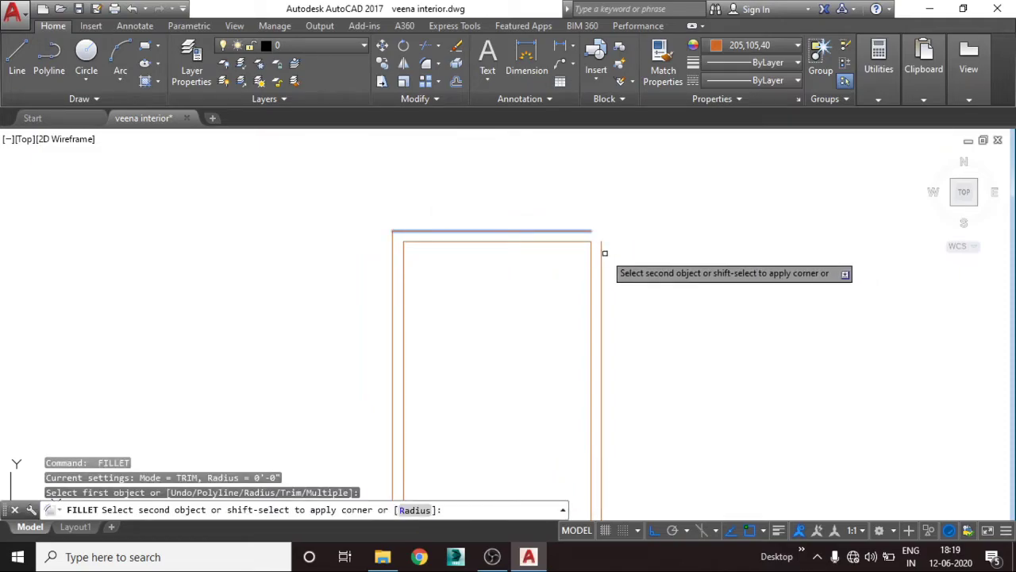
key("Escape")
scroll(601, 248, "down", 2)
scroll(585, 233, "down", 2)
key("Escape")
key("Escape")
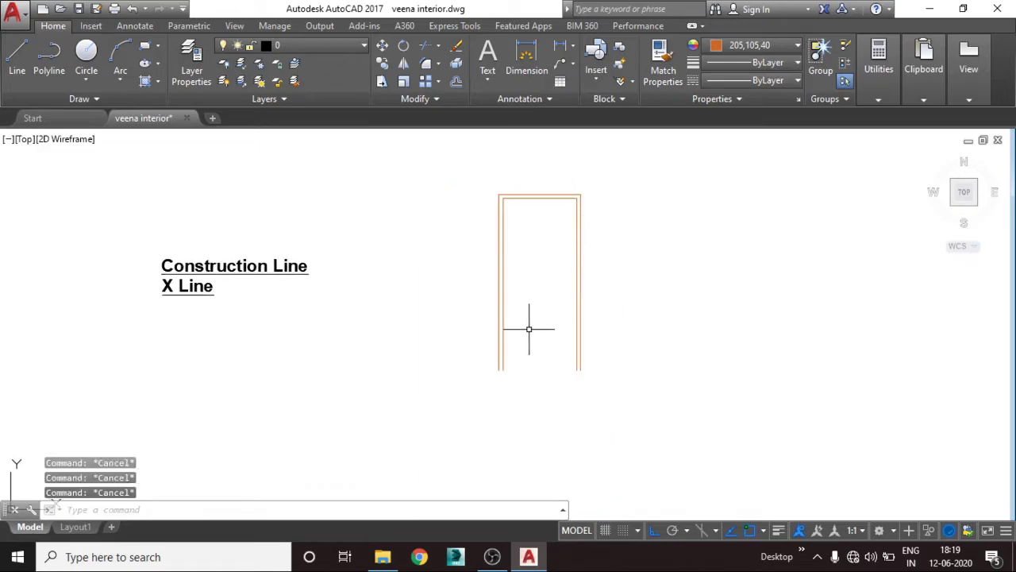
Draw a floor line along the door bottom and grip-stretch its left end past the jamb
type("l")
key("Return")
left_click(499, 368)
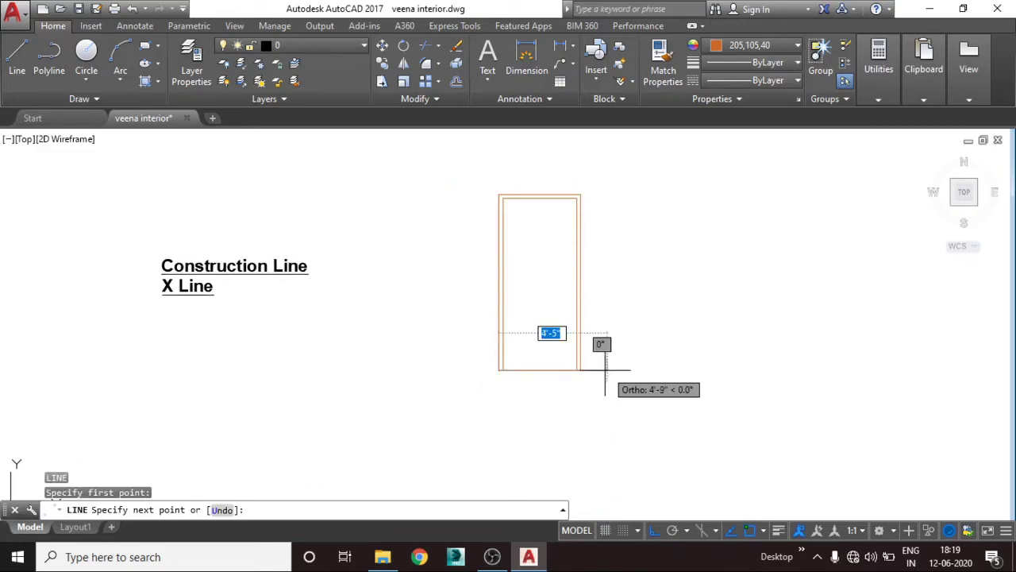
left_click(601, 369)
key("Escape")
left_click(551, 386)
left_click(518, 340)
left_click(499, 370)
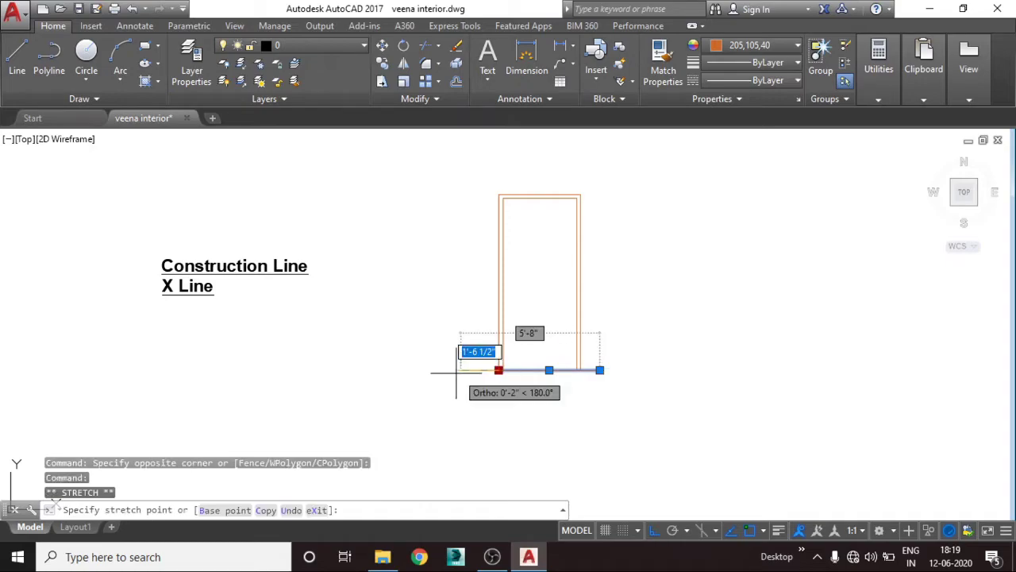
left_click(457, 371)
key("Escape")
key("Escape")
scroll(570, 365, "up", 2)
type("x")
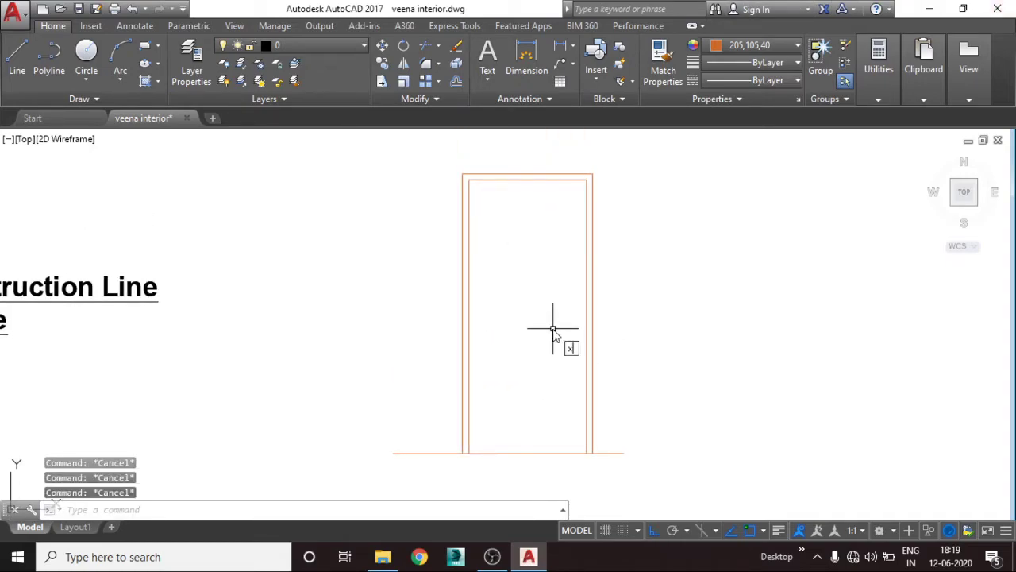
Place two parallel 45° construction lines across the door frame
type("l")
key("Return")
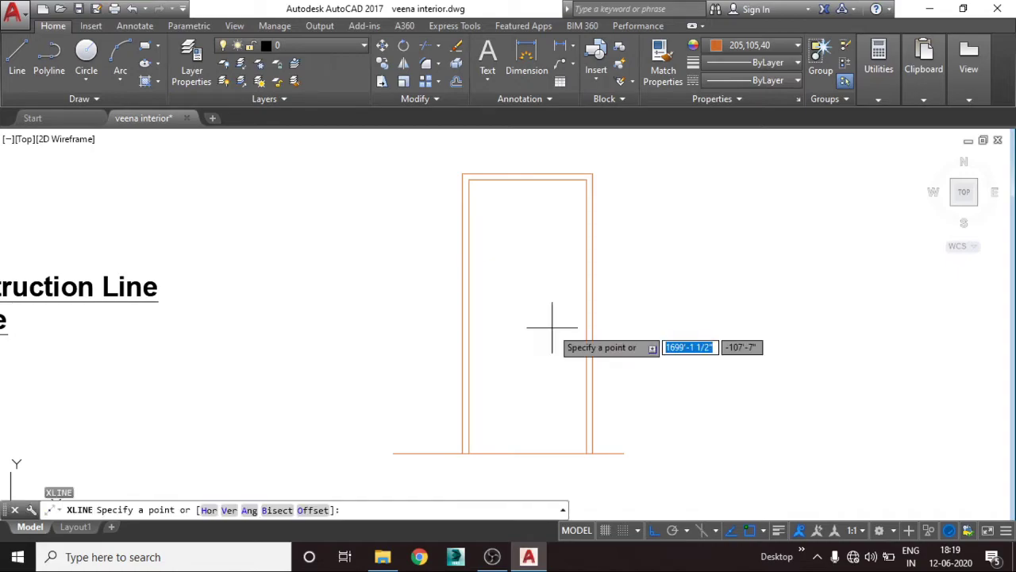
left_click(249, 510)
type("45")
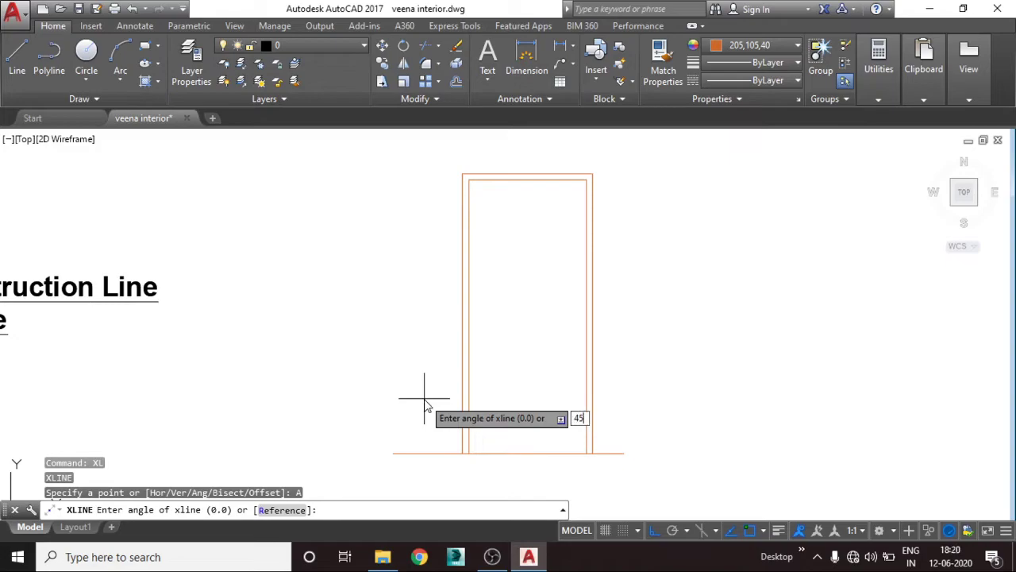
key("Return")
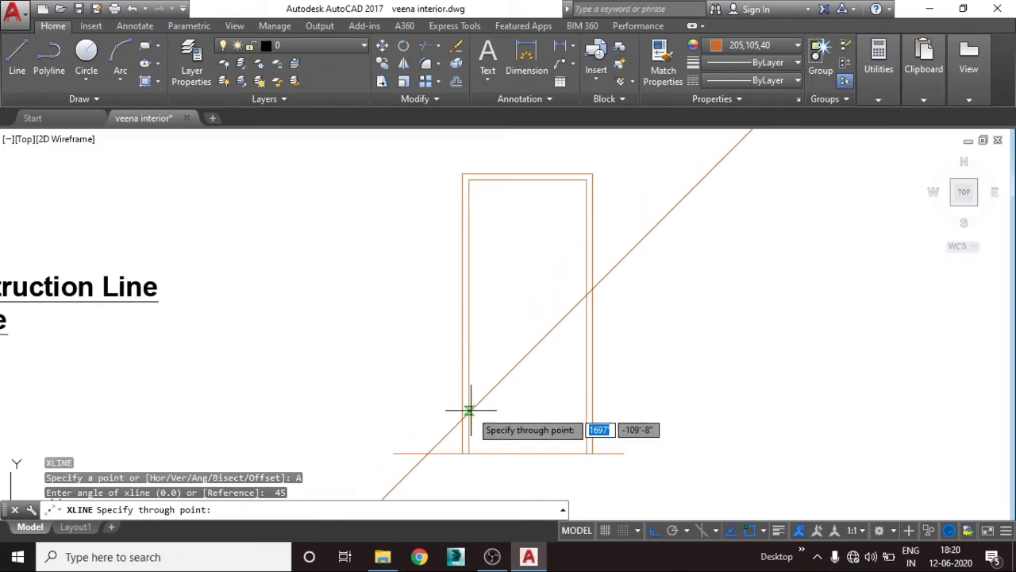
left_click(468, 409)
left_click(466, 286)
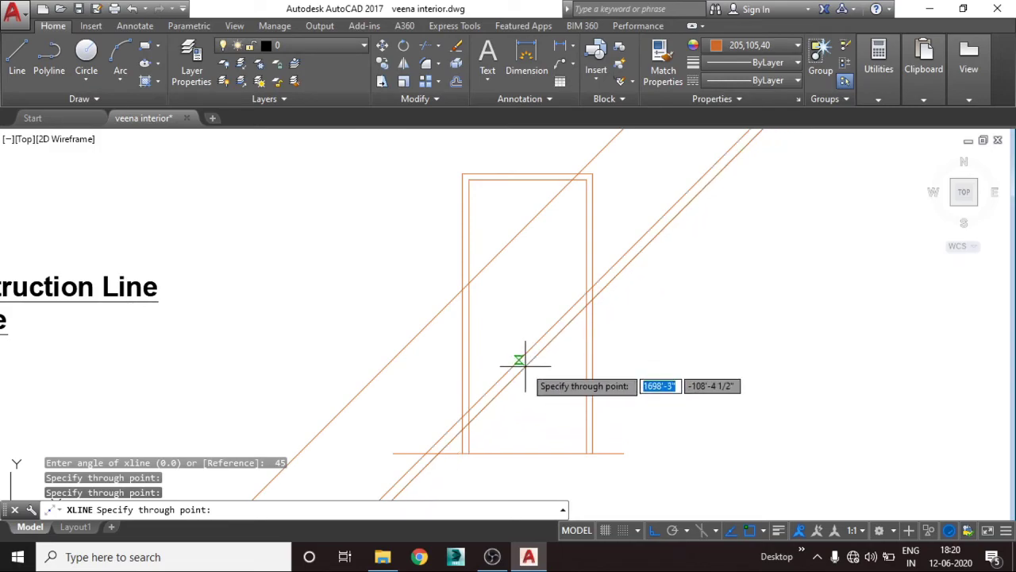
key("Escape")
key("Escape")
Place two parallel -30° construction lines across the frame with XLINE
type("o")
key("Return")
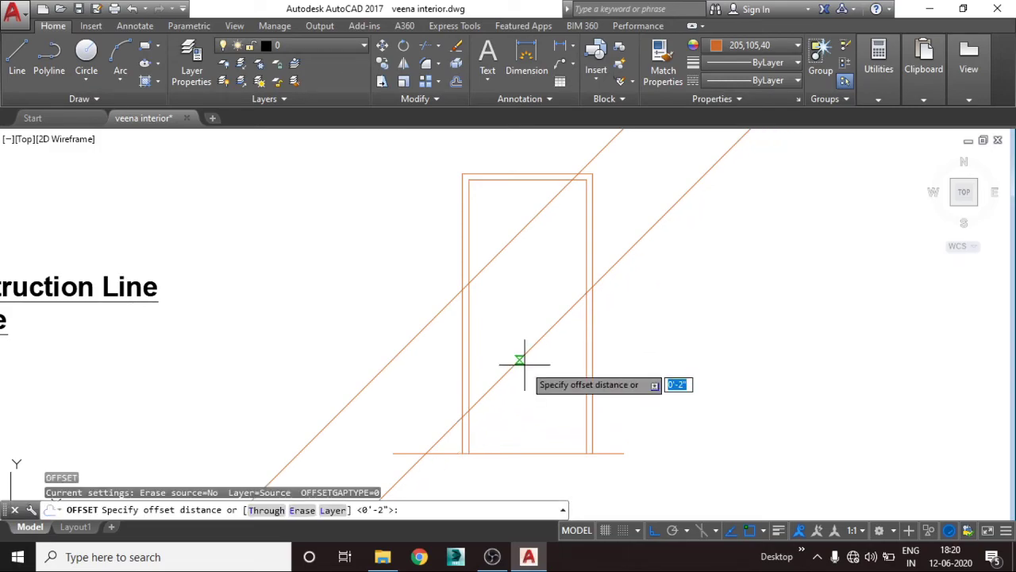
key("Escape")
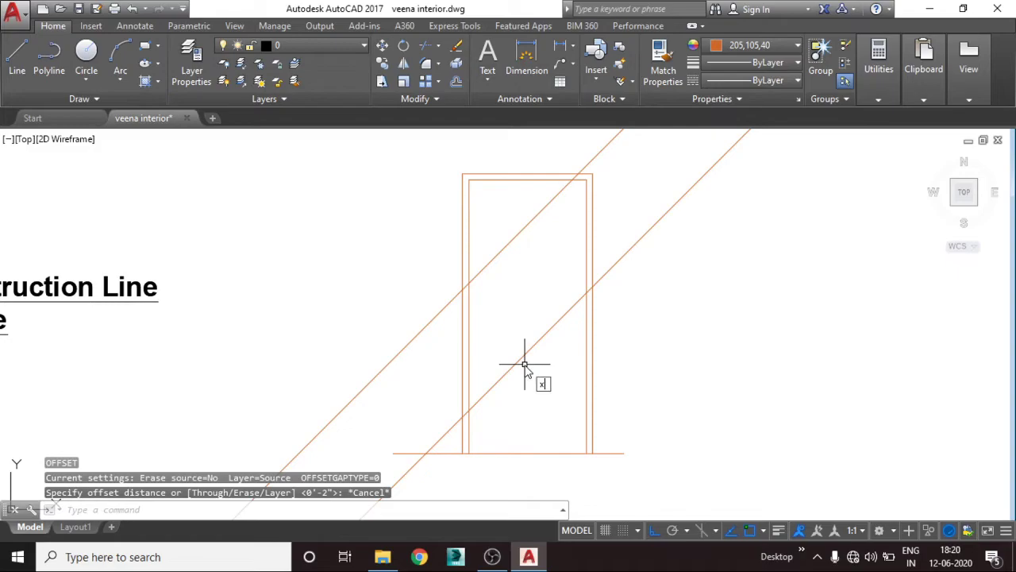
type("xl")
key("Return")
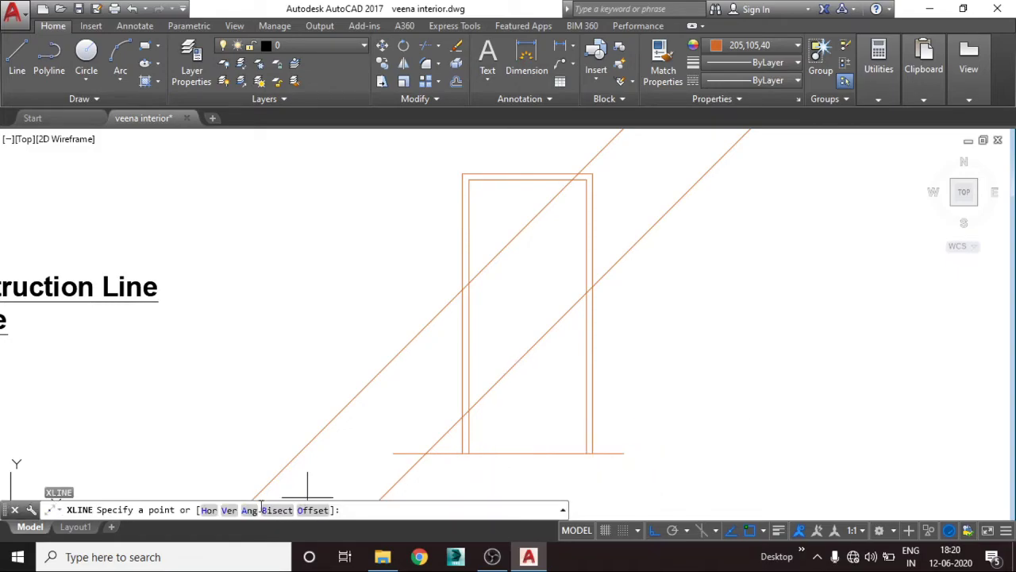
left_click(252, 509)
type("-30")
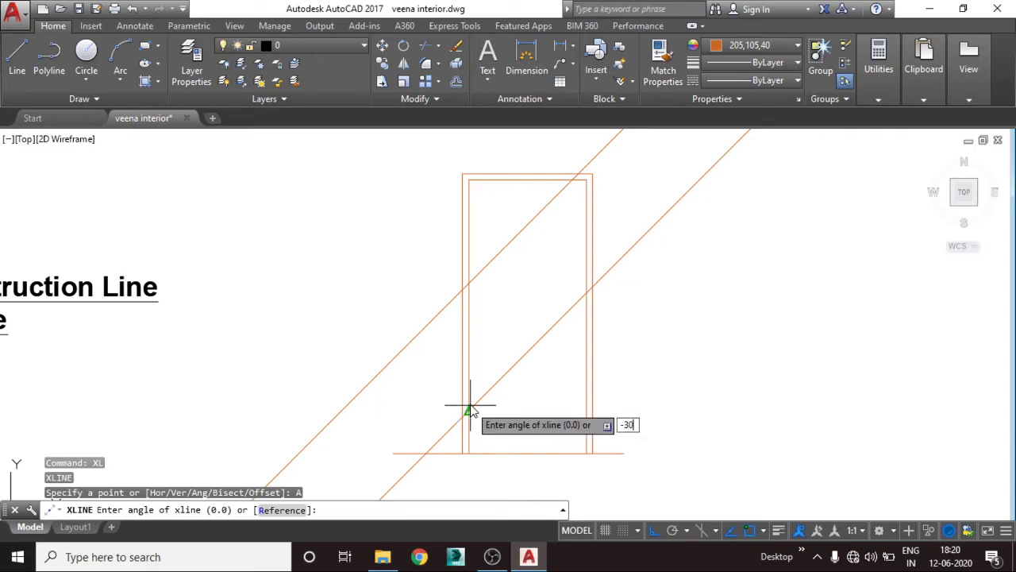
key("Return")
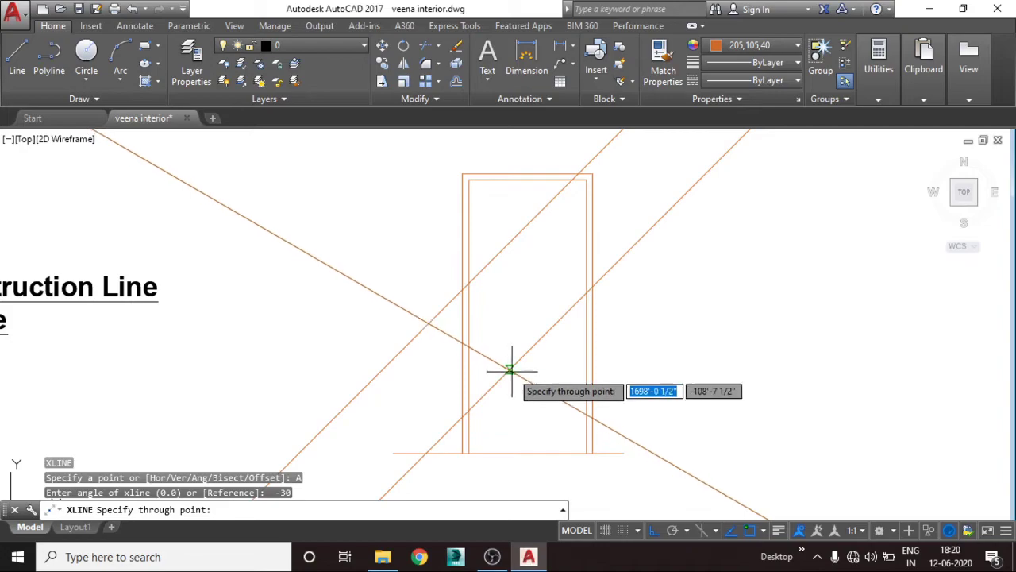
left_click(511, 370)
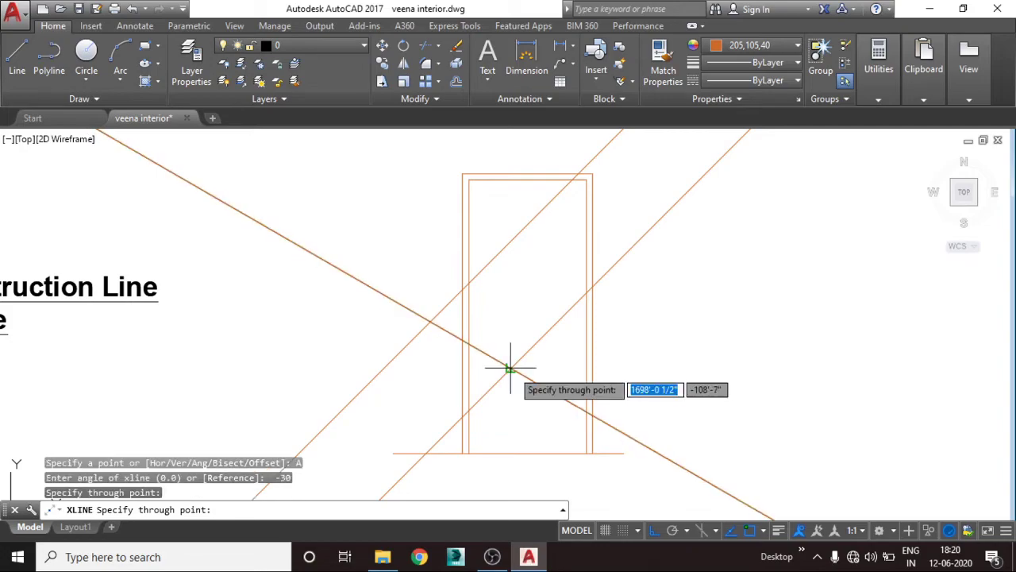
left_click(556, 293)
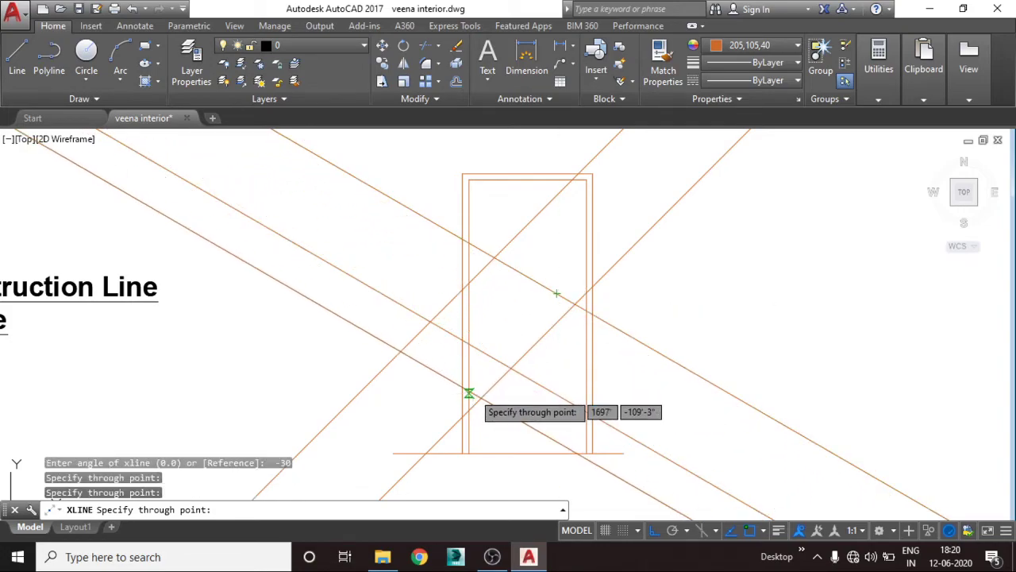
key("Return")
key("Return")
Trim away the diagonal segments left of the left jamb
key("Escape")
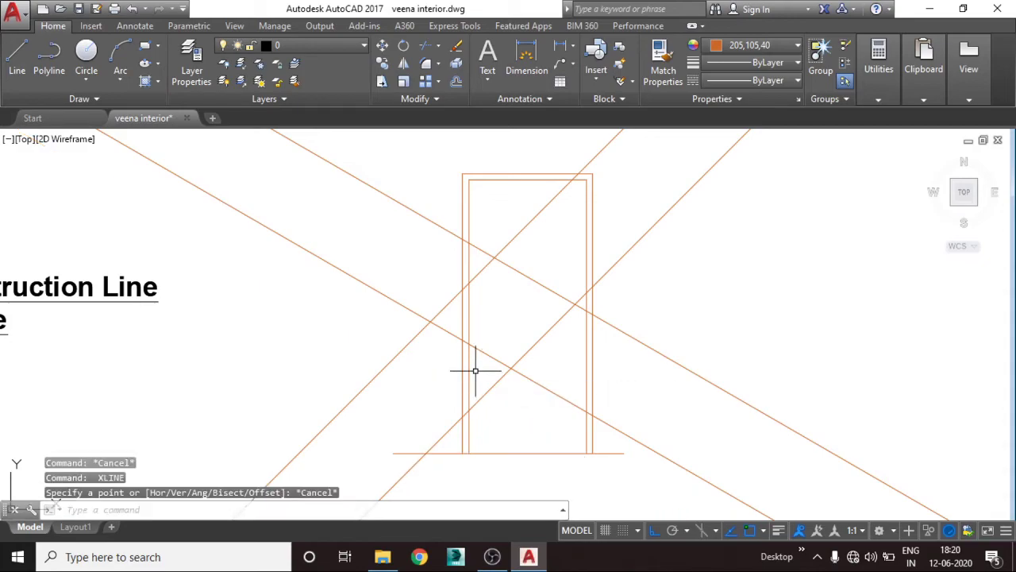
type("tr")
key("Return")
left_click(468, 365)
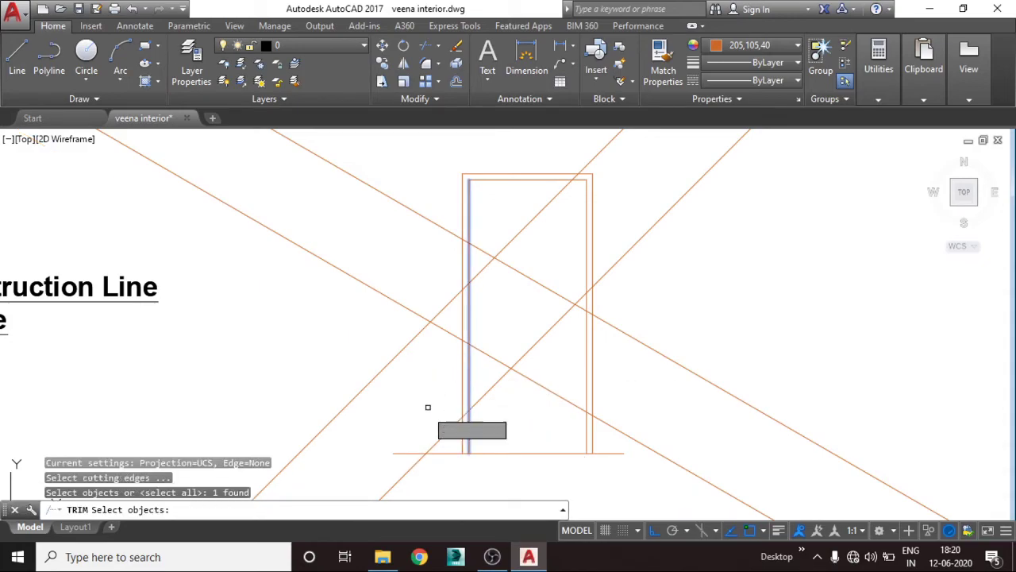
key("Return")
left_click(437, 485)
left_click(390, 475)
left_click(404, 388)
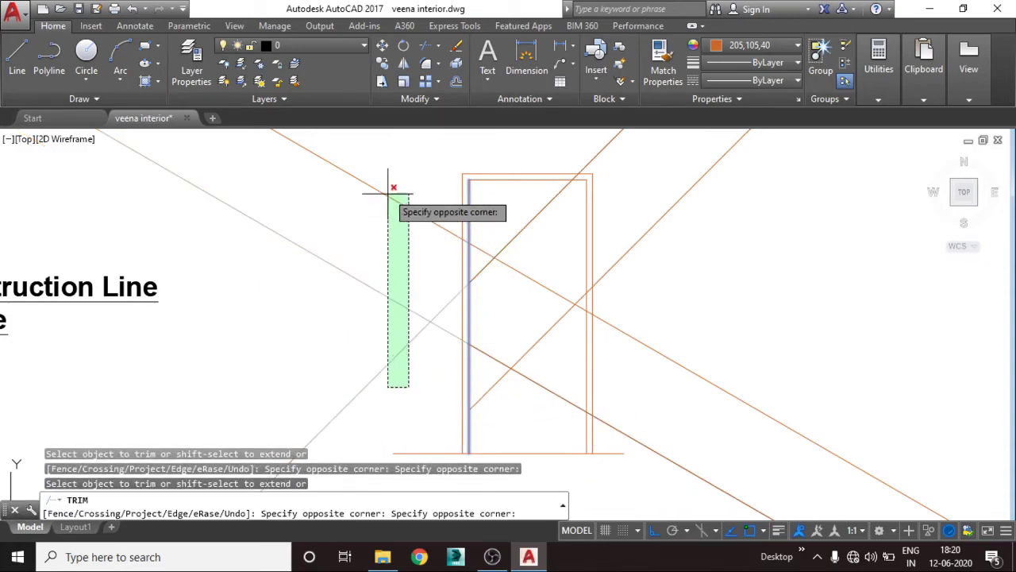
left_click(392, 188)
key("Escape")
Trim the diagonal segments outside the right jamb
key("Return")
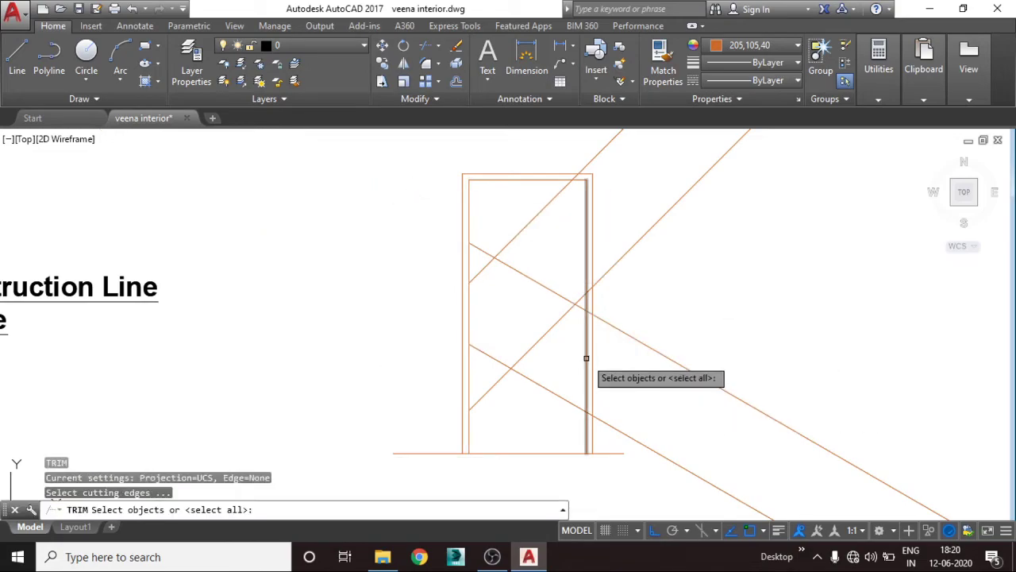
left_click(588, 374)
key("Return")
left_click(679, 498)
left_click(656, 172)
left_click(656, 172)
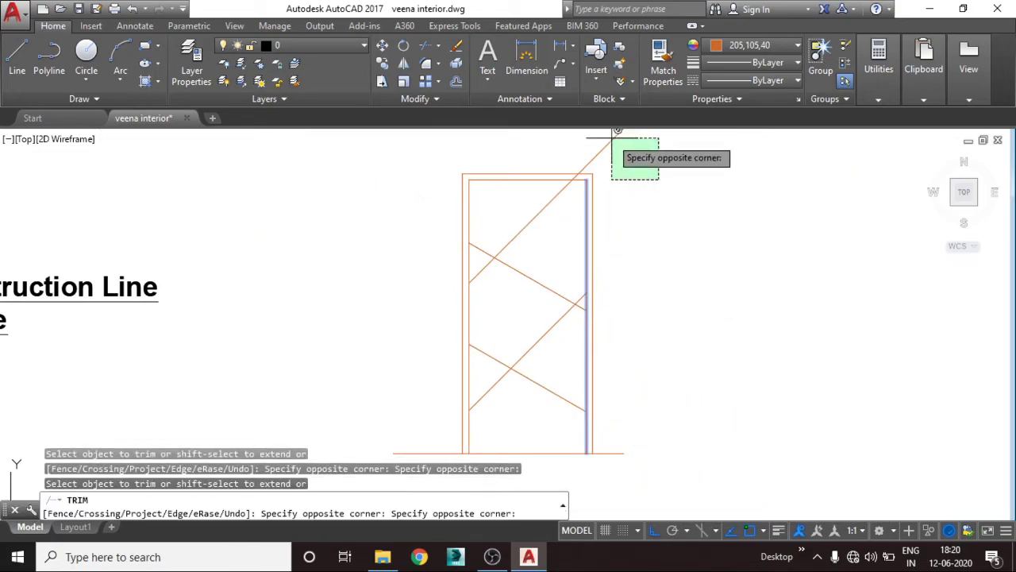
left_click(608, 135)
left_click(612, 136)
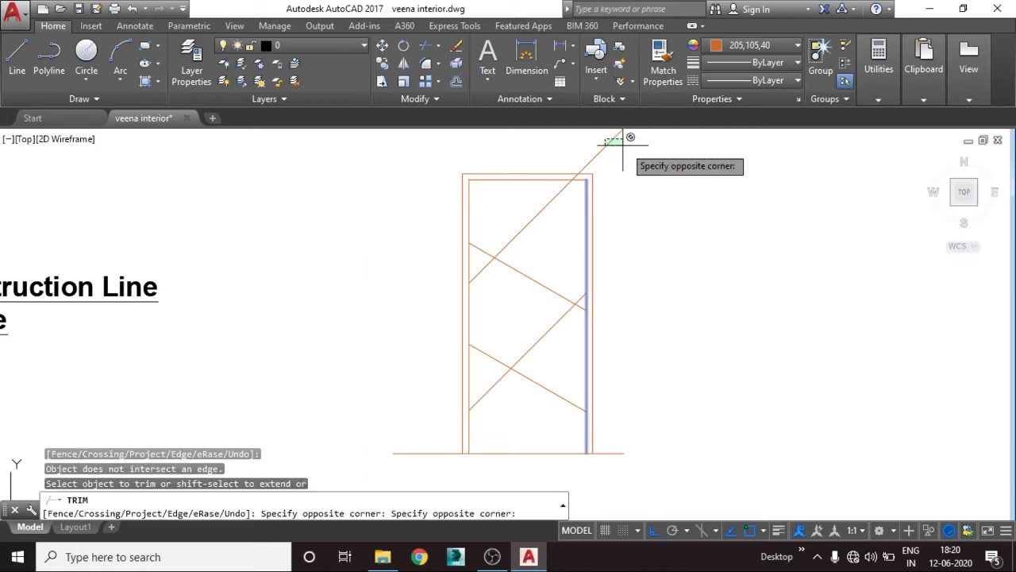
left_click(633, 145)
key("Escape")
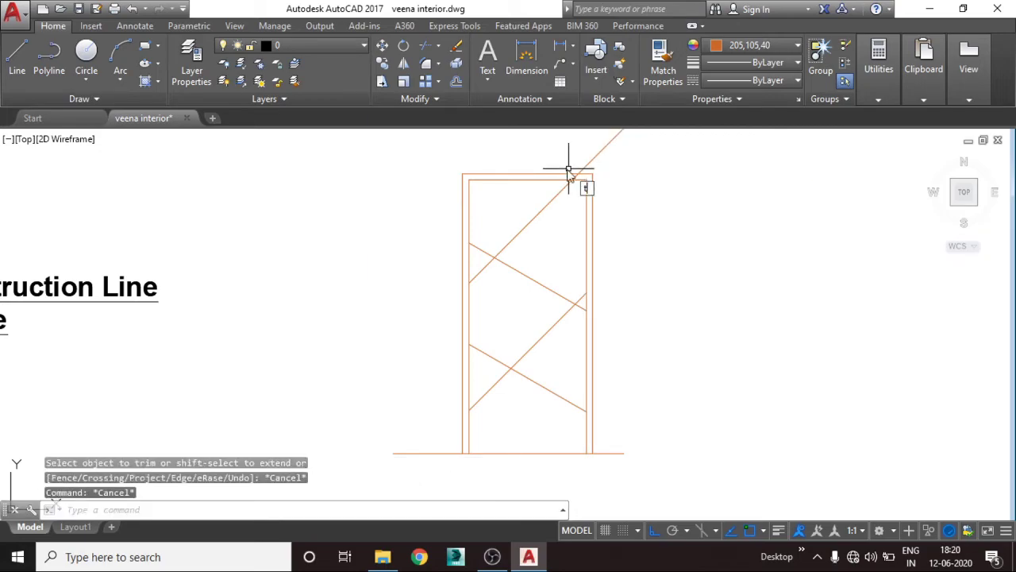
Trim the diagonal end above the top frame line, leaving the bracing inside the door
key("Return")
left_click(553, 175)
key("Return")
left_click(635, 151)
left_click(602, 148)
key("Escape")
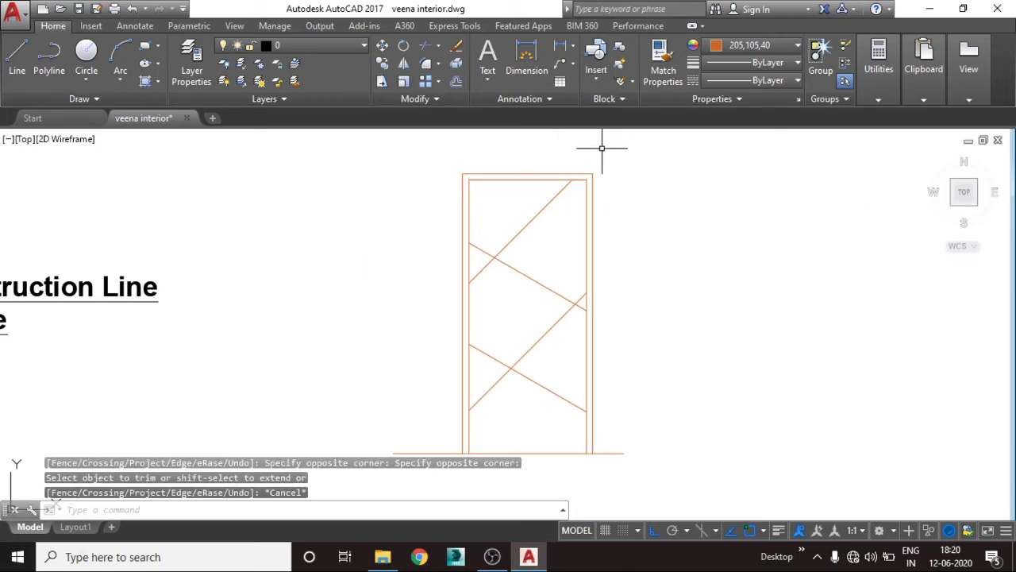
key("Escape")
scroll(619, 220, "down", 2)
middle_click_drag(635, 278, 618, 311)
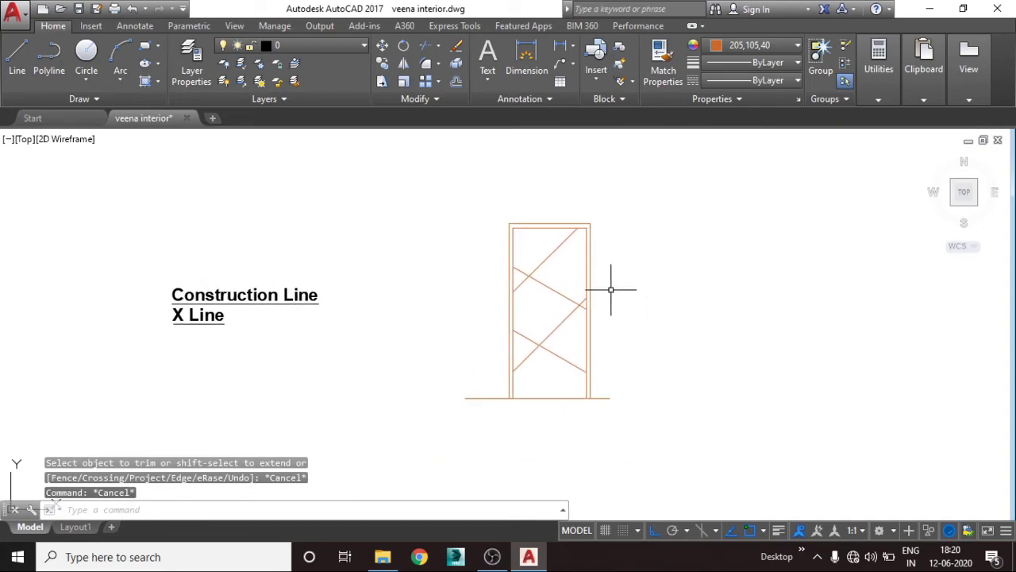
key("Escape")
key("Escape")
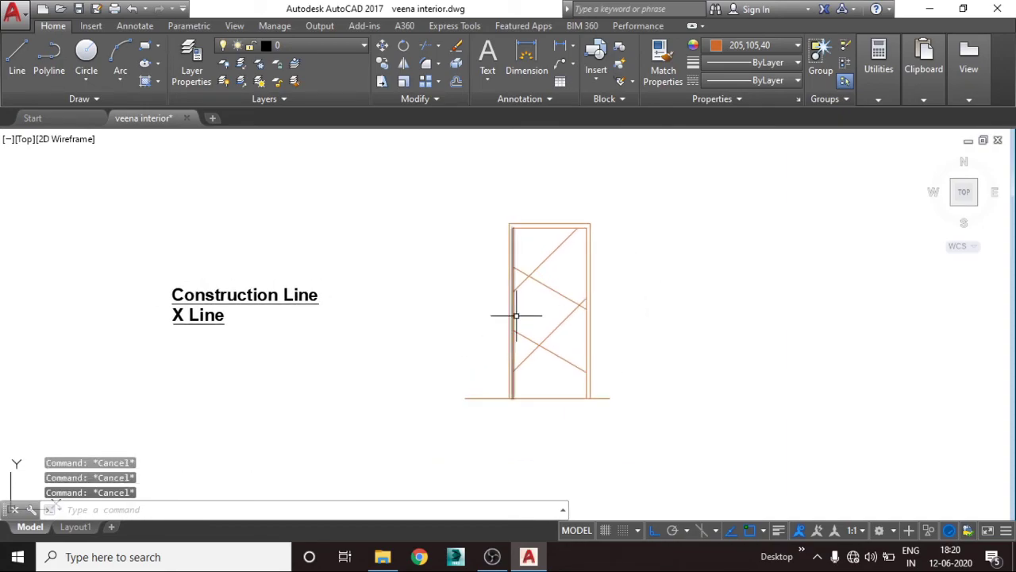
scroll(438, 305, "up", 2)
mouse_move(438, 298)
middle_mouse_down()
mouse_move(518, 292)
mouse_move(492, 318)
mouse_move(510, 287)
middle_mouse_up()
scroll(512, 292, "down", 2)
scroll(494, 313, "up", 2)
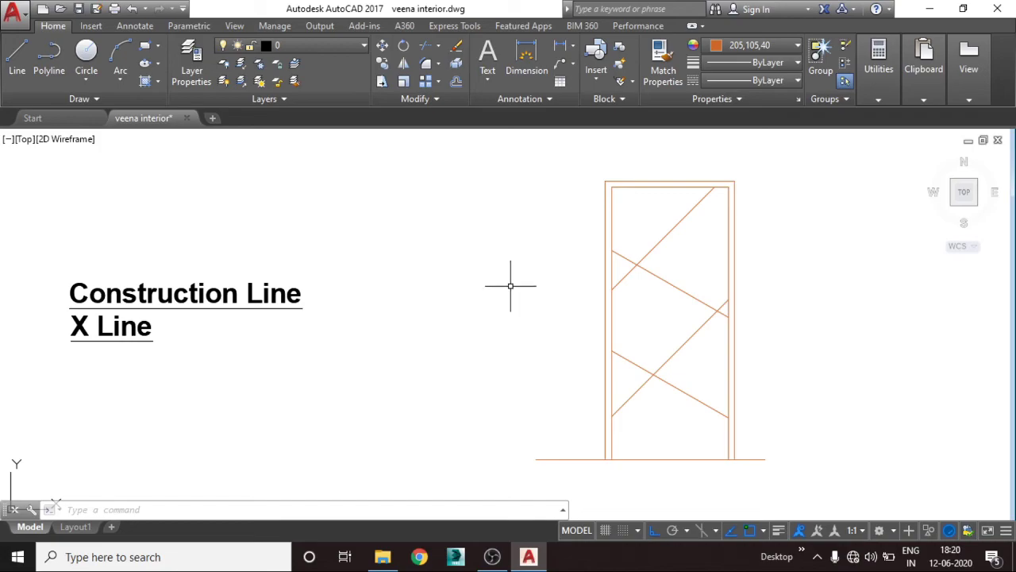
Switch to OBS Studio from the Windows taskbar
mouse_move(493, 557)
left_click(507, 558)
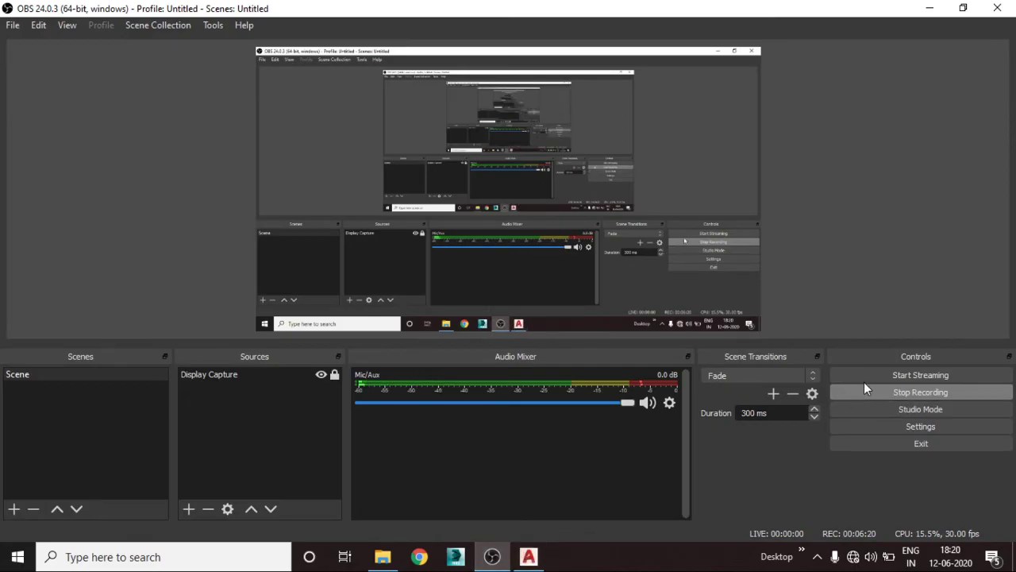